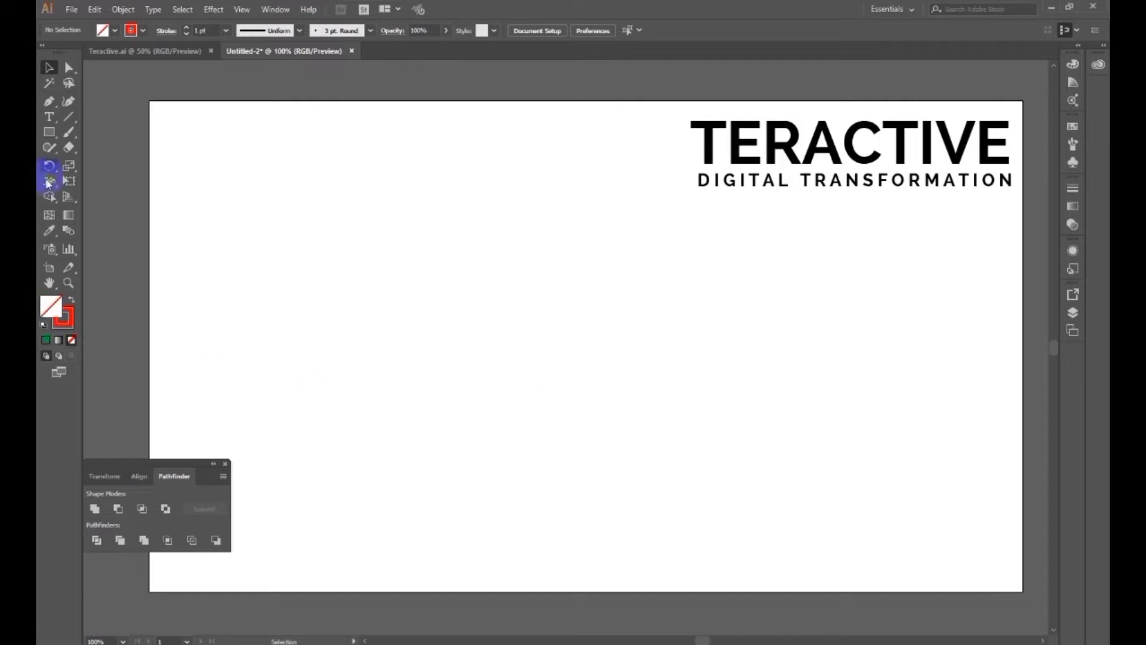
Draw a circle about 286 px in diameter with the Ellipse tool, left of the artboard's centre.
left_click(50, 133)
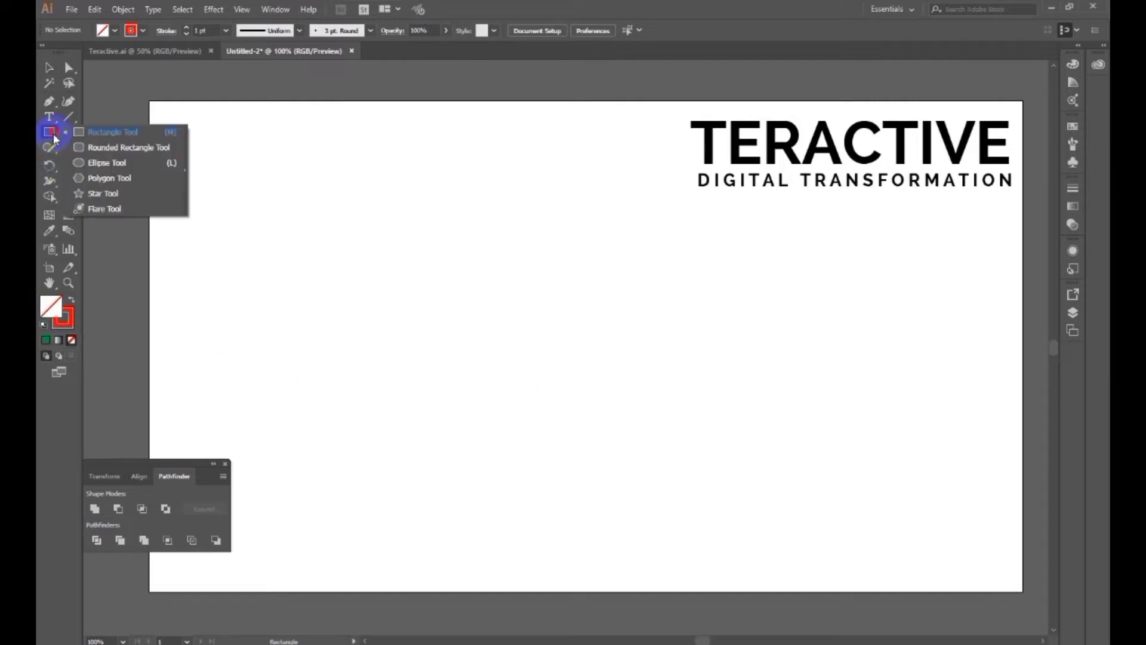
left_click(105, 165)
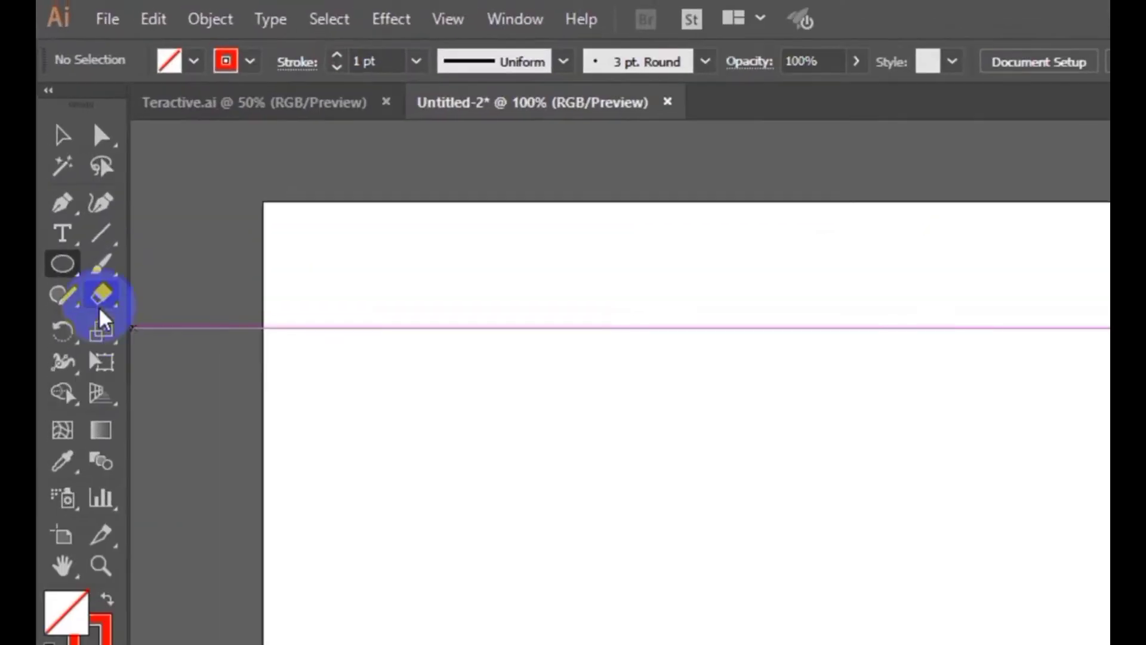
left_click(49, 133)
left_click(98, 169)
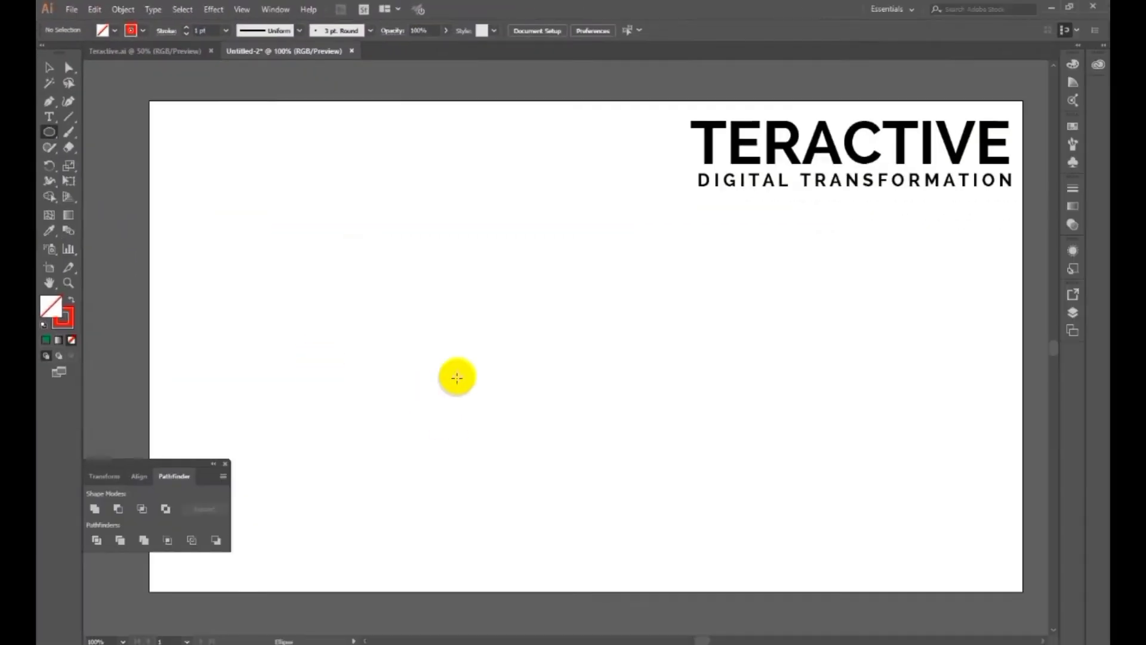
left_click_drag(622, 409, 712, 522)
left_click_drag(543, 391, 570, 377)
left_click(49, 67)
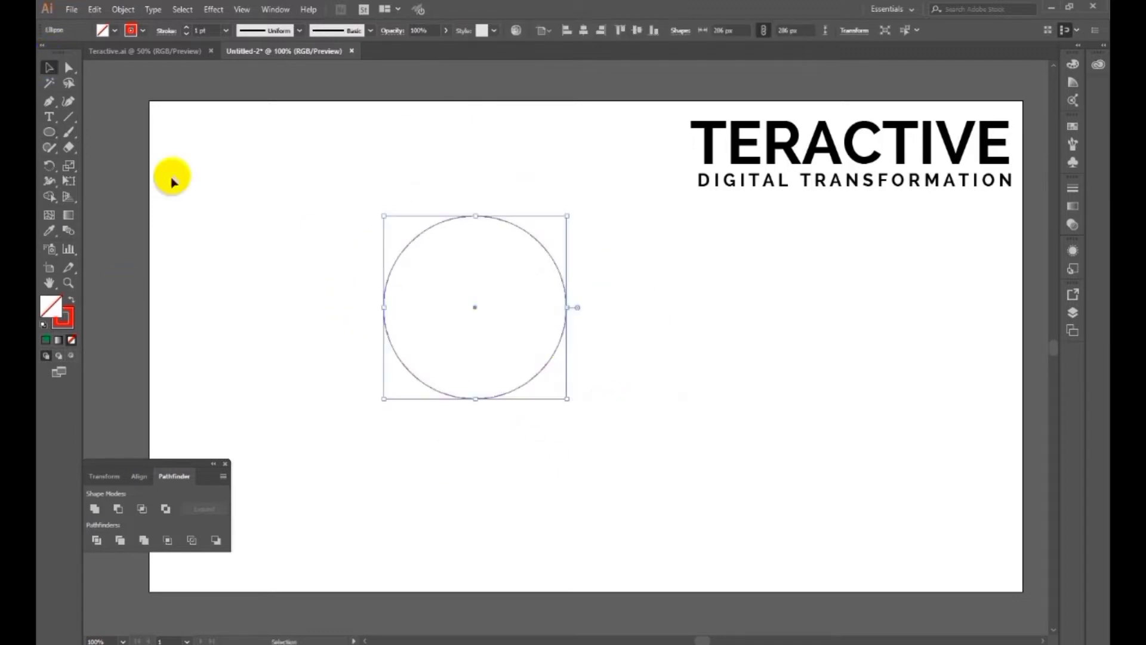
Duplicate the circle down and to the right, enlarging the copy to about 420 px so it overlaps the original's lower part.
left_click(216, 199)
left_click(567, 378, "ctrl")
left_click_drag(512, 338, 544, 372)
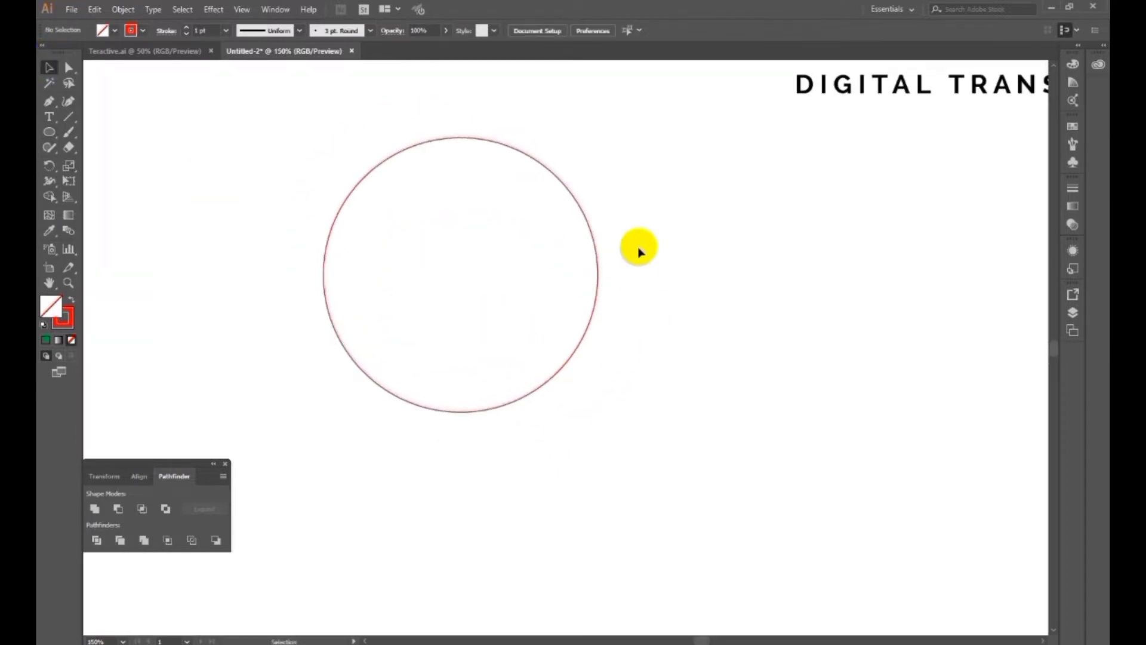
left_click_drag(639, 250, 478, 346)
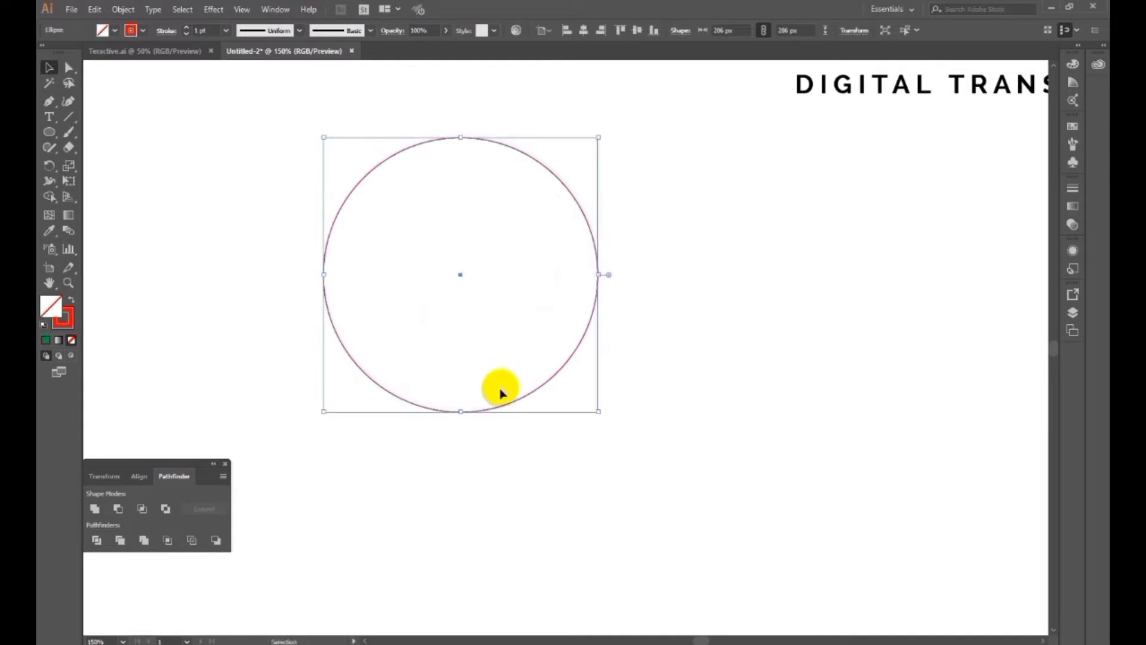
left_click_drag(560, 371, 597, 424)
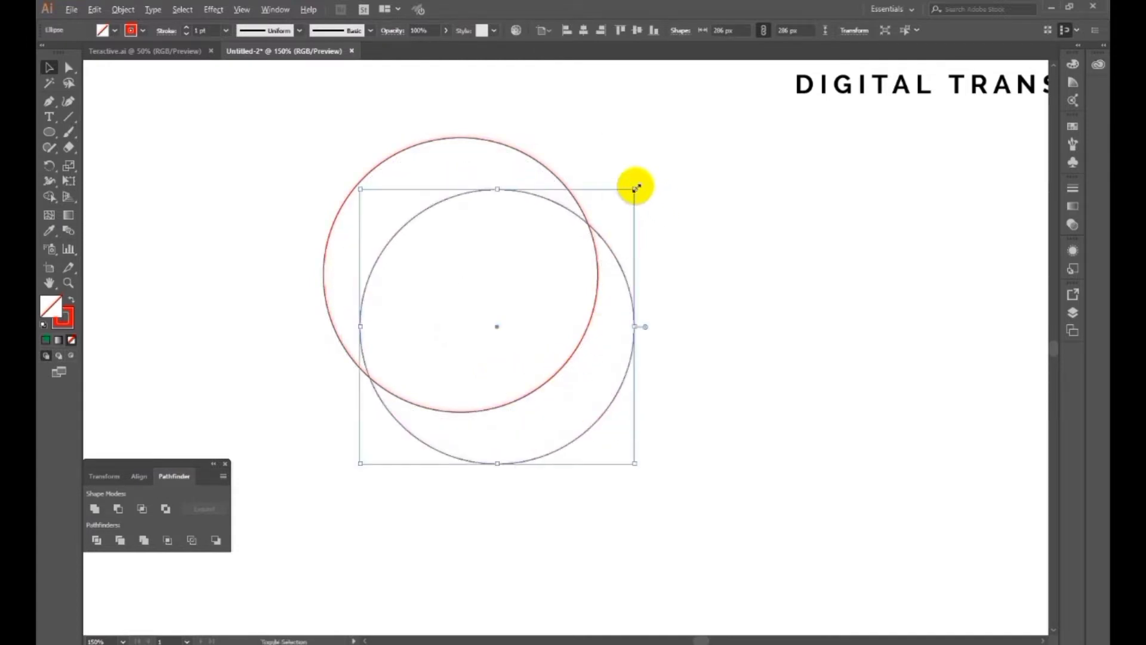
left_click_drag(636, 188, 671, 153)
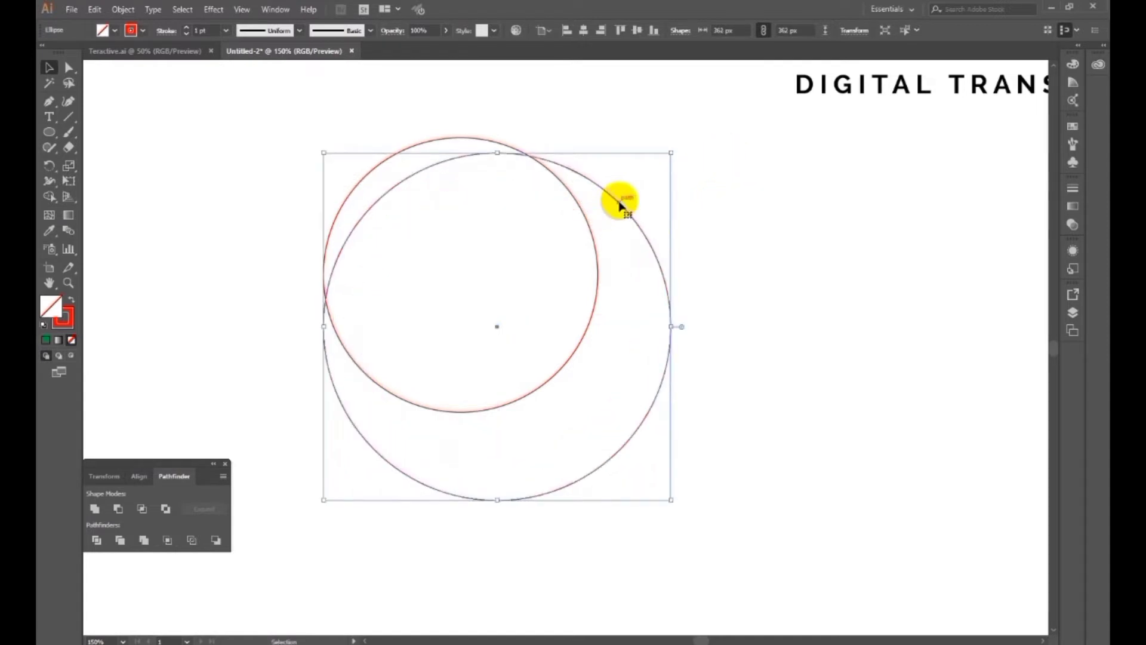
left_click_drag(621, 206, 627, 257)
left_click_drag(678, 197, 706, 172)
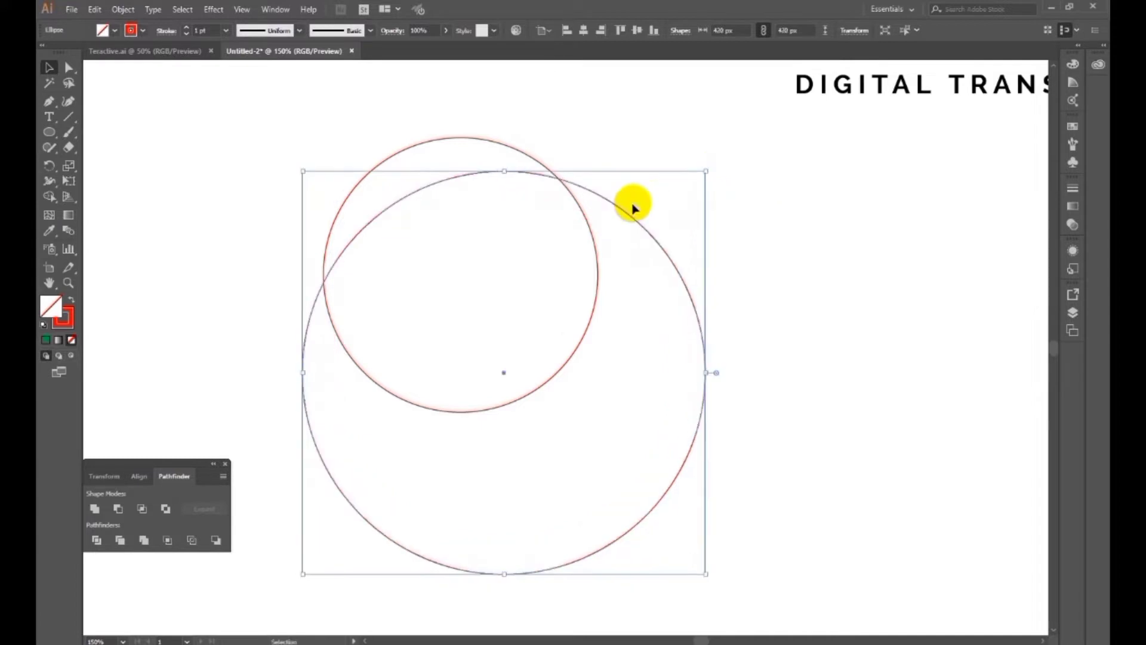
left_click_drag(629, 212, 648, 237)
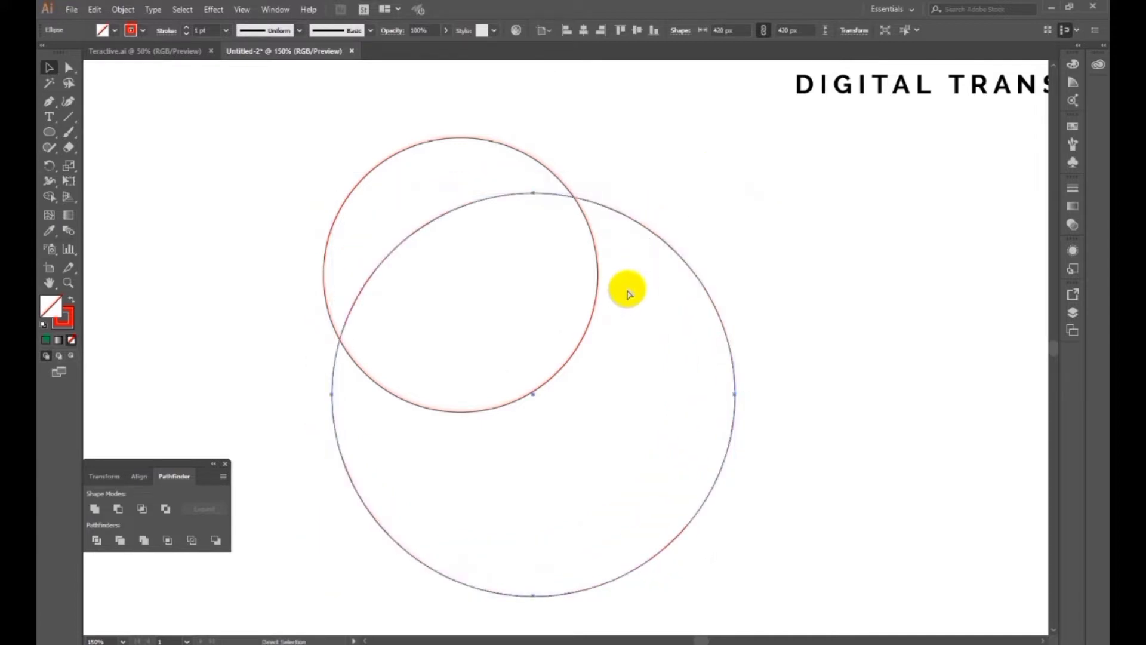
key("v")
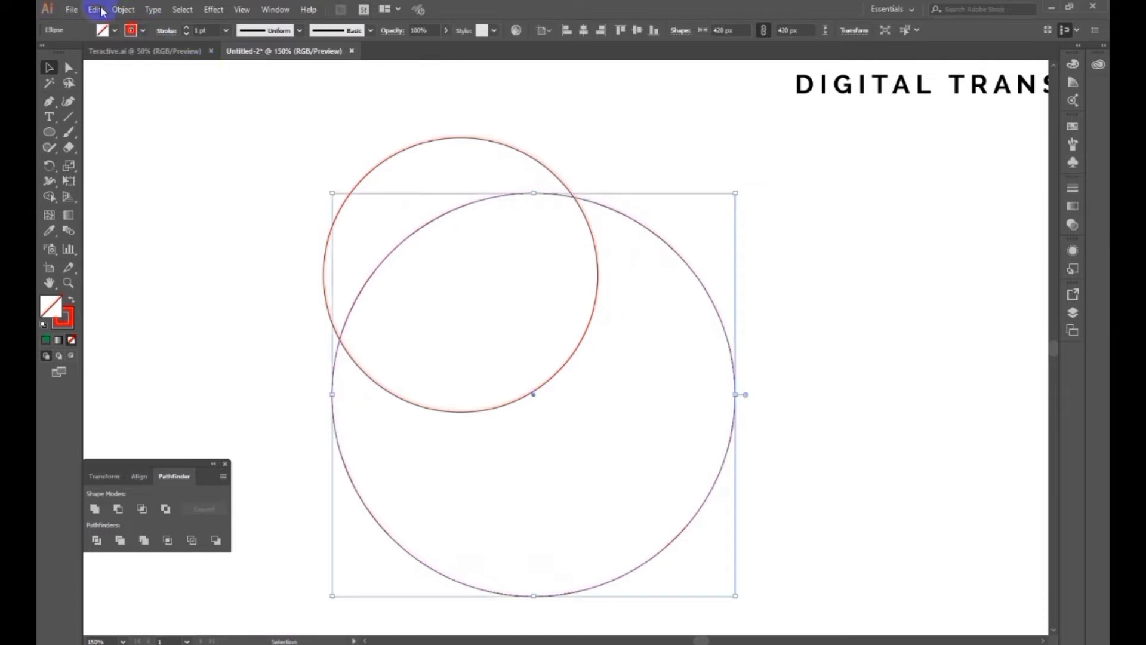
Duplicate the larger circle, offset the copy down and to the right, and enlarge it slightly.
left_click(95, 9)
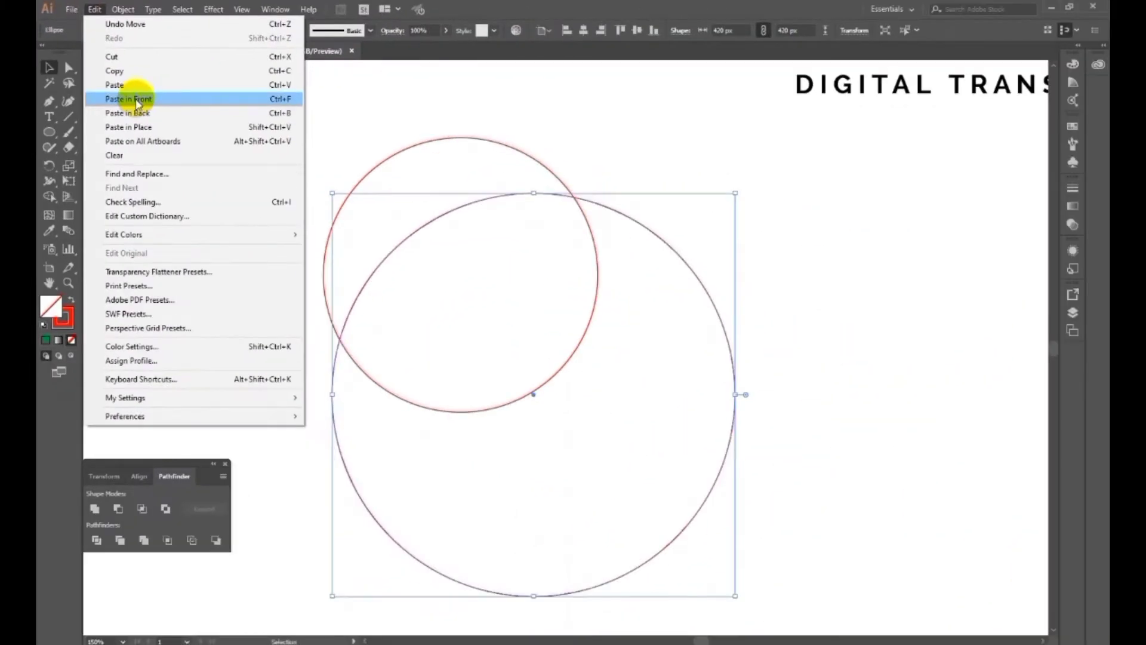
left_click(238, 203)
left_click_drag(638, 224, 662, 241)
left_click_drag(759, 215, 776, 190)
left_click_drag(657, 218, 667, 235)
Scale up both large circles together with a slight clockwise rotation and reposition them over the small circle.
left_click(688, 269, "shift")
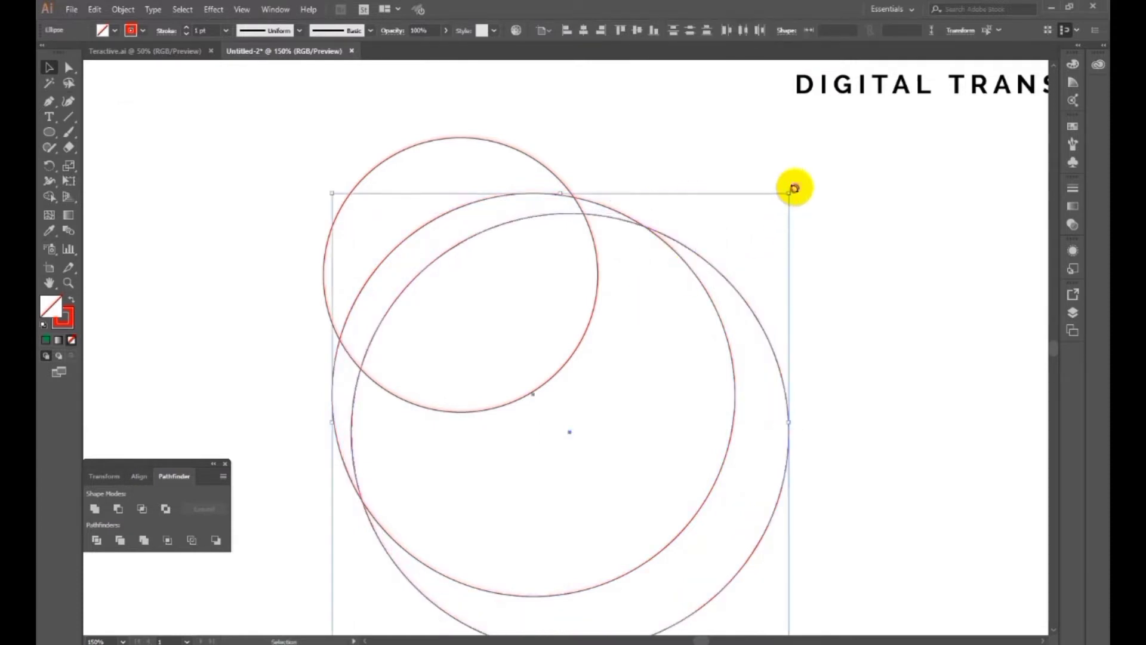
left_click_drag(795, 189, 892, 208)
left_click_drag(618, 175, 619, 233)
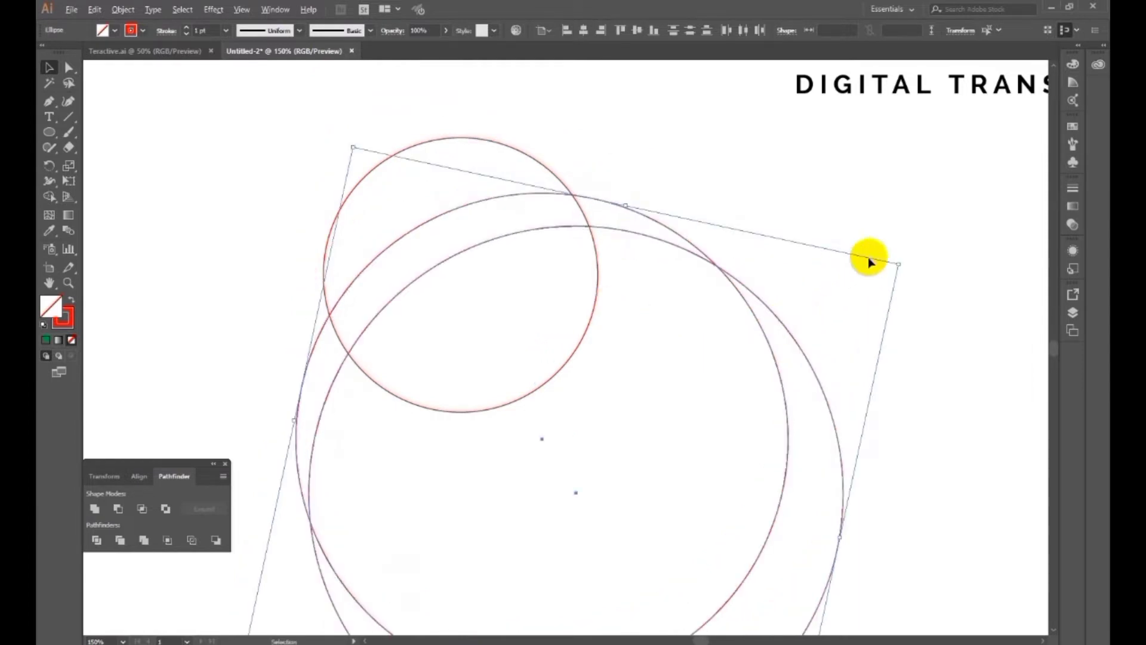
left_click_drag(899, 265, 927, 244)
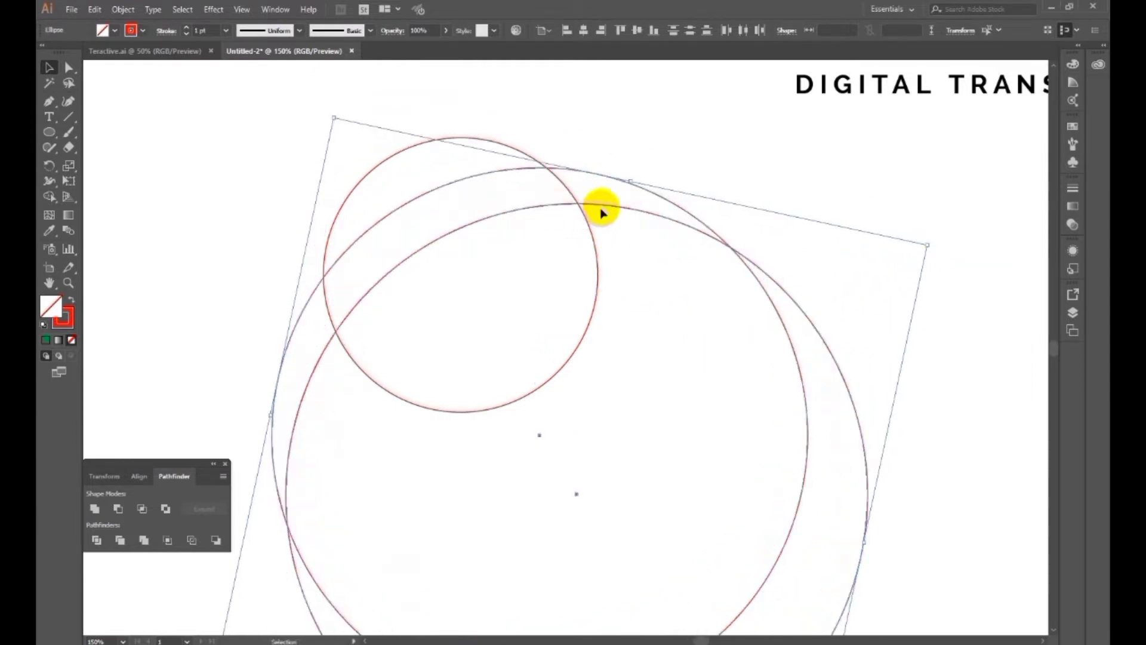
left_click_drag(601, 212, 663, 269)
Nudge the two large circles slightly upward together so their upper arcs cross the small circle.
left_click(629, 284)
key("Up")
key("Up")
key("Up")
key("Up")
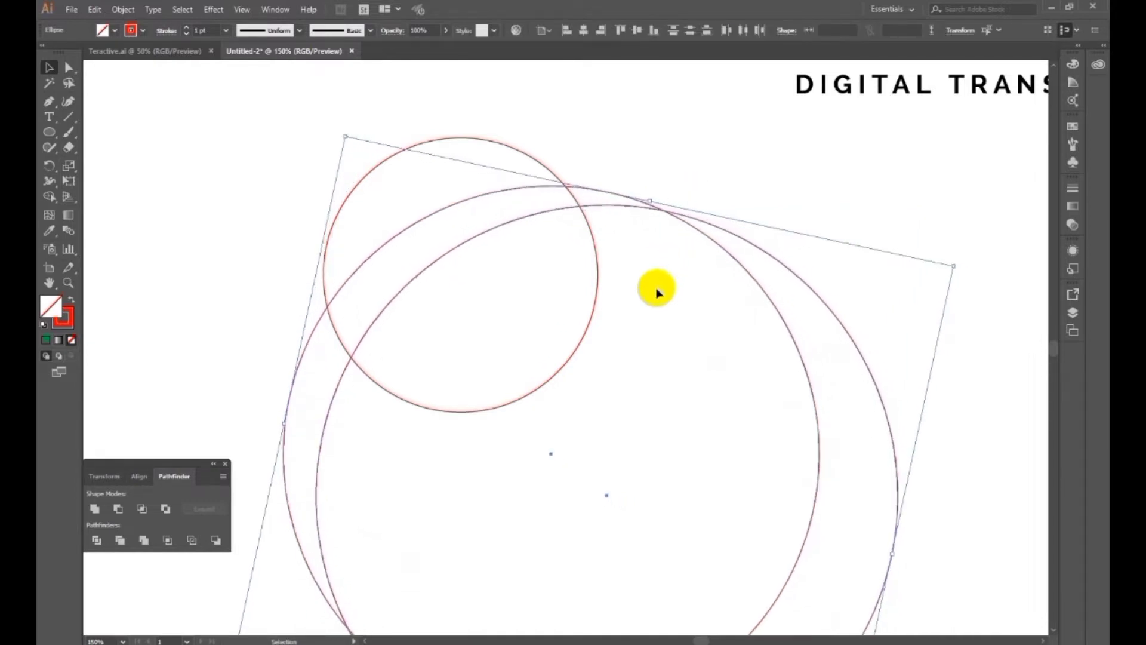
left_click(656, 291)
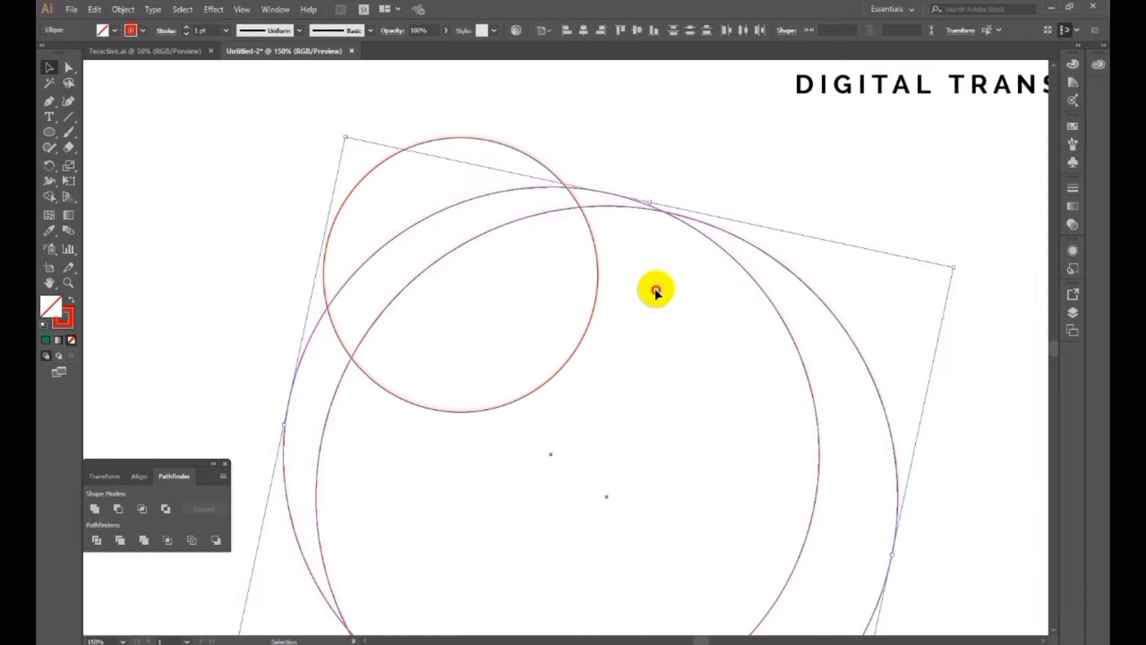
Shift the largest circle slightly left and lower both large circles a little over the small circle.
left_click(621, 209)
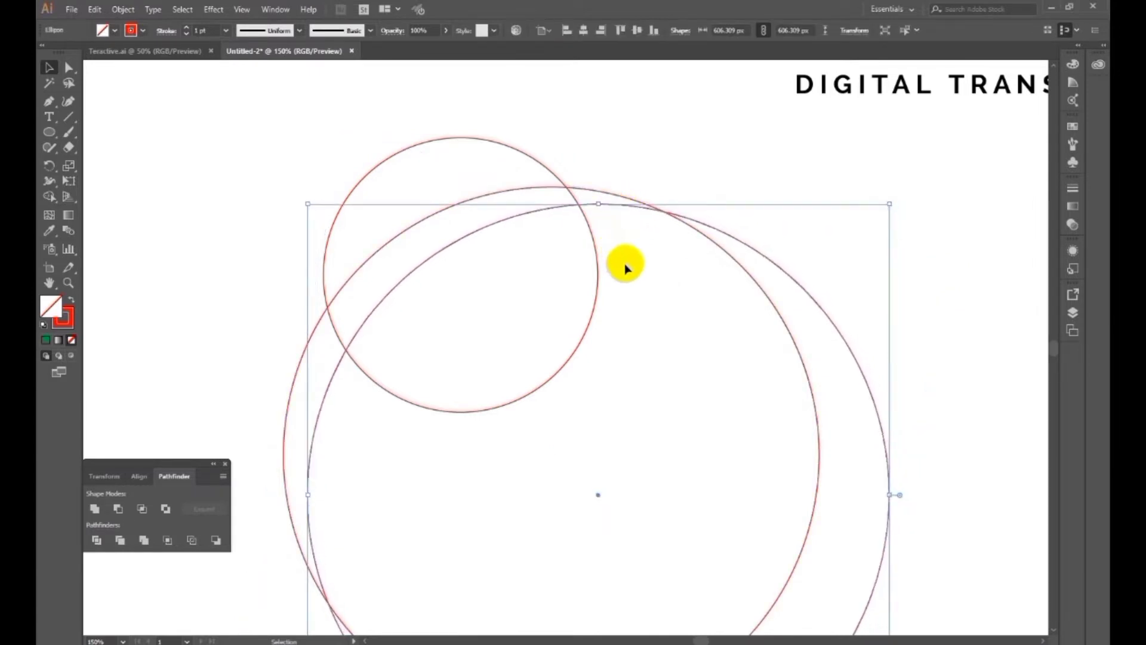
left_click(632, 284)
left_click(511, 361, "ctrl+alt")
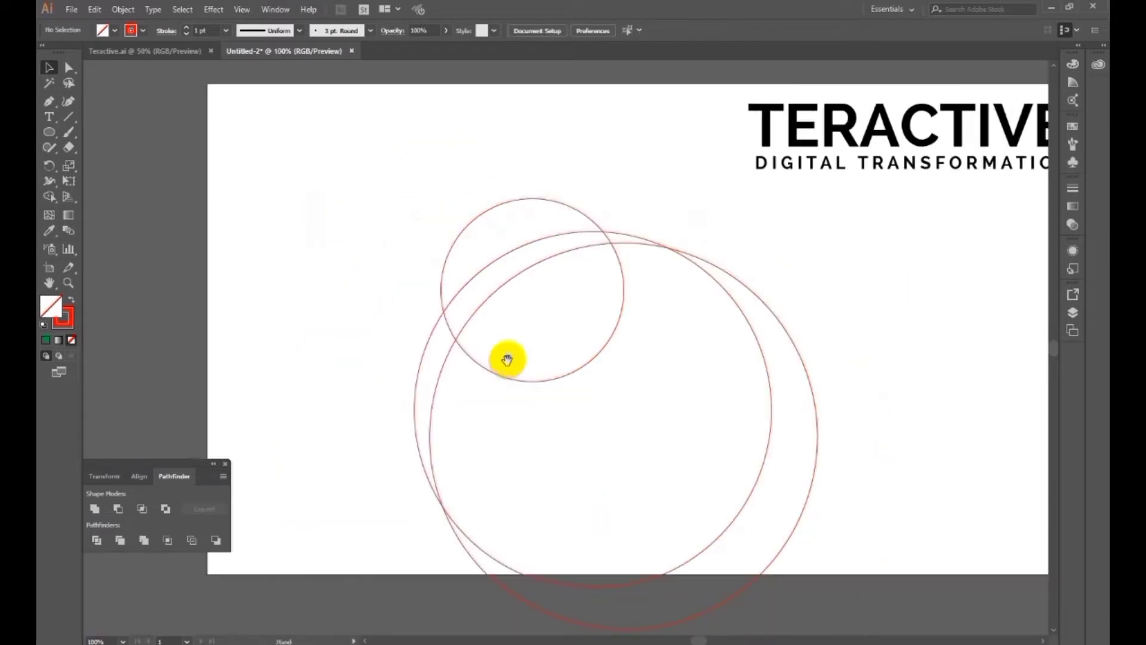
left_click(665, 282)
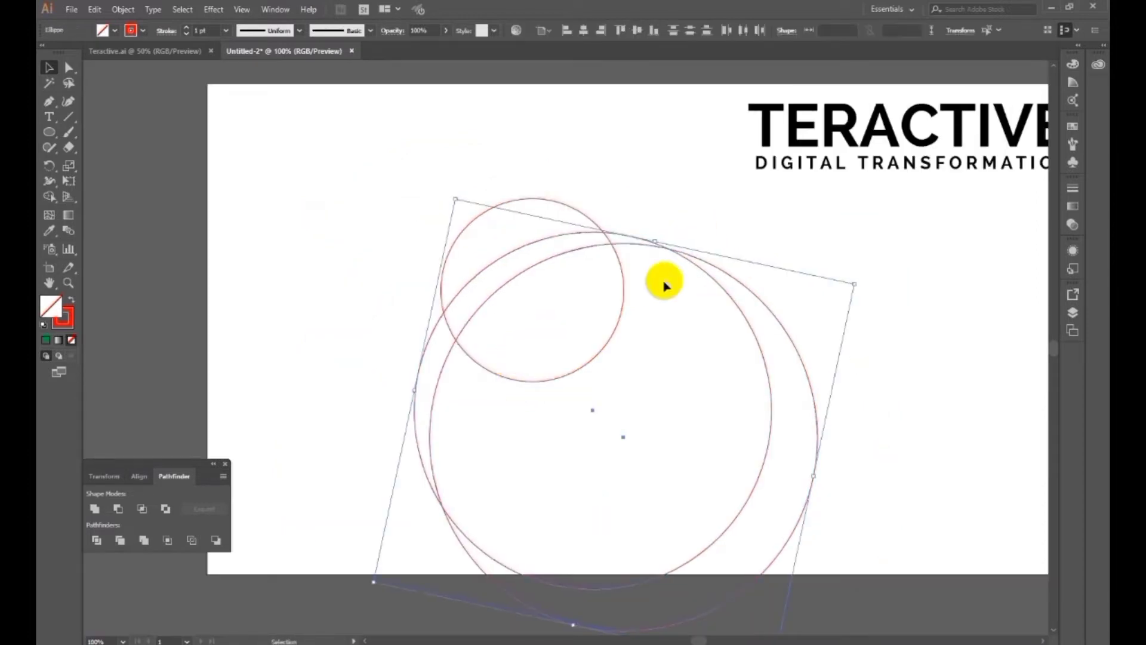
left_click(663, 320)
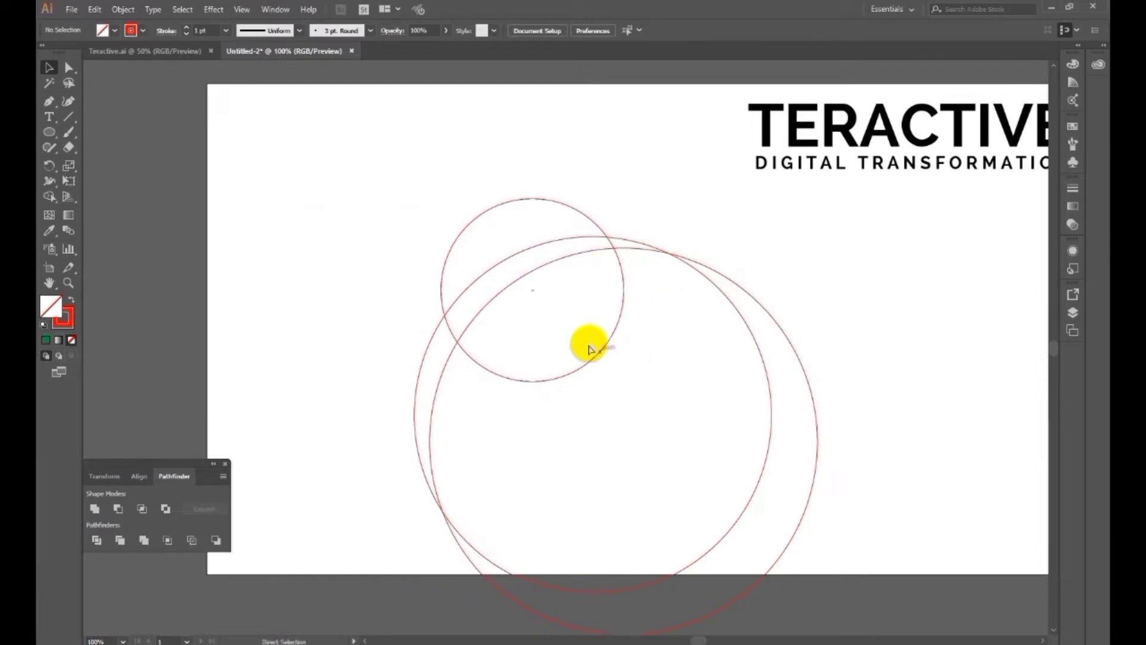
Merge the crescent segments between the two large circles' upper arcs with the Shape Builder tool, using a dark green fill.
left_click(528, 343, "ctrl")
left_click_drag(529, 343, 507, 350)
left_click(540, 323, "ctrl")
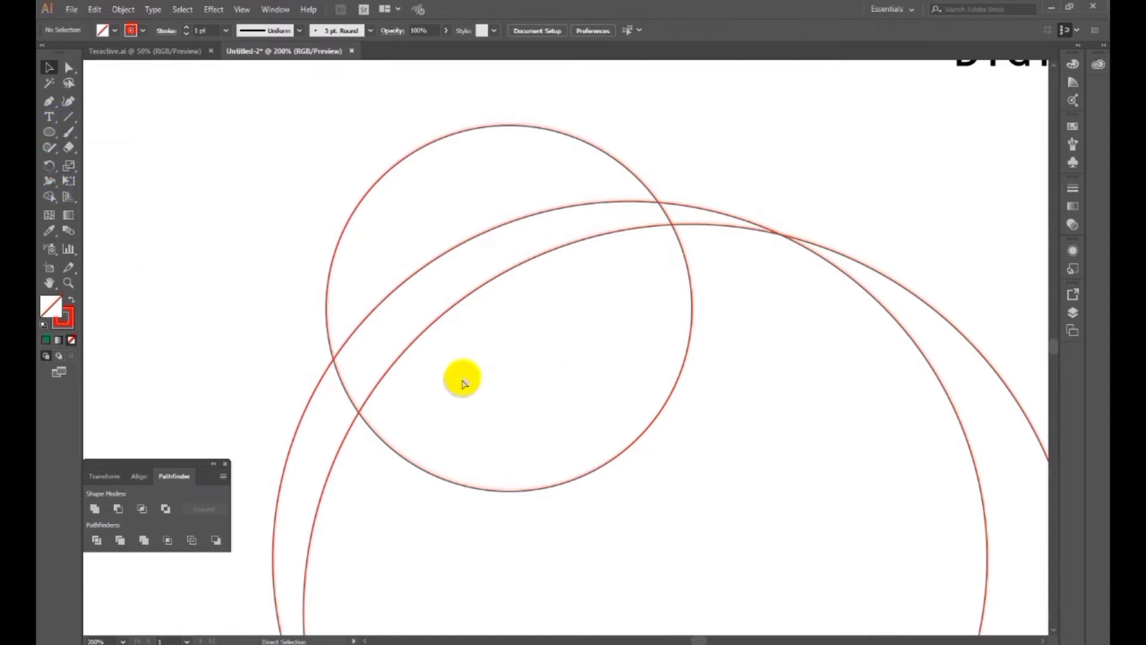
left_click_drag(525, 382, 507, 365)
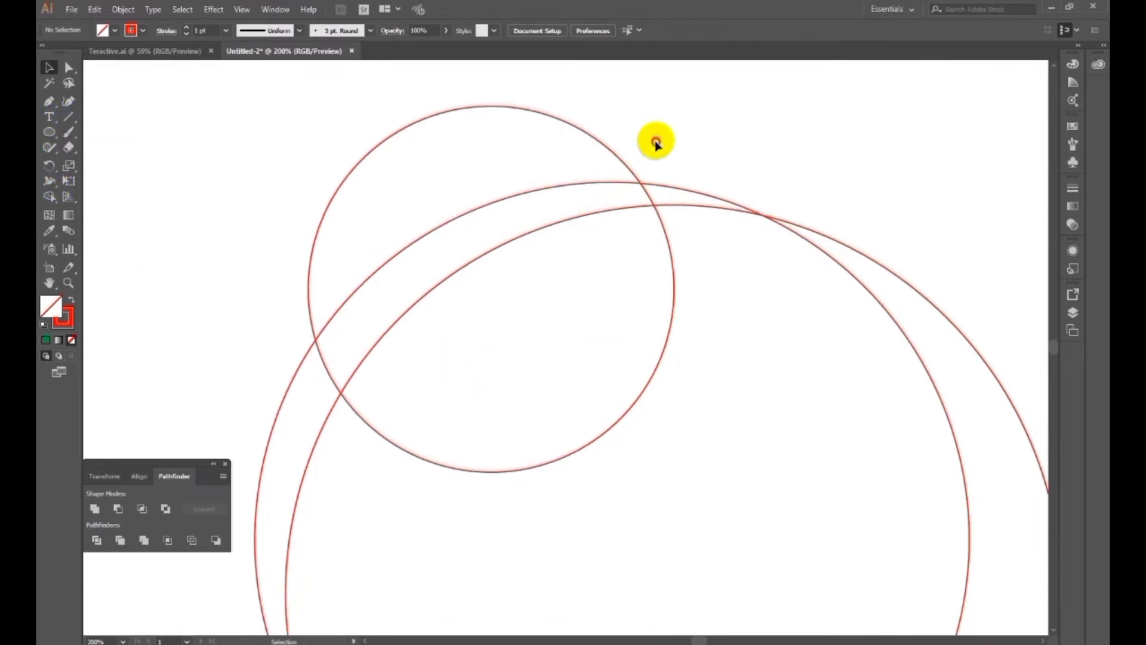
left_click_drag(658, 139, 427, 427)
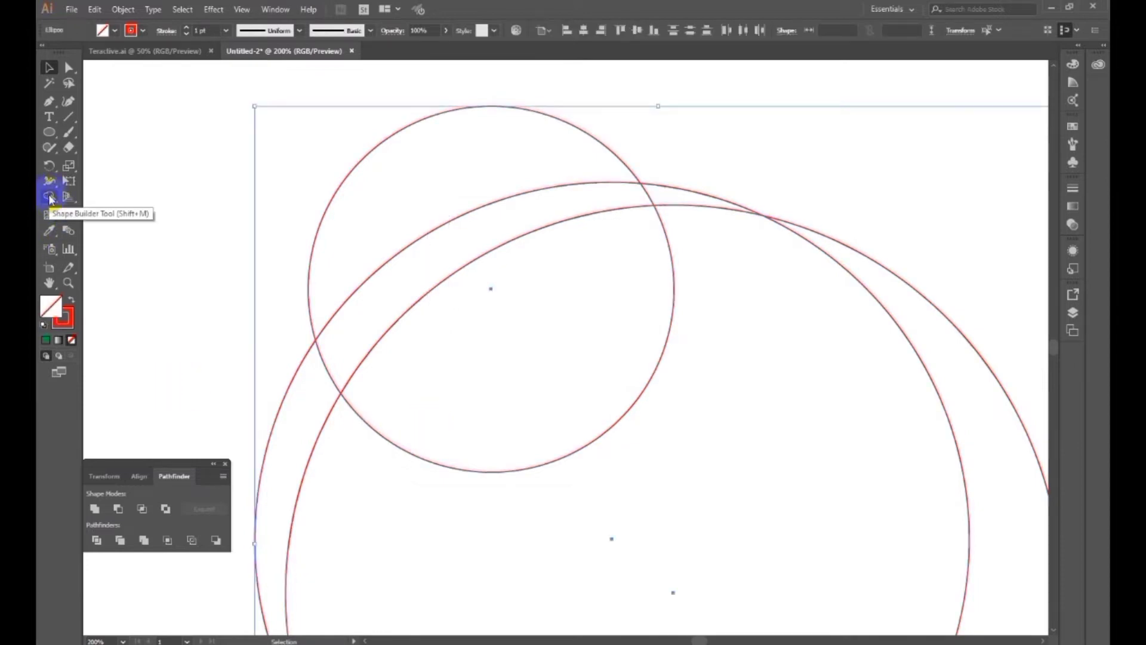
left_click(49, 197)
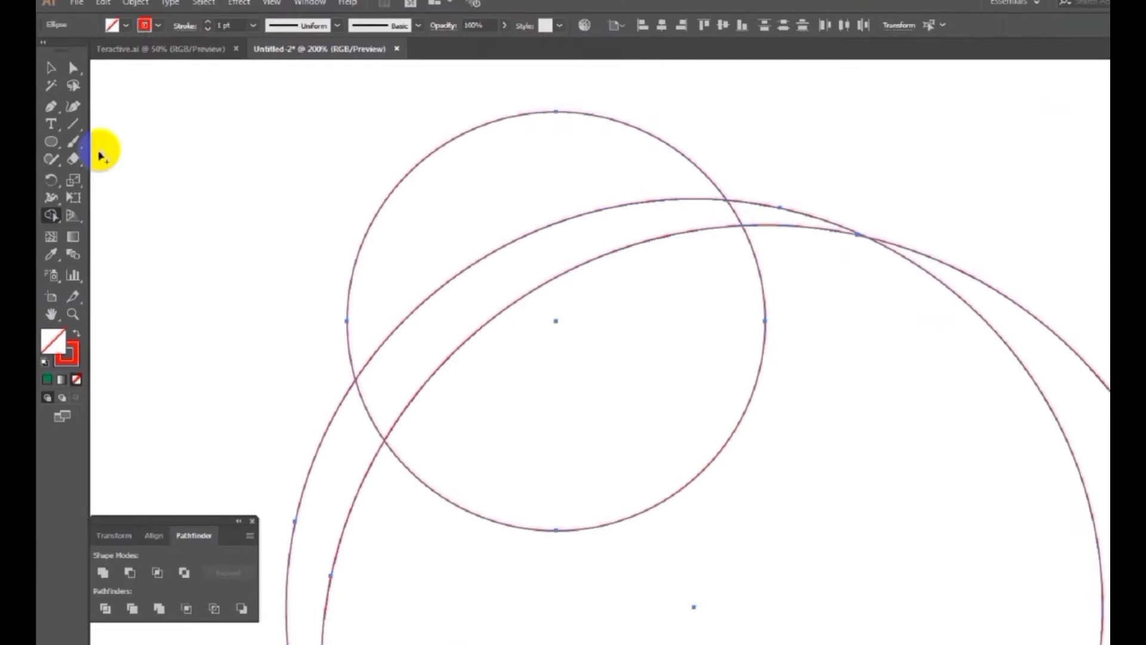
left_click(126, 25)
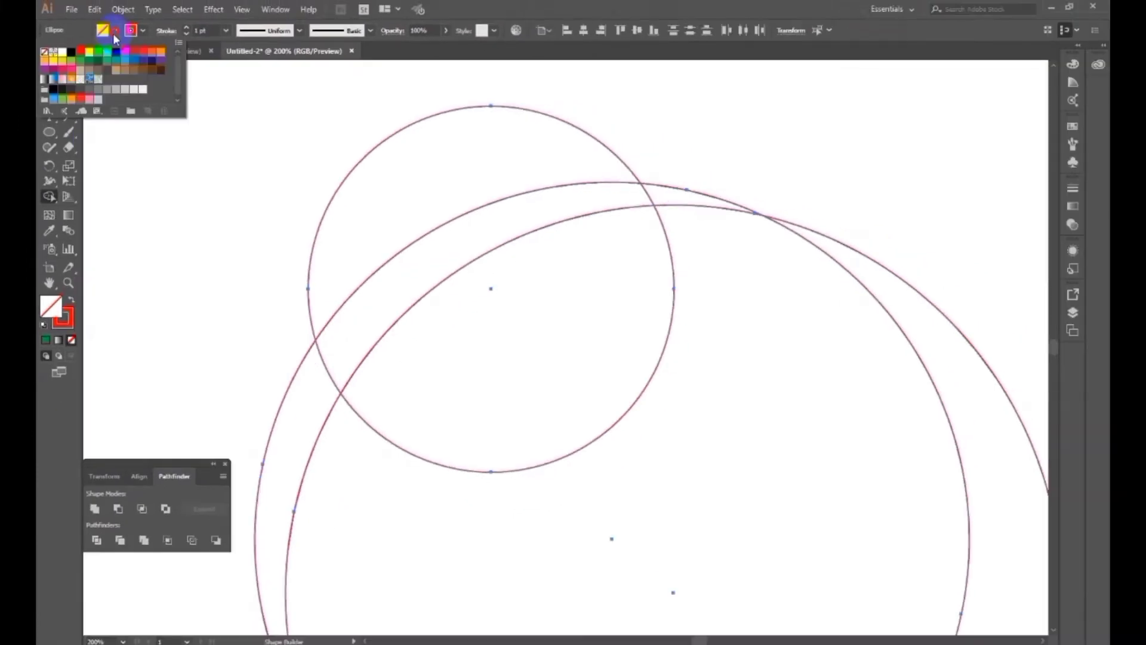
left_click(97, 67)
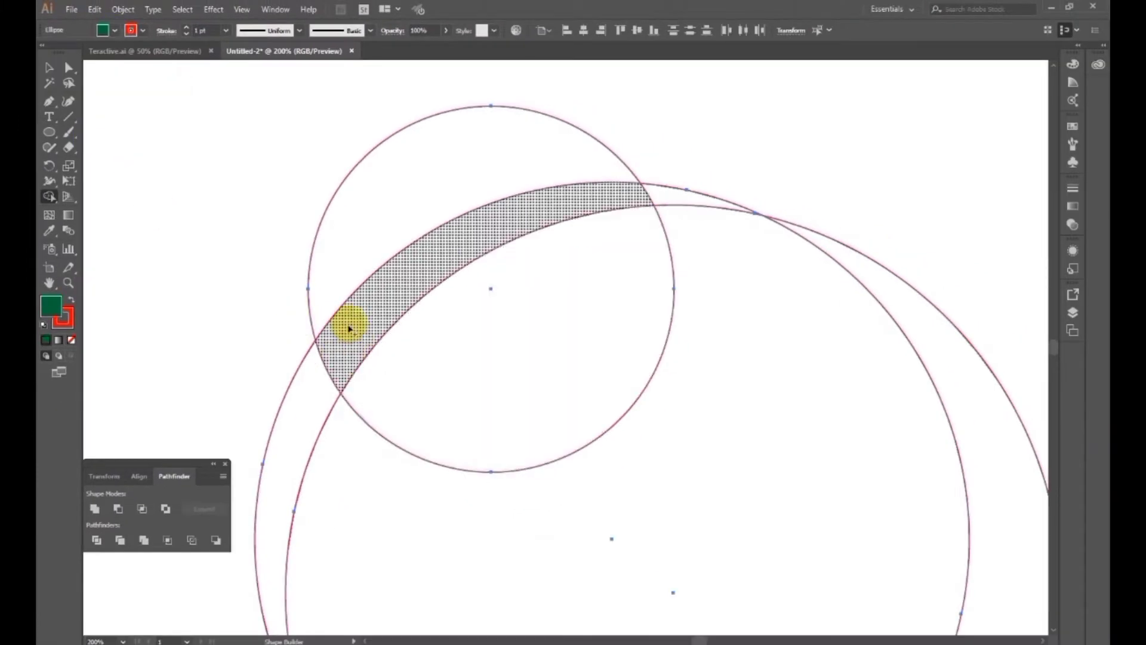
left_click_drag(599, 199, 660, 185)
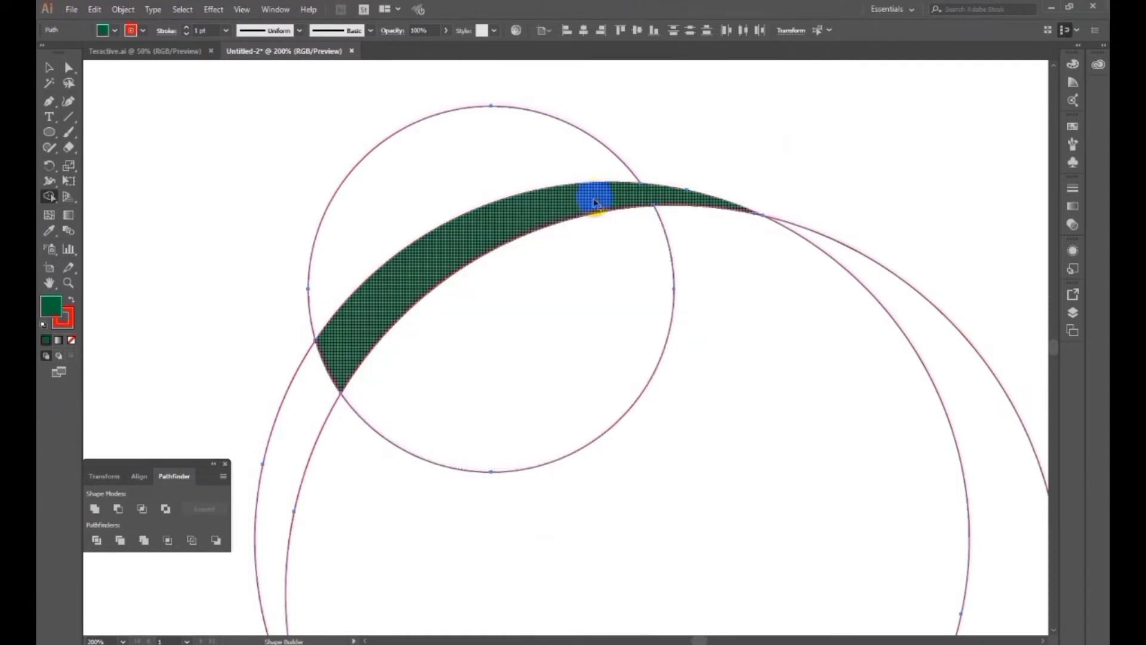
left_click(50, 69)
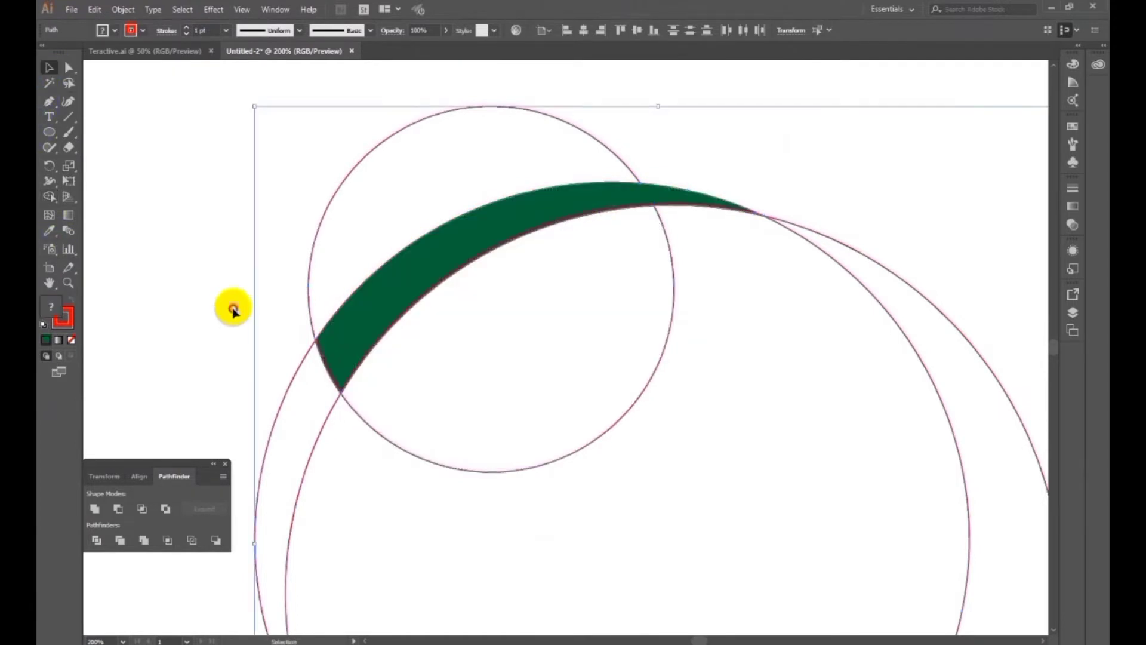
left_click(524, 340)
Delete the two large circle outlines, keeping the green crescent and the small circle.
scroll(456, 341, "down", 1)
left_click(311, 441)
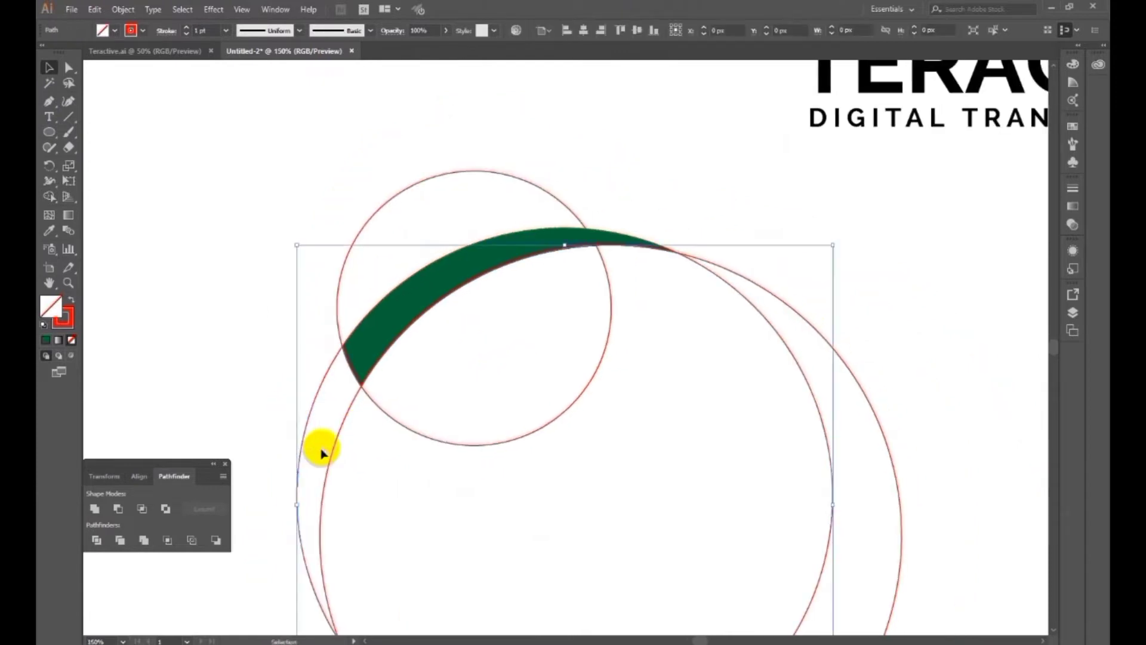
key("Delete")
left_click_drag(318, 469, 317, 472)
key("Delete")
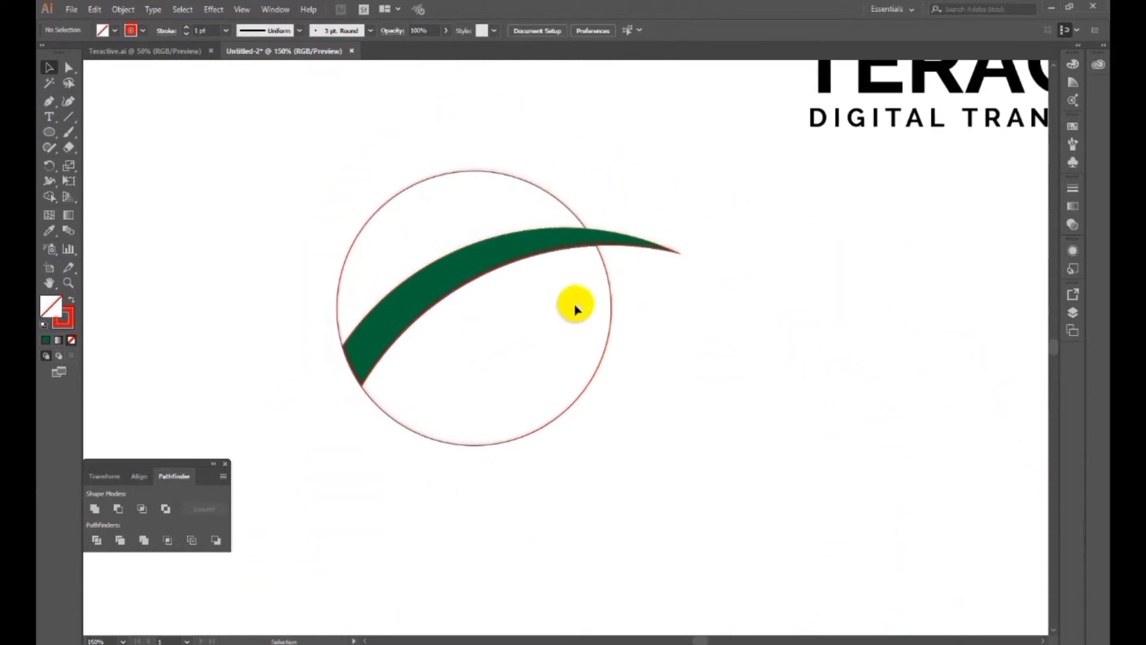
left_click_drag(625, 279, 562, 335)
left_click_drag(581, 171, 514, 234)
left_click(657, 290)
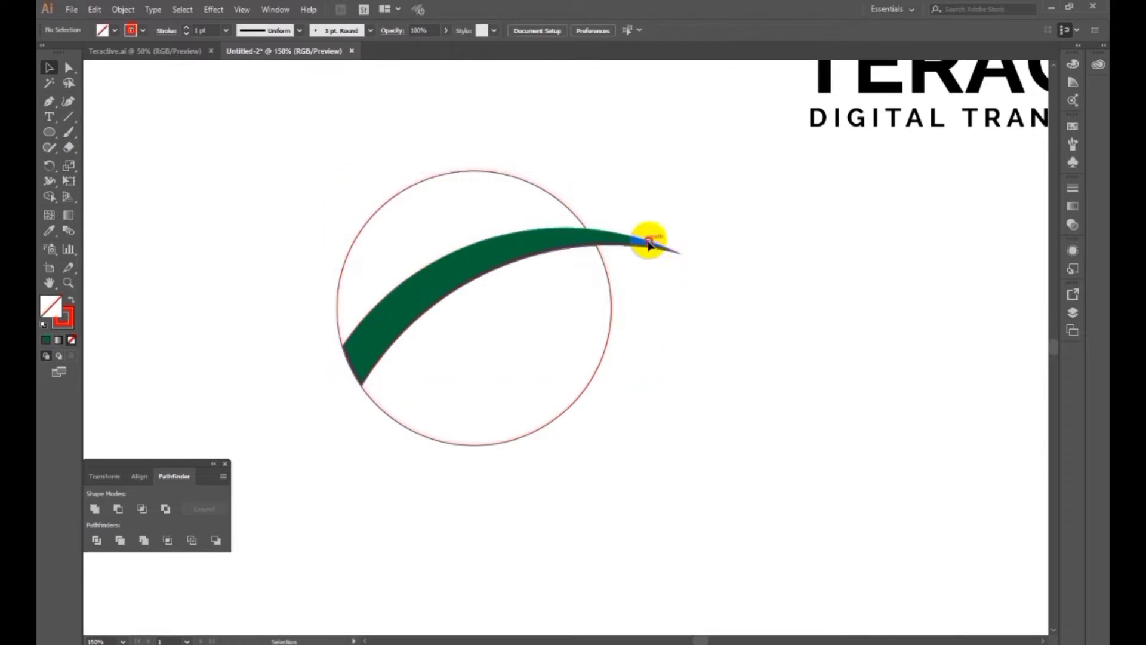
Remove the stroke from the green crescent.
left_click(650, 242)
left_click(144, 32)
left_click(43, 51)
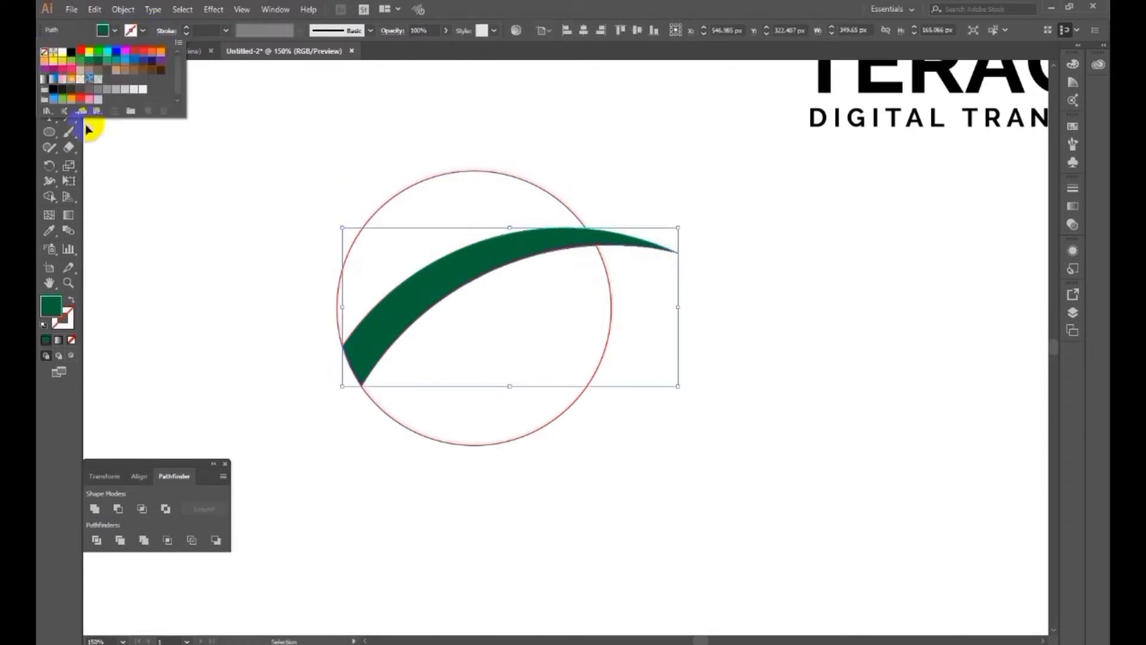
left_click(185, 258)
left_click(192, 266)
Offset the green crescent's path outward by 7 px with miter joins.
key("ctrl+space")
left_click(554, 371)
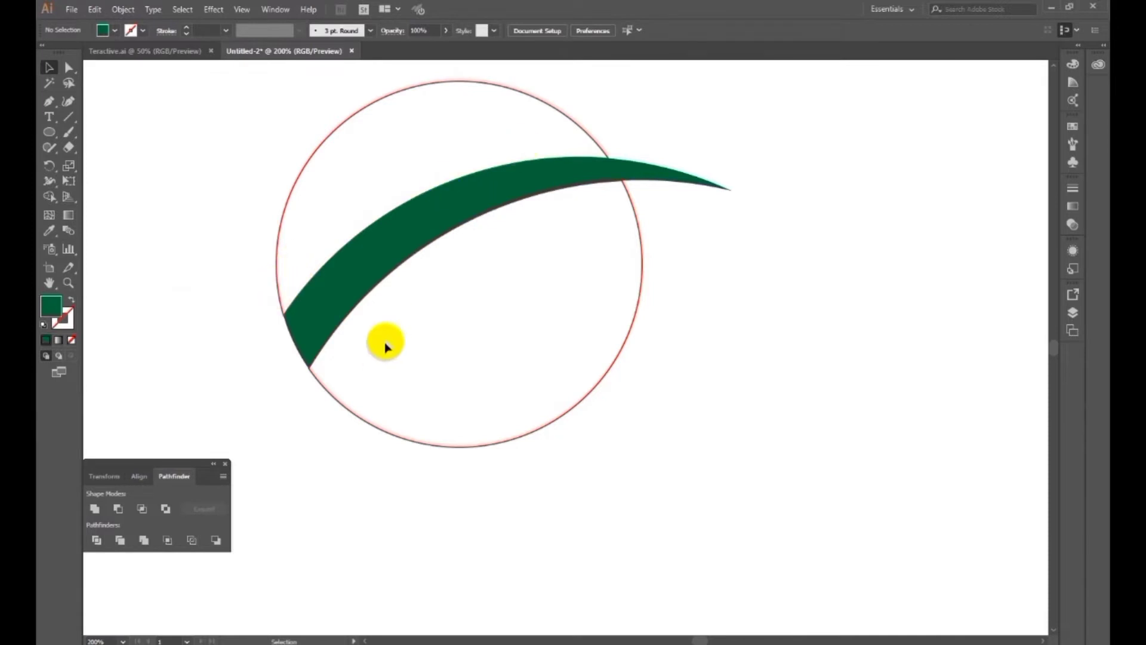
left_click(362, 273)
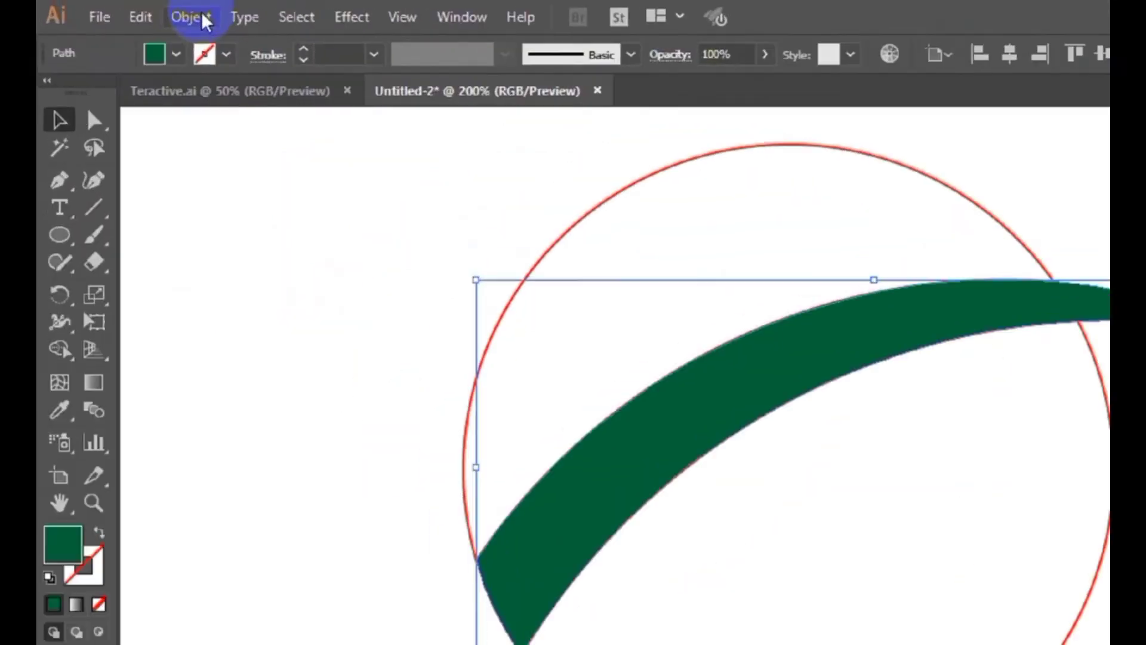
left_click(129, 10)
mouse_move(258, 520)
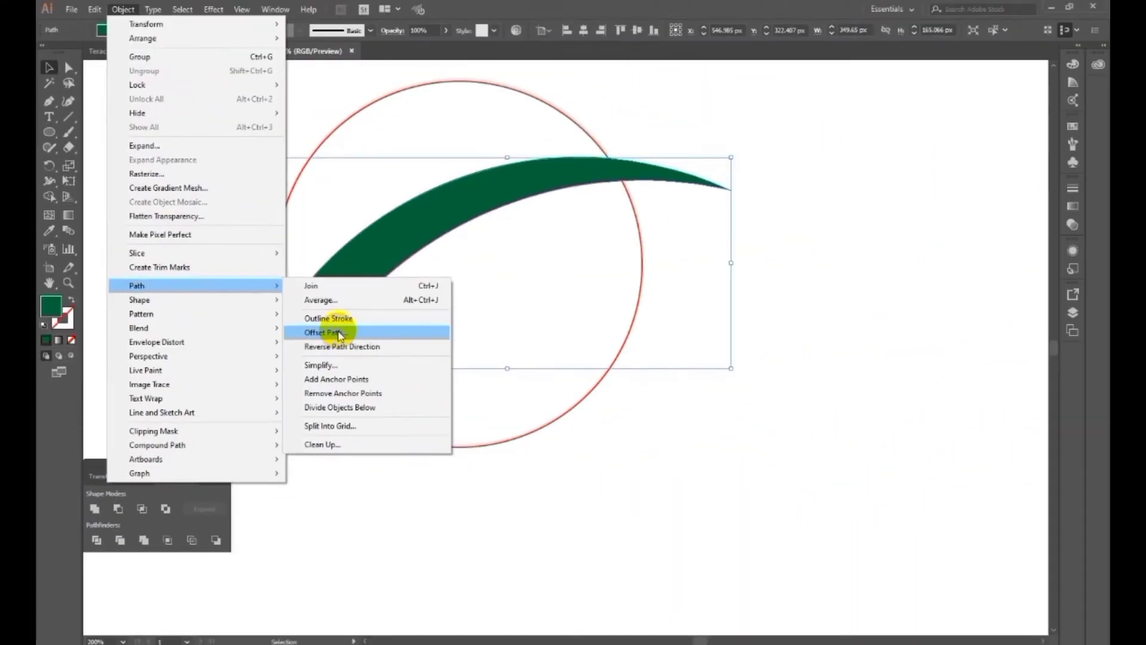
left_click(339, 333)
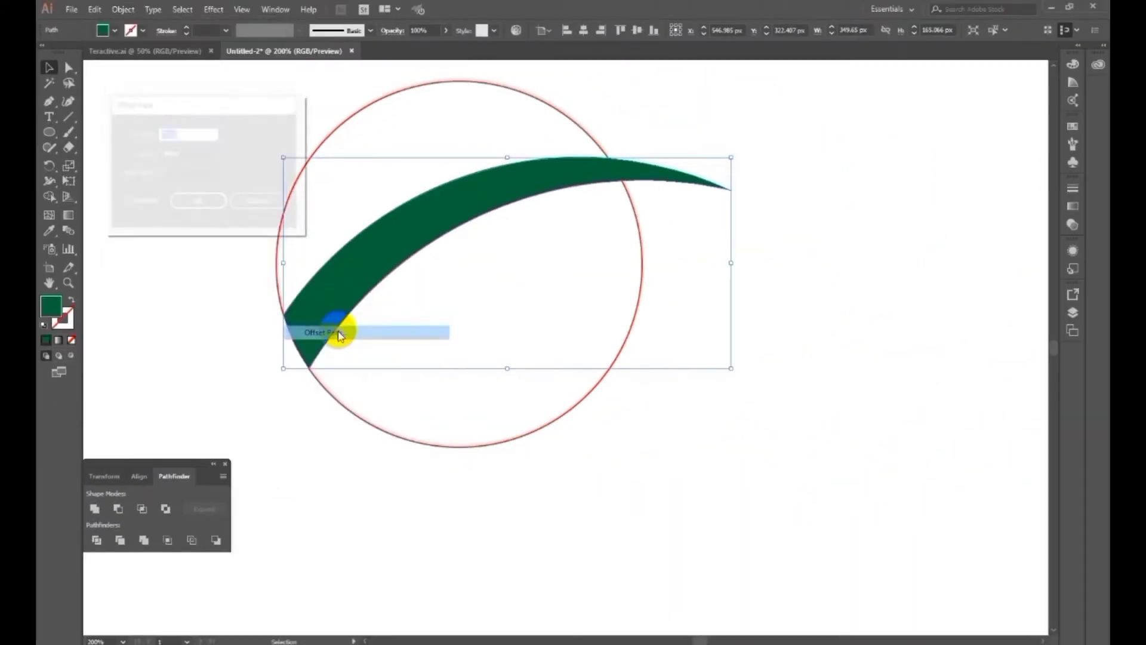
left_click(143, 202)
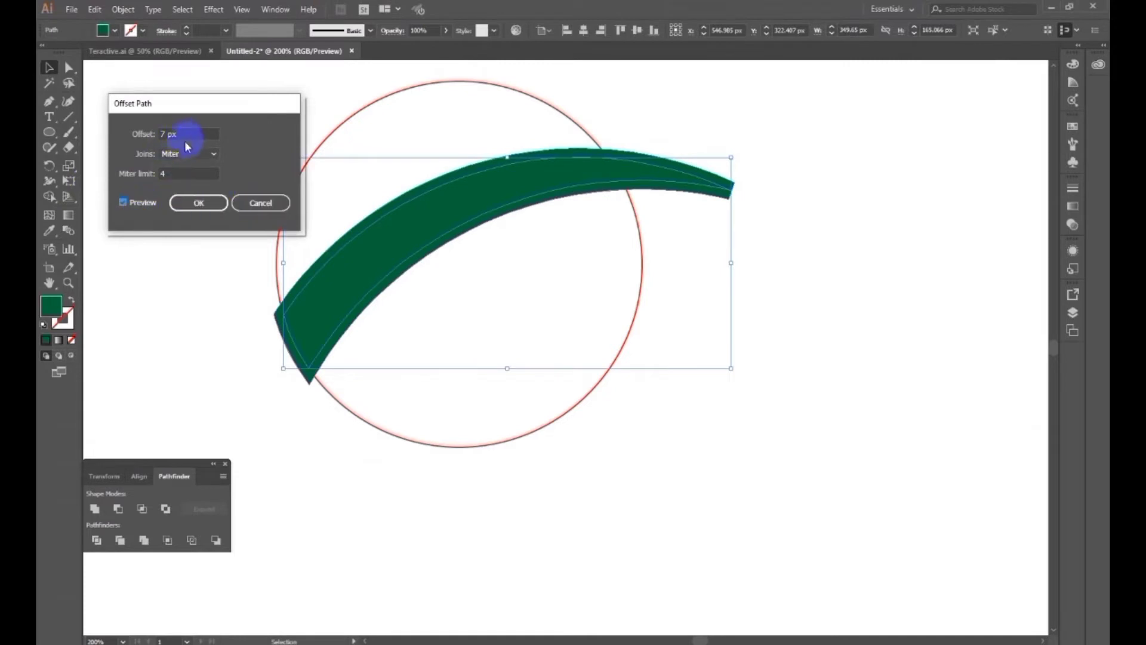
left_click_drag(185, 141, 161, 137)
left_click(185, 203)
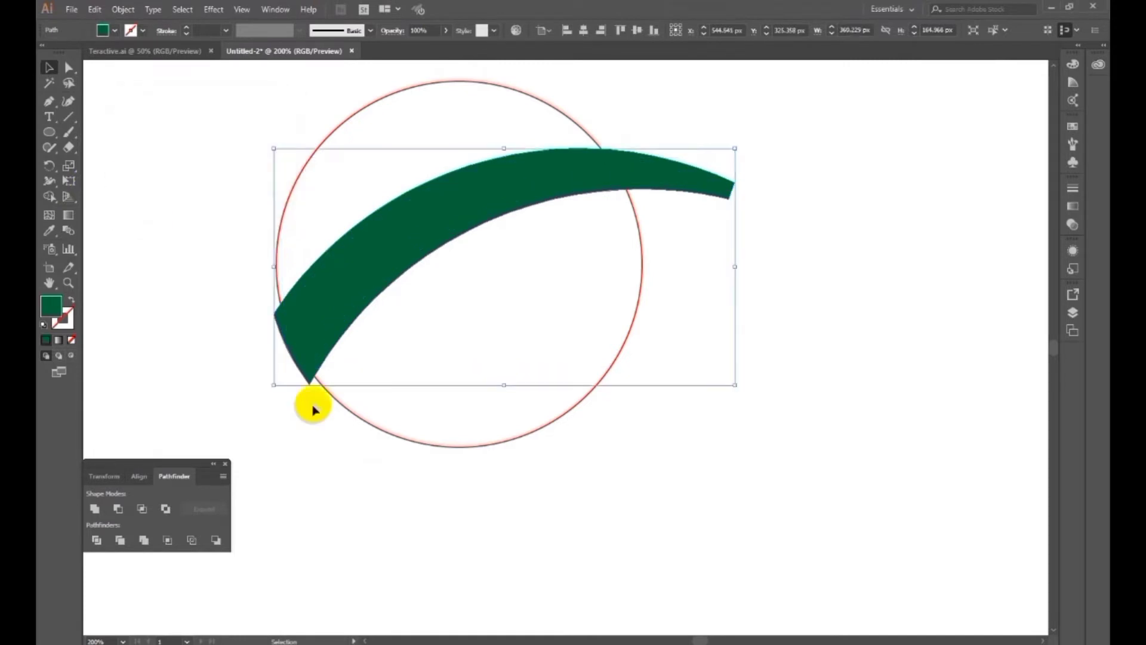
Divide the offset shape, the original crescent and the circle with Pathfinder, and ungroup the pieces.
left_click(345, 405, "shift")
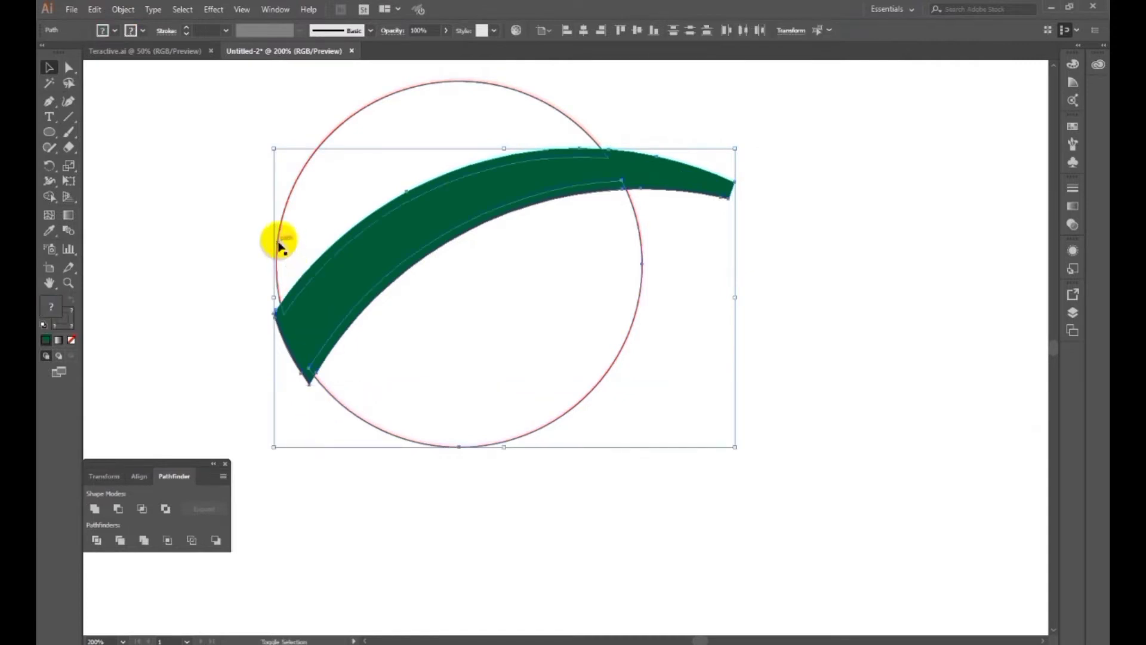
left_click(302, 338, "shift")
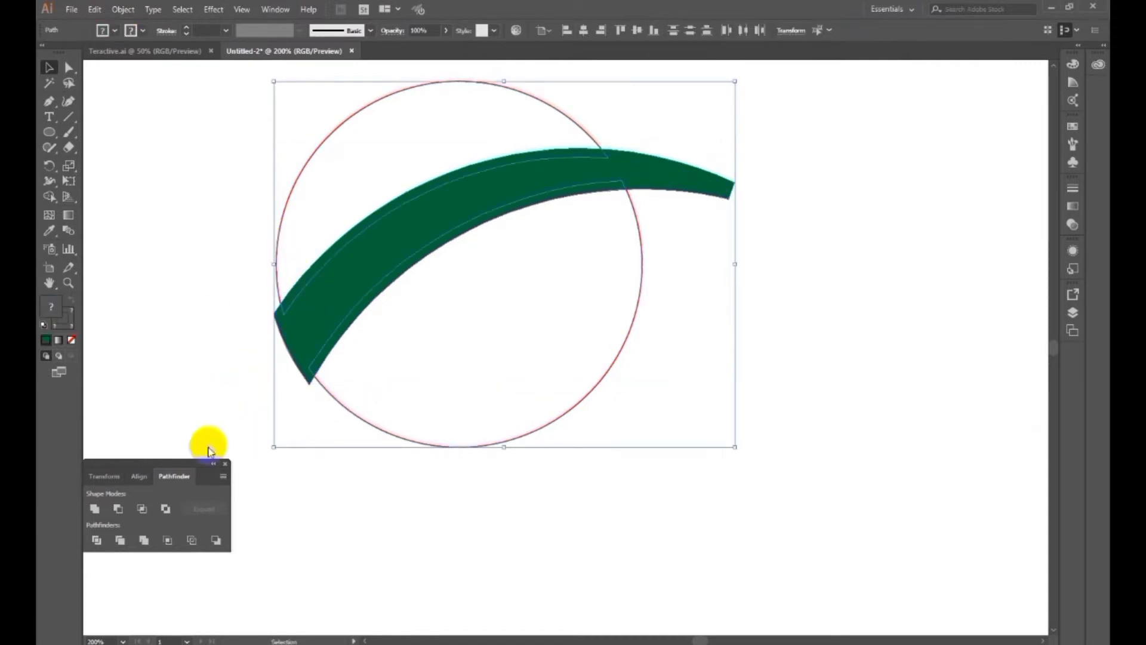
left_click(145, 540)
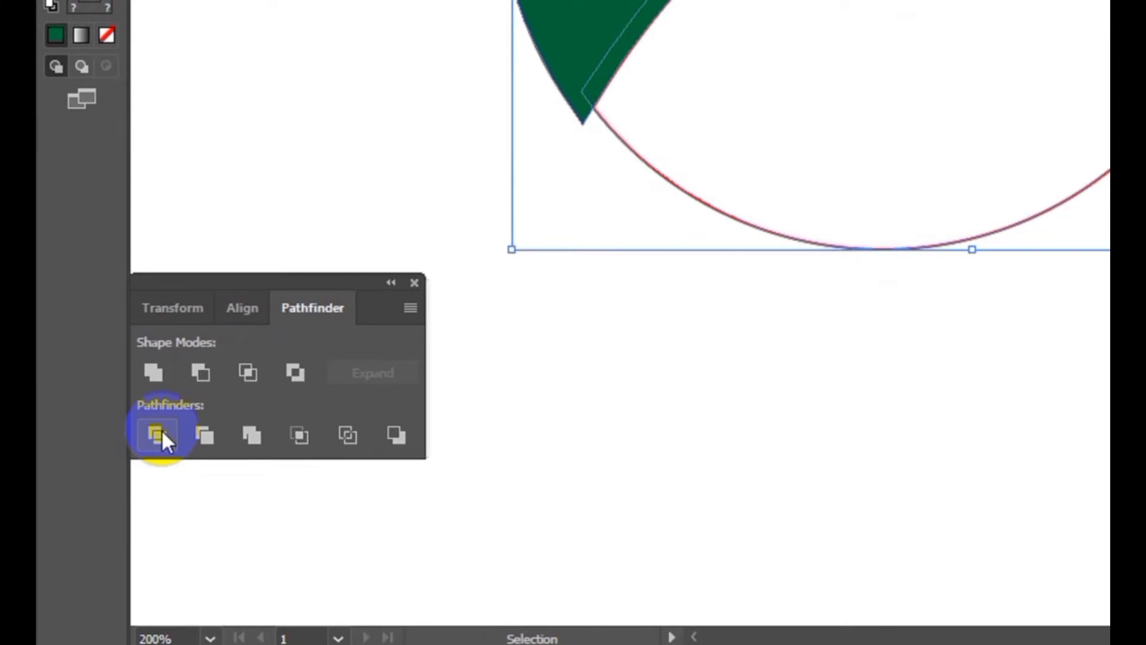
right_click(592, 317)
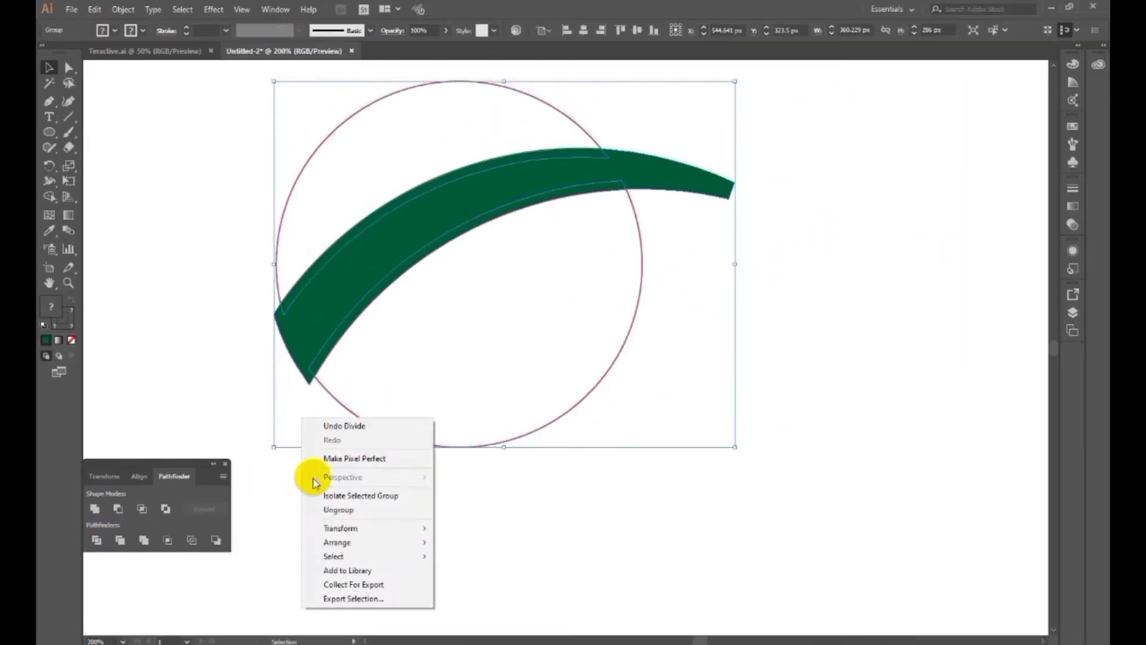
left_click(325, 510)
left_click(327, 436)
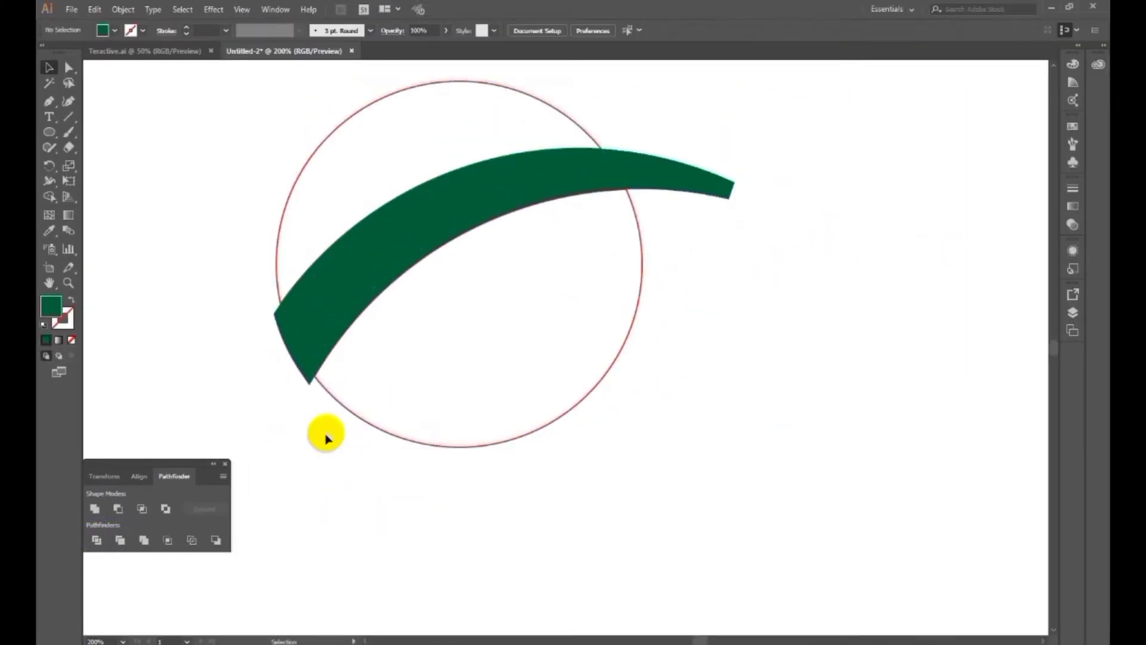
Delete the leftover offset pieces around the green crescent to leave an even gap between it and the circle segments.
left_click(309, 384)
key("Delete")
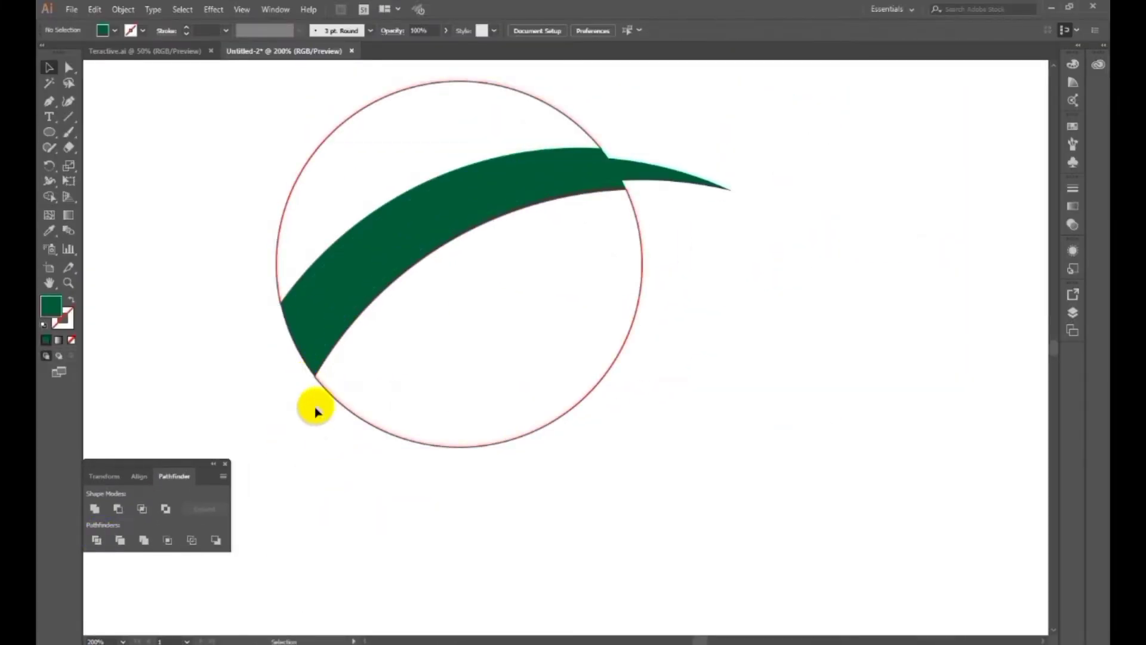
left_click(325, 361)
key("Delete")
left_click(601, 151)
key("Delete")
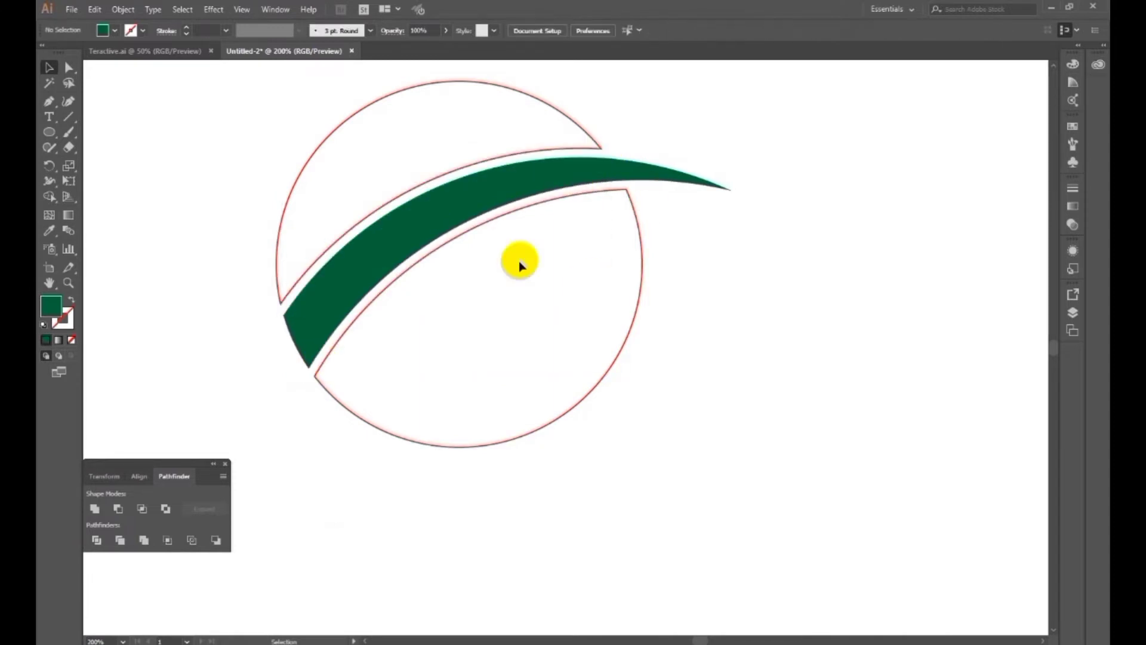
Rotate the crescent and both circle segments together slightly clockwise.
left_click(581, 304, "ctrl+alt")
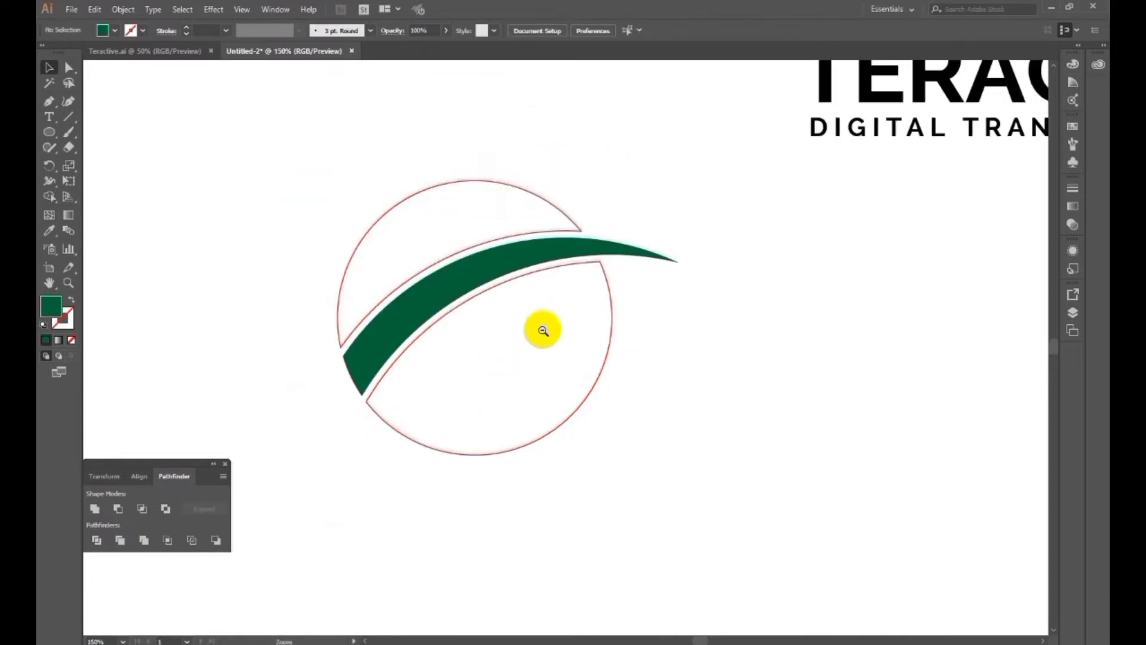
left_click_drag(530, 332, 538, 352)
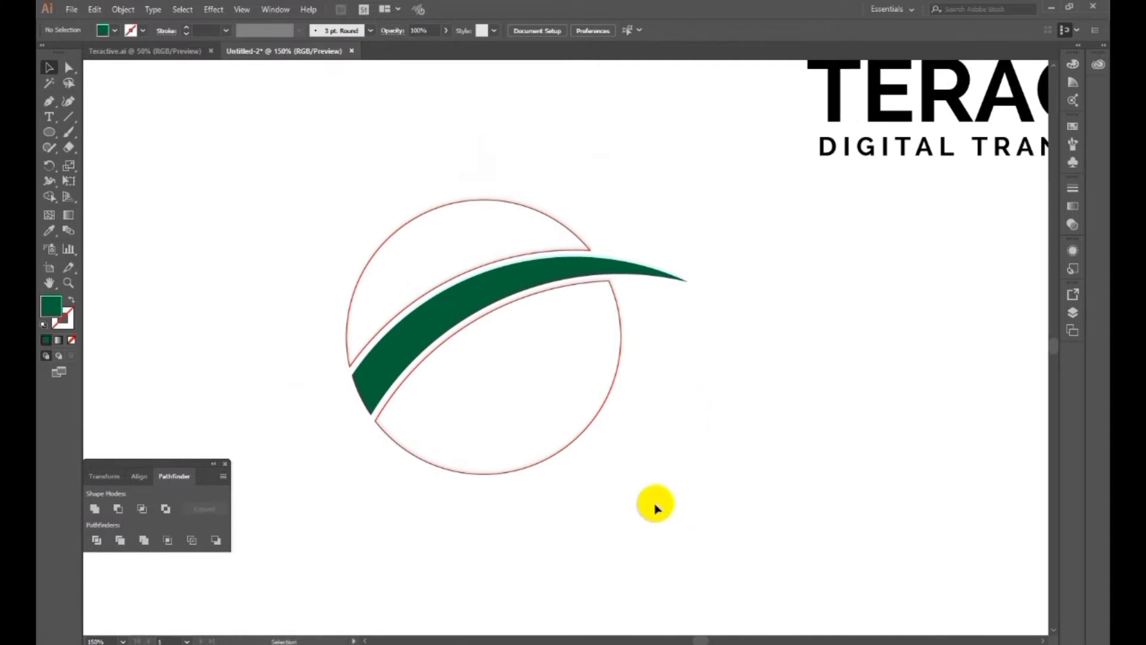
left_click_drag(639, 212, 481, 377)
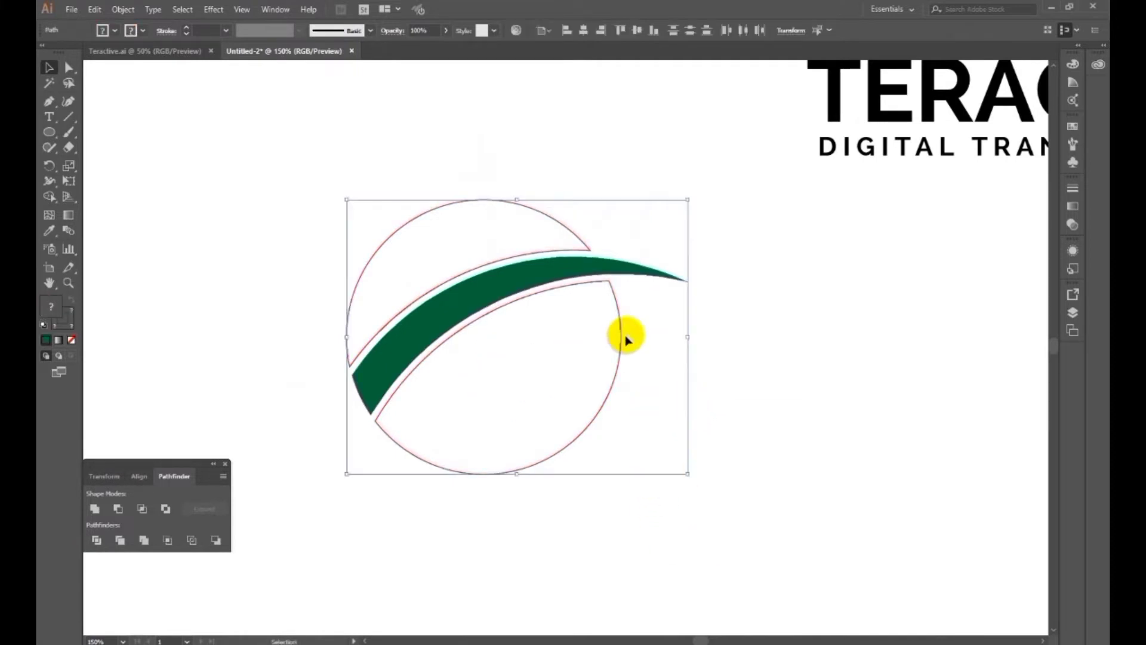
left_click_drag(695, 193, 711, 249)
left_click_drag(688, 189, 705, 222)
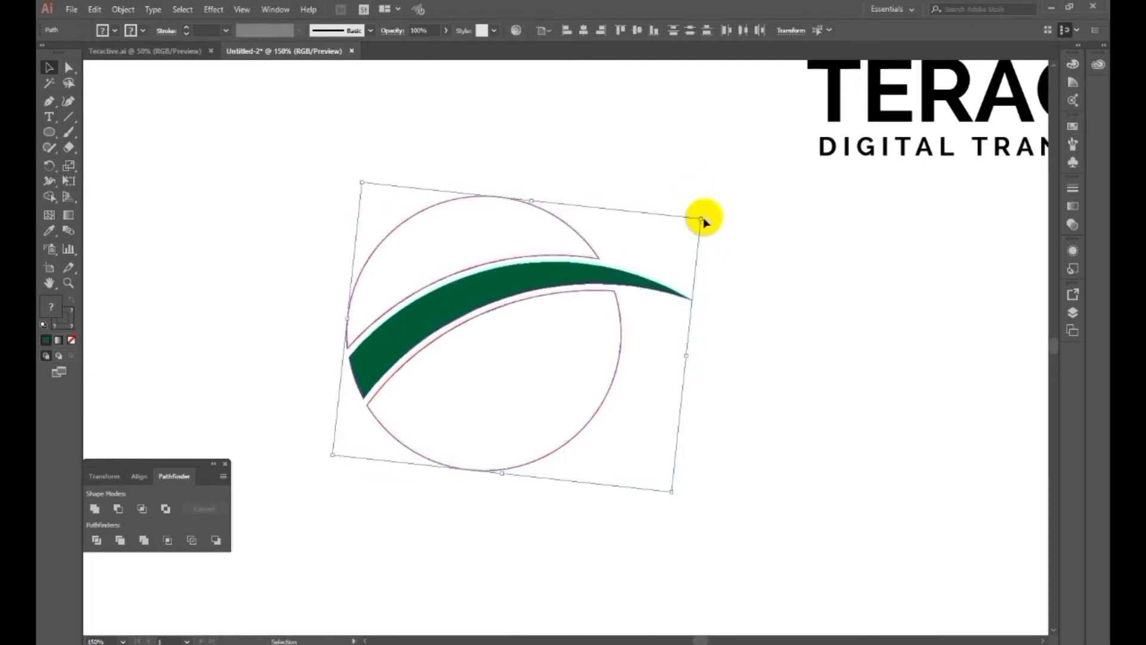
left_click(728, 246)
Draw a vertical rectangle about 28 px wide and 116 px high near the circle's centre, overlapping the crescent's lower edge.
left_click(570, 361, "ctrl+alt")
left_click_drag(540, 374, 560, 341)
left_click(532, 324, "ctrl")
left_click_drag(738, 163, 729, 374)
left_click(615, 374)
left_click_drag(614, 374, 559, 322)
left_click(556, 315, "ctrl")
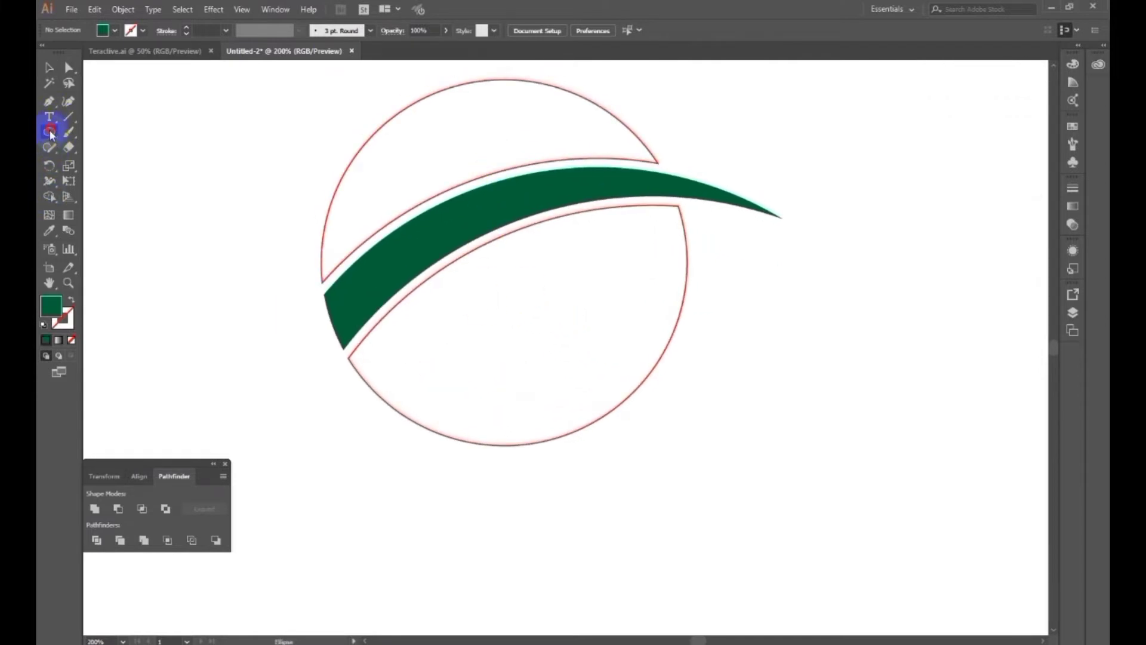
left_click_drag(51, 134, 88, 131)
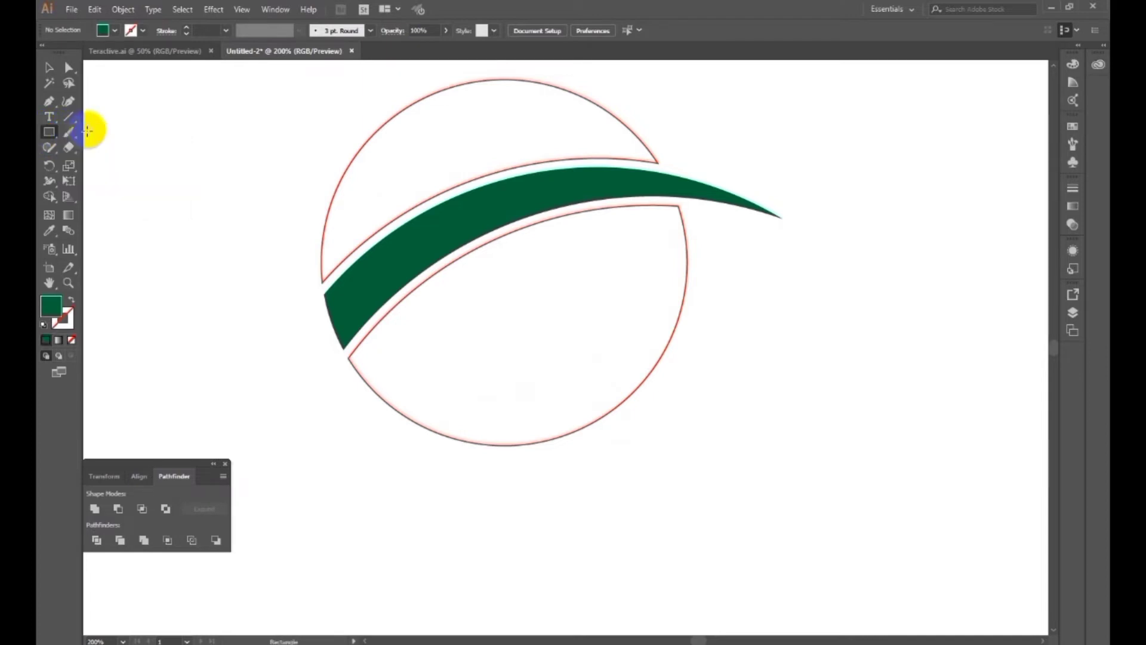
left_click_drag(501, 241, 533, 366)
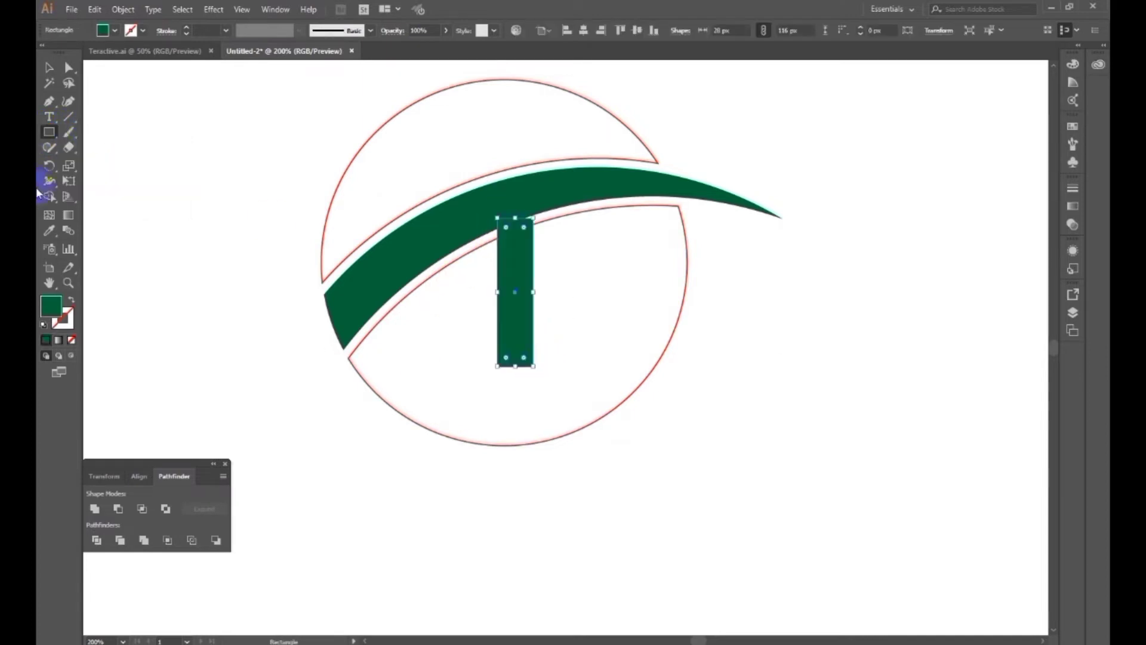
Give the rectangle no fill and a 1 pt black stroke, and shift it slightly up and left.
left_click(117, 31)
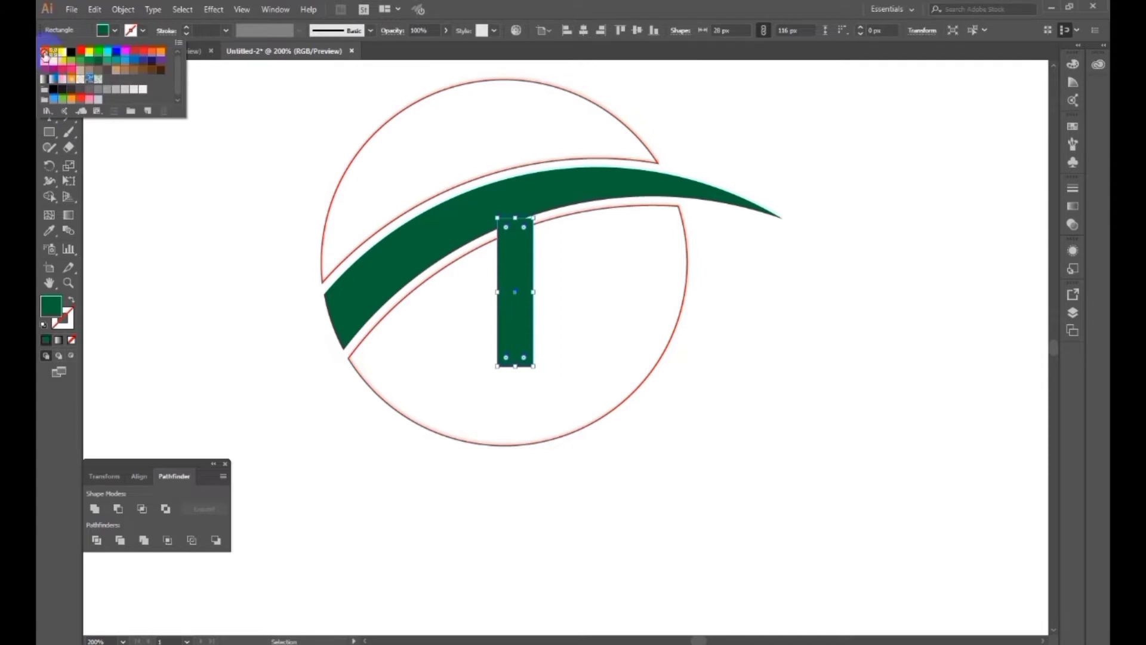
left_click(45, 53)
left_click(71, 55, "shift")
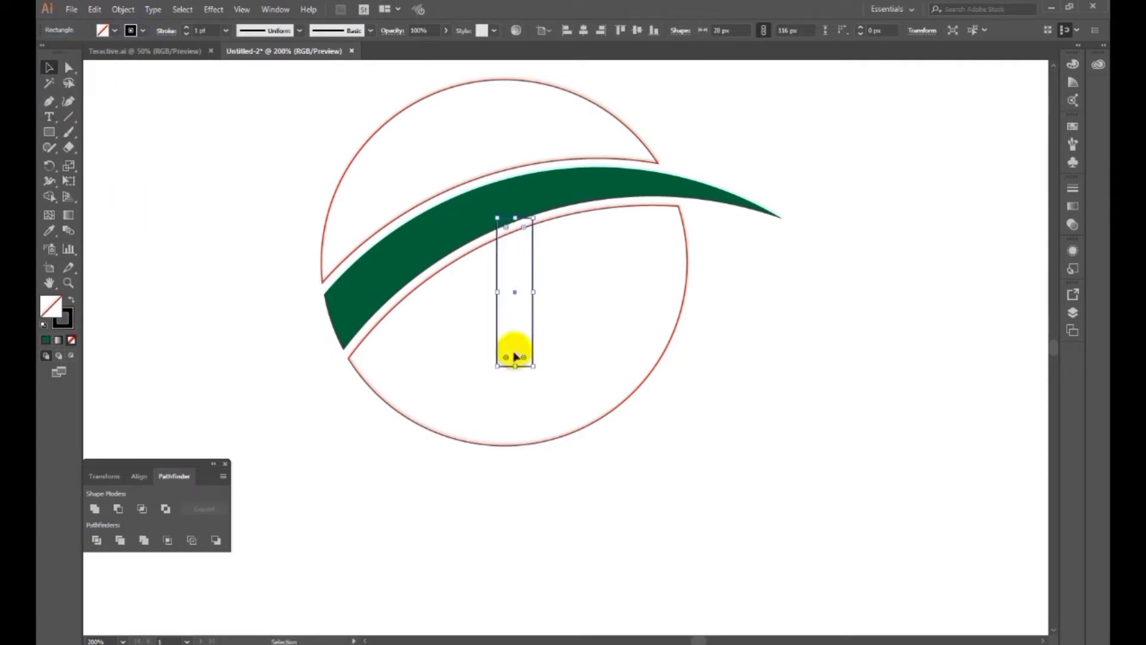
key("ctrl+plus")
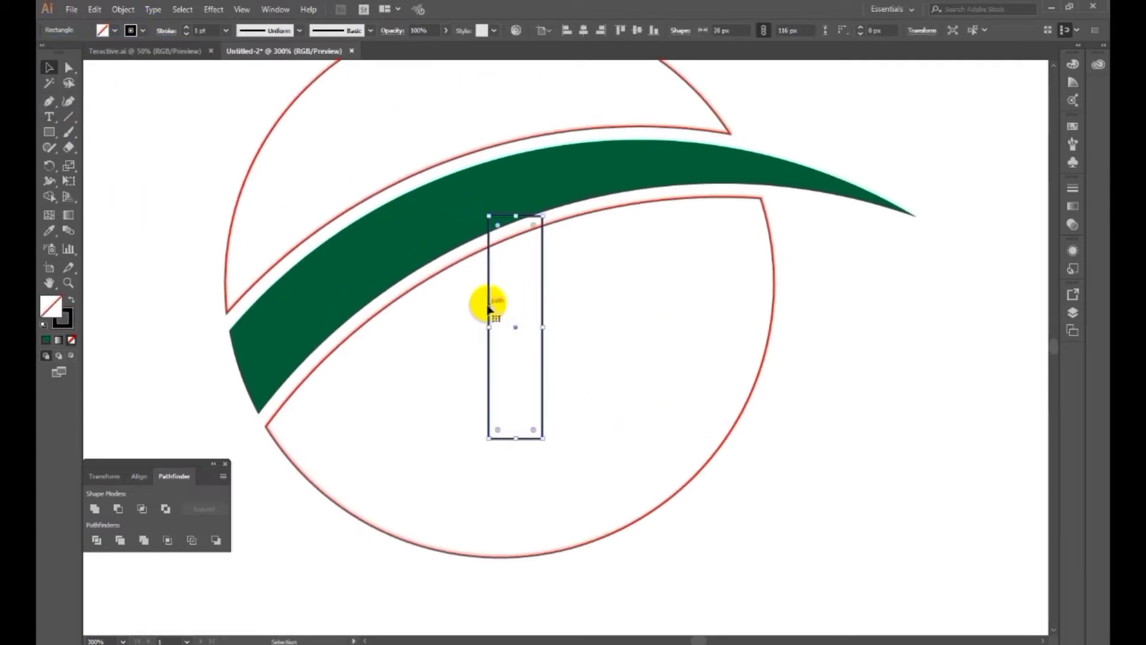
left_click_drag(489, 306, 483, 301)
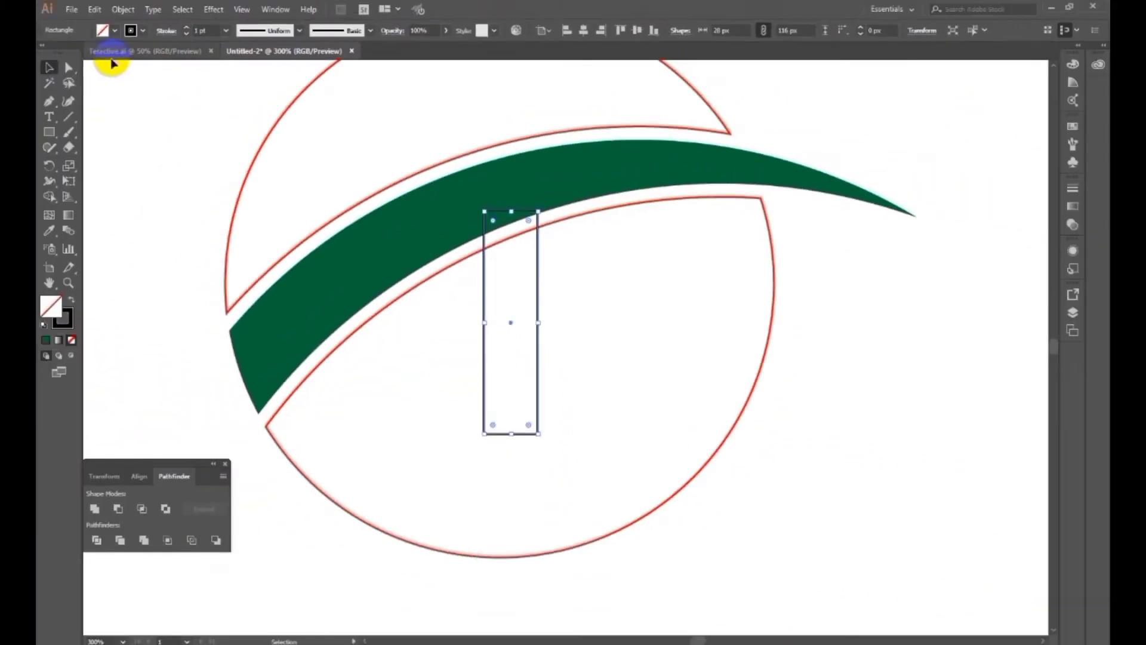
Round all four corners of the rectangle to 14 px, forming a pill shape.
left_click(68, 68)
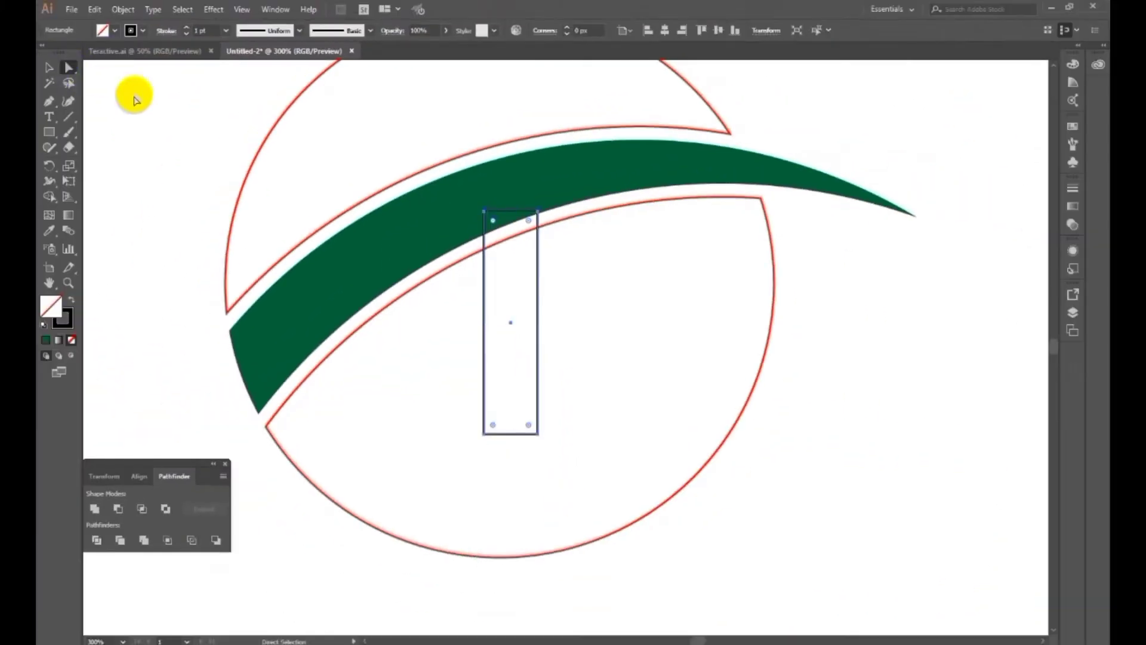
left_click(492, 221)
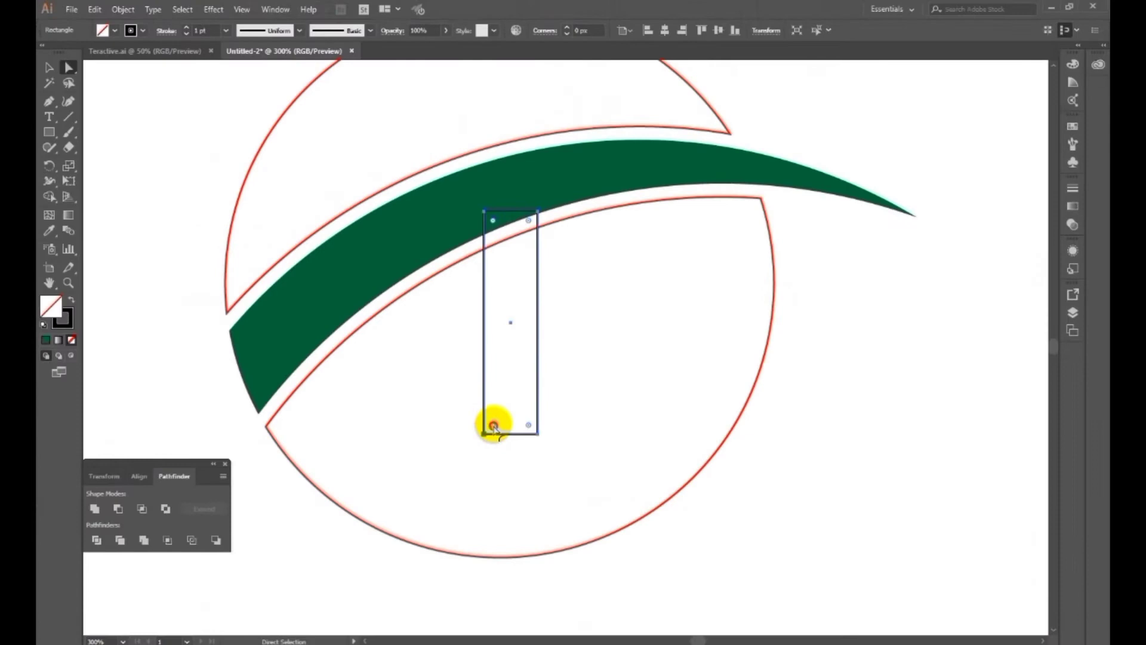
left_click_drag(493, 425, 535, 358)
left_click(51, 68)
left_click(227, 206)
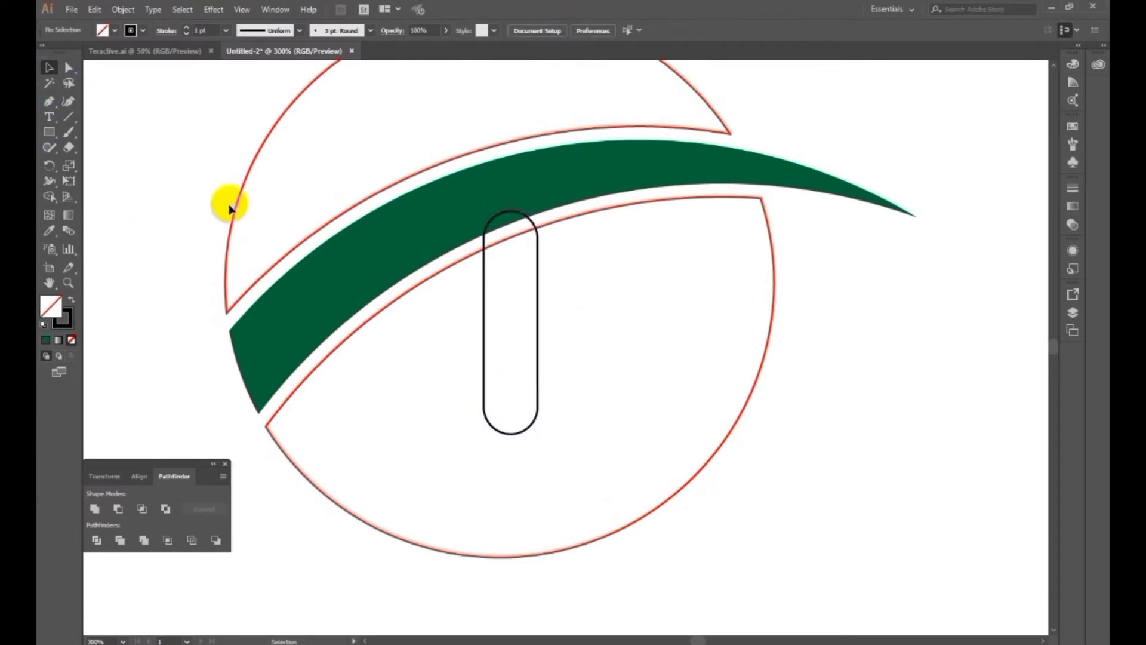
Offset the pill shape's path outward by 22 px with miter joins.
left_click_drag(588, 293, 508, 341)
left_click(121, 9)
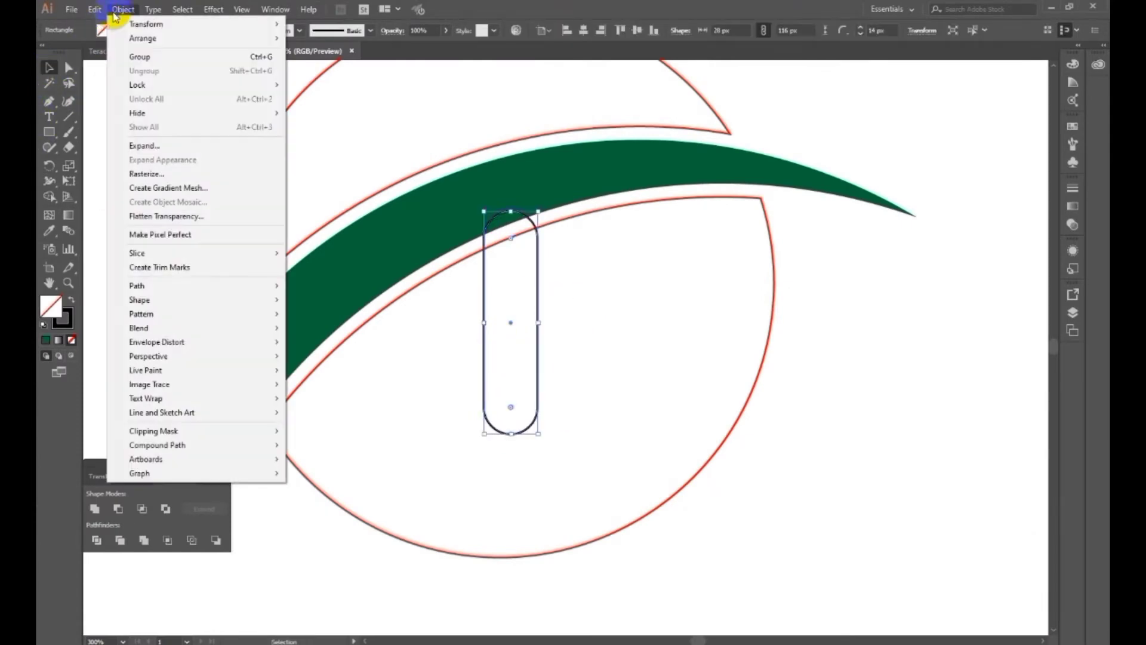
mouse_move(197, 285)
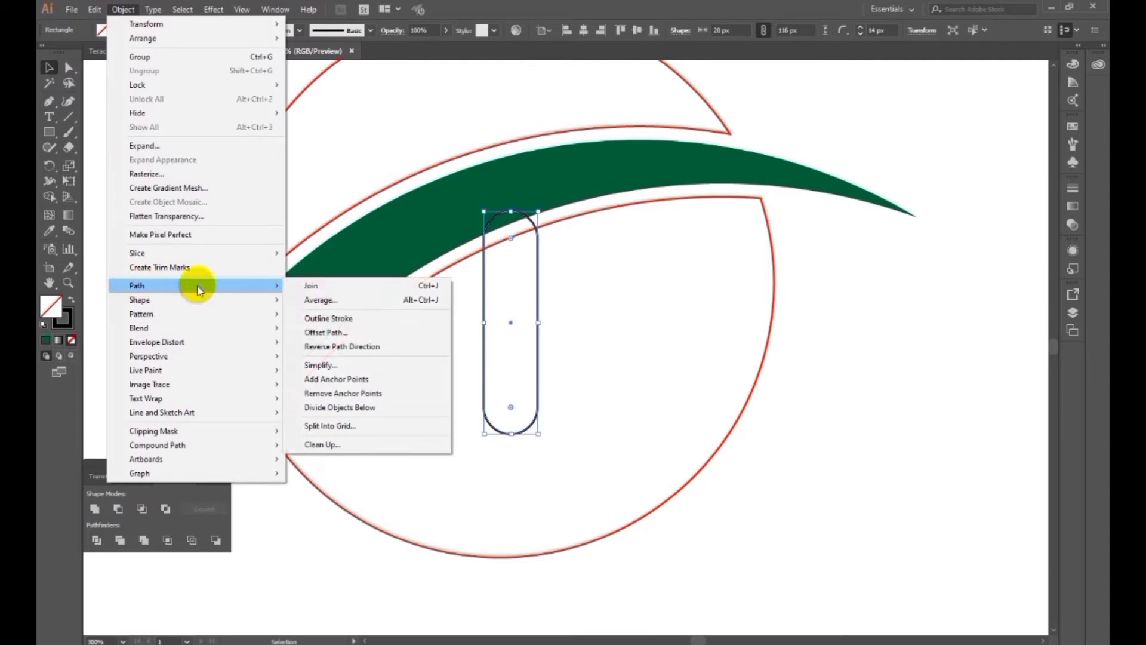
left_click(327, 333)
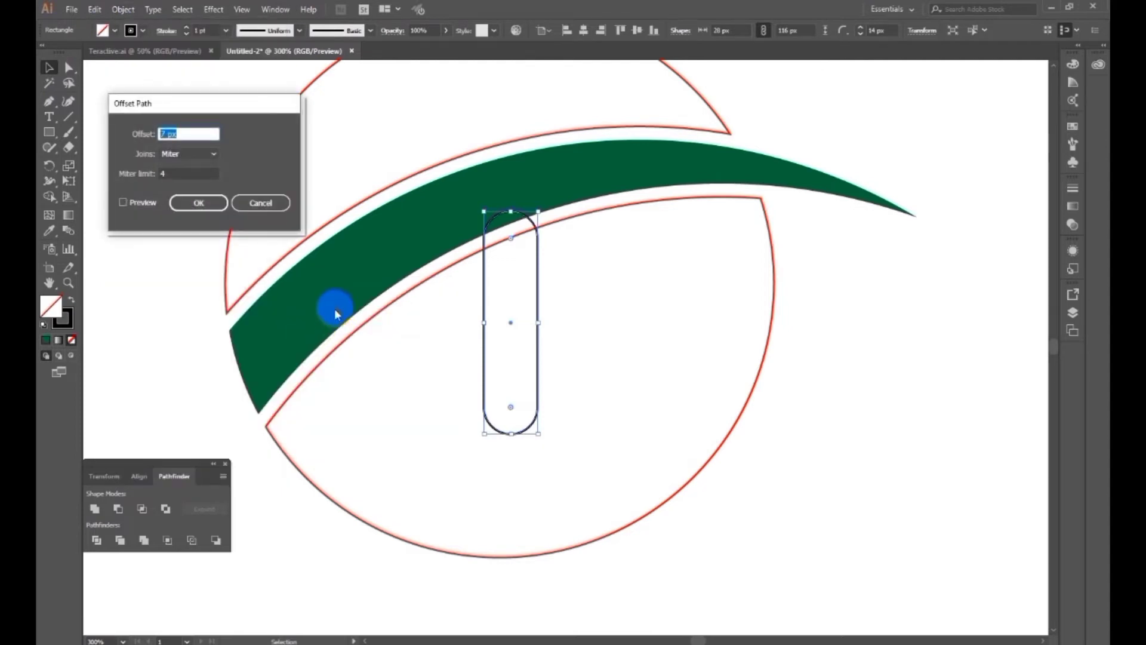
left_click(144, 203)
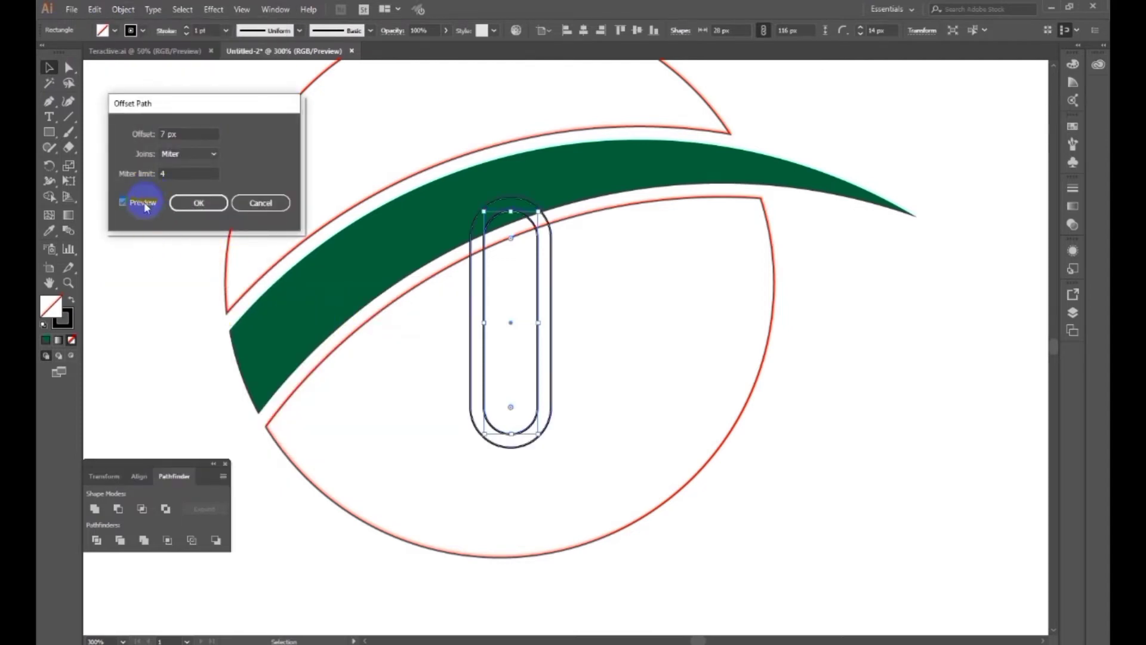
double_click(182, 130)
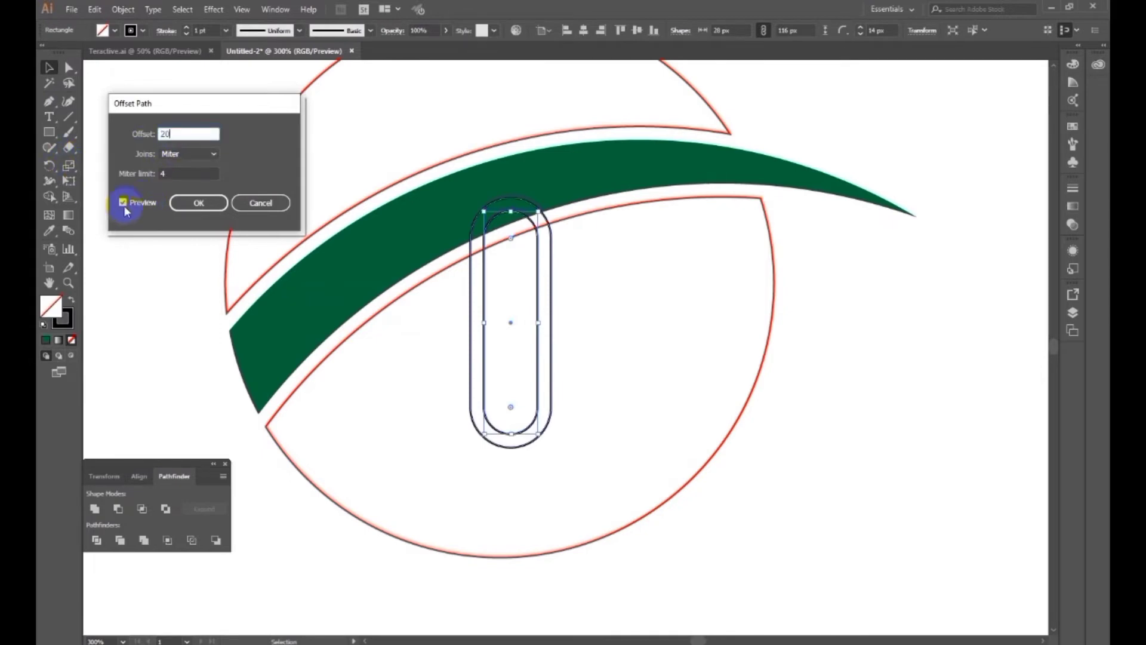
key("Tab")
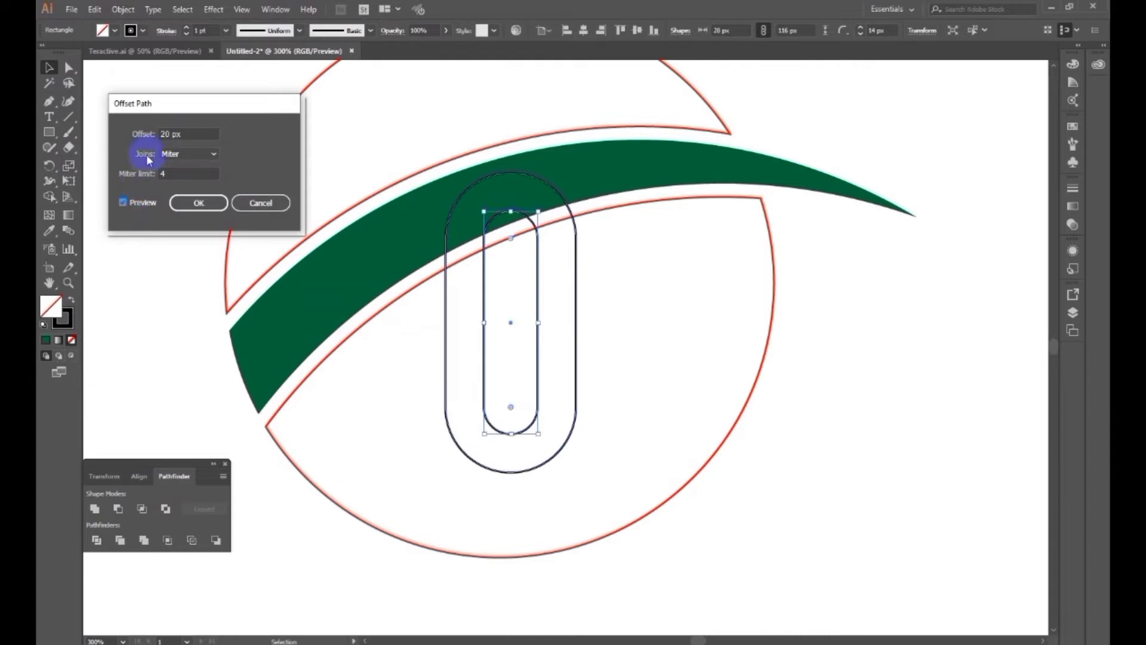
double_click(184, 134)
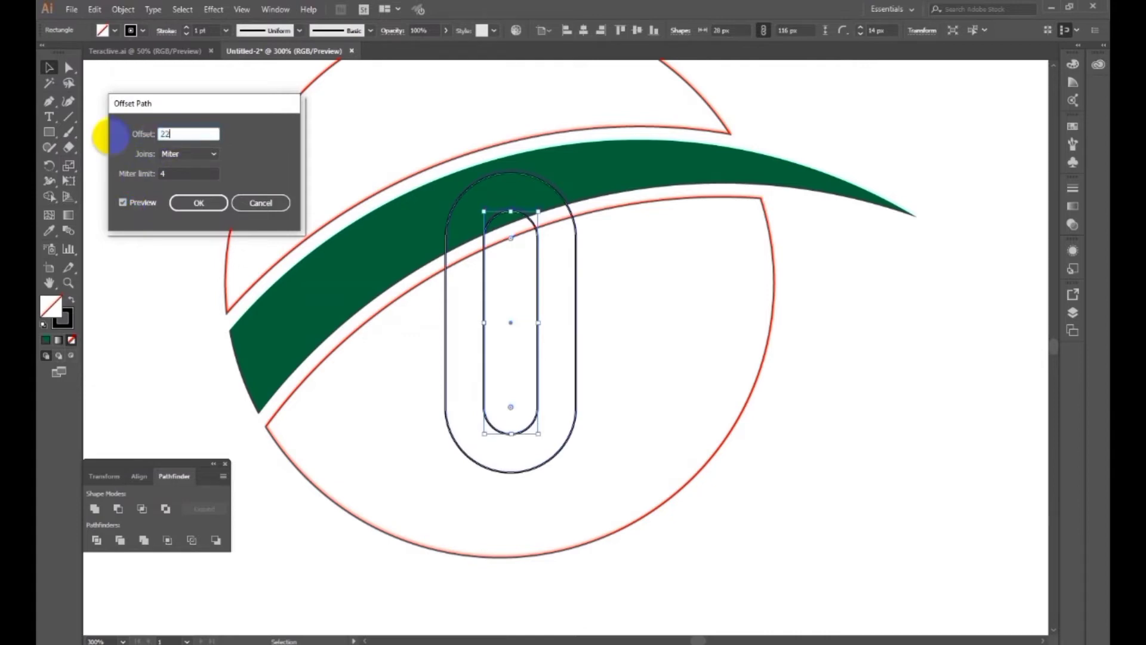
key("Return")
left_click(670, 333)
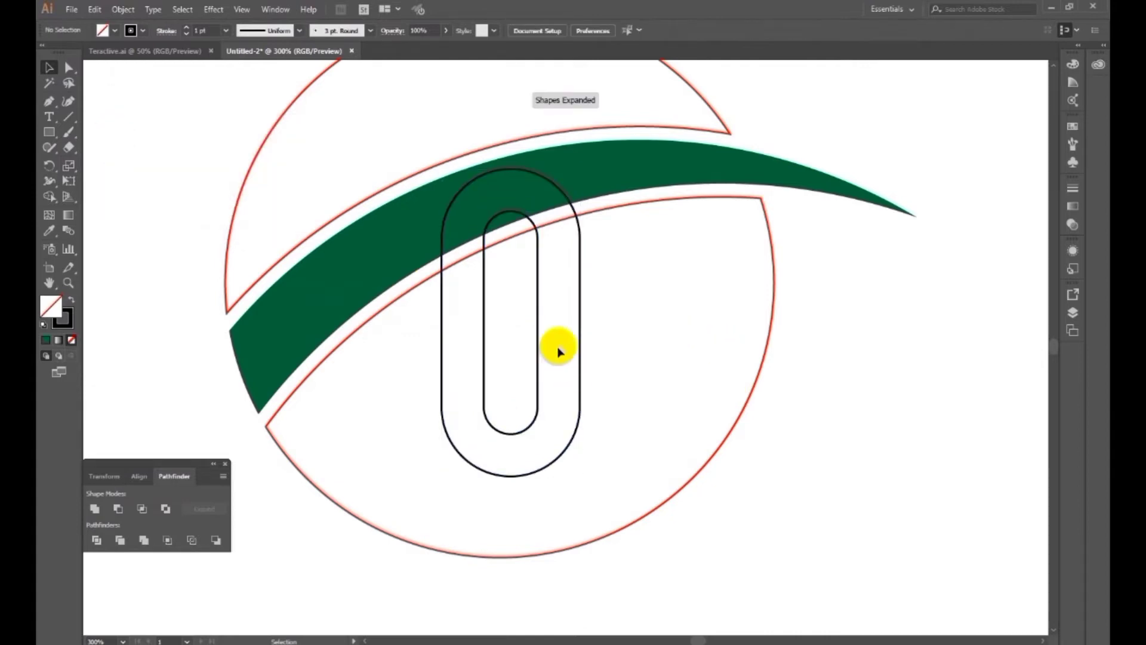
Move the inner pill against the outer pill's right side, widen it to 34 px, and nudge it slightly up and left.
left_click_drag(536, 350, 579, 357)
left_click_drag(526, 323, 513, 326)
key("Up")
key("Up")
key("Up")
key("Left")
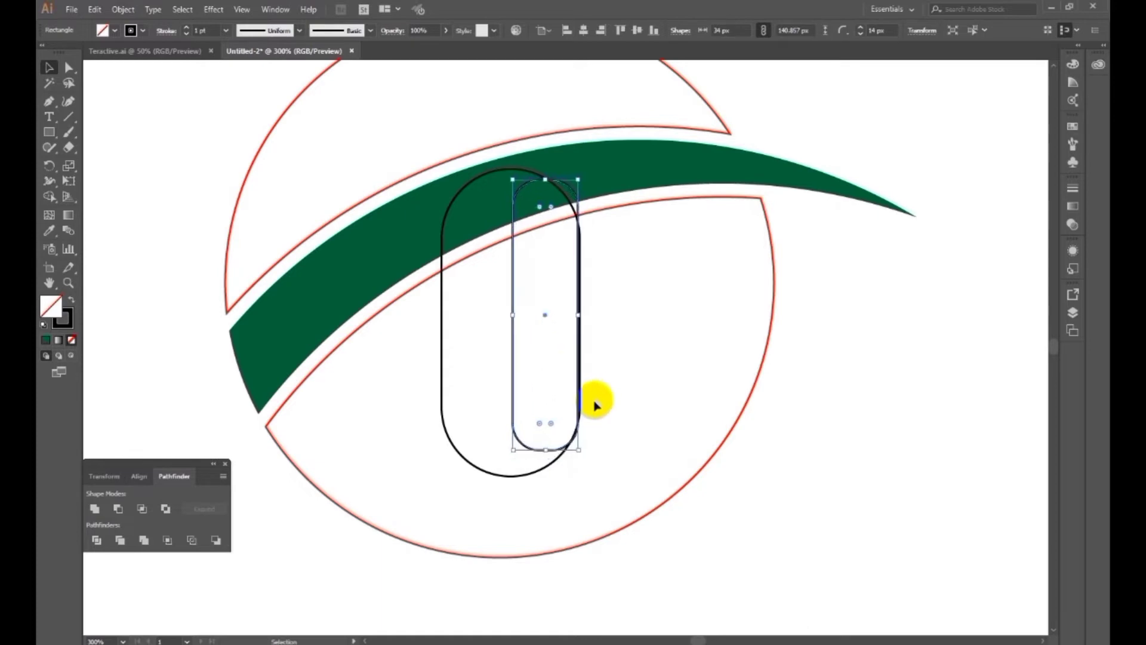
Select both pills together and shift them a little to the right and slightly up within the circle.
left_click(606, 392)
left_click(572, 386, "ctrl+alt")
left_click_drag(552, 389, 567, 395)
left_click_drag(610, 327, 522, 376)
key("Right")
key("Right")
key("Right")
key("Right")
key("Right")
key("Right")
key("Right")
key("Right")
key("Up")
key("Up")
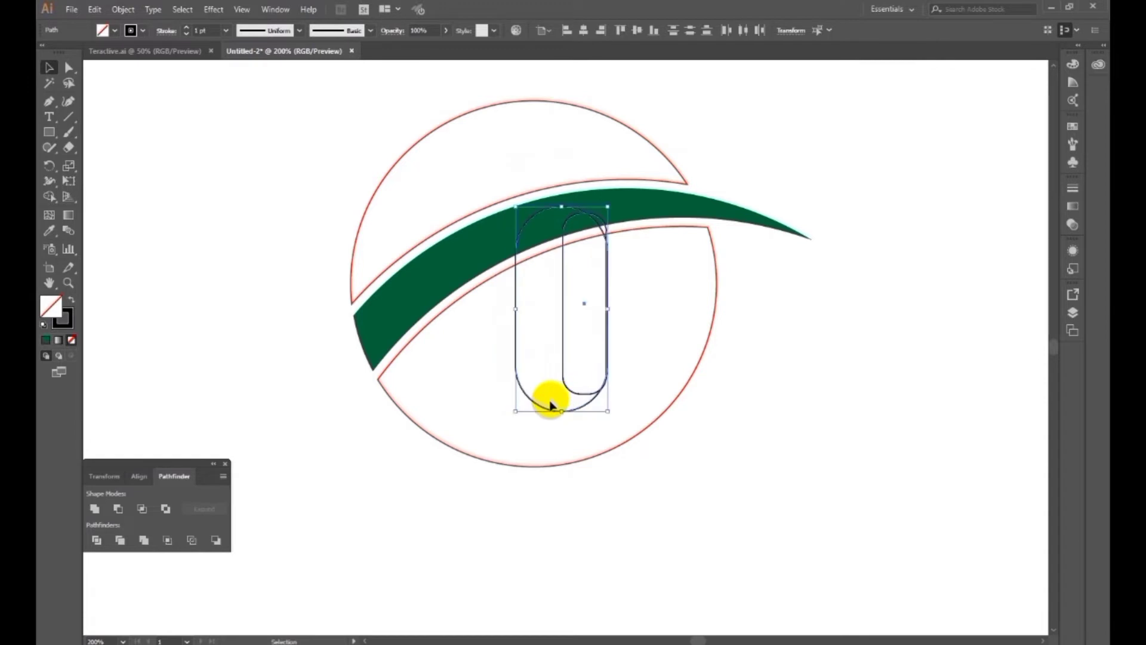
key("Right")
key("Right")
key("Right")
key("Right")
key("Right")
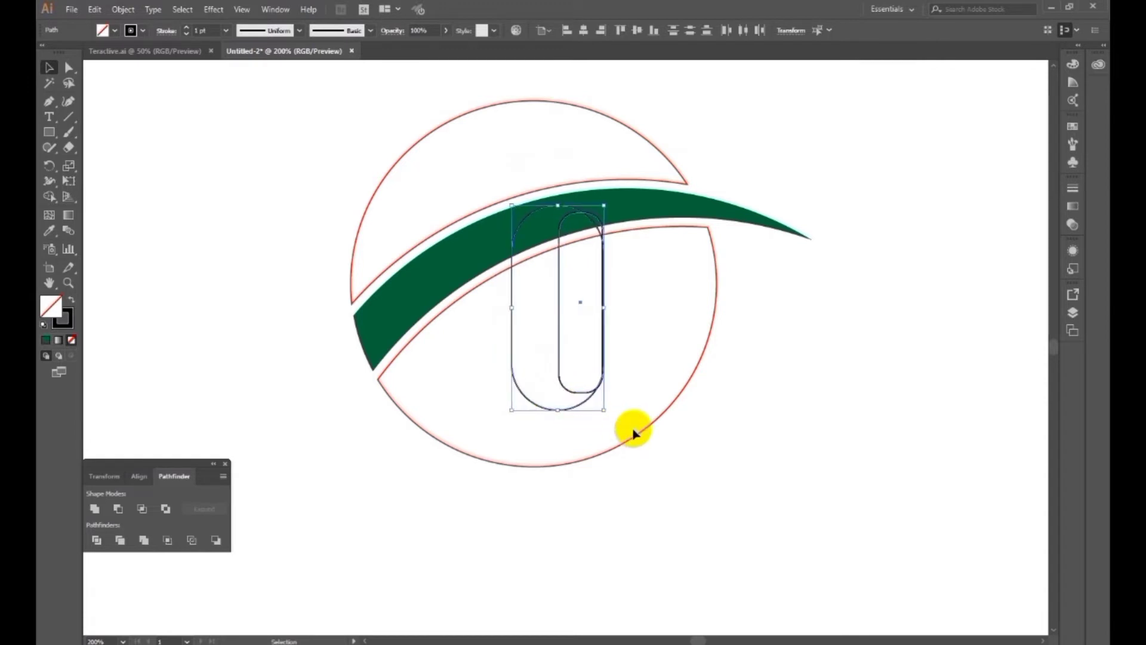
key("Right")
key("Right")
left_click(649, 451)
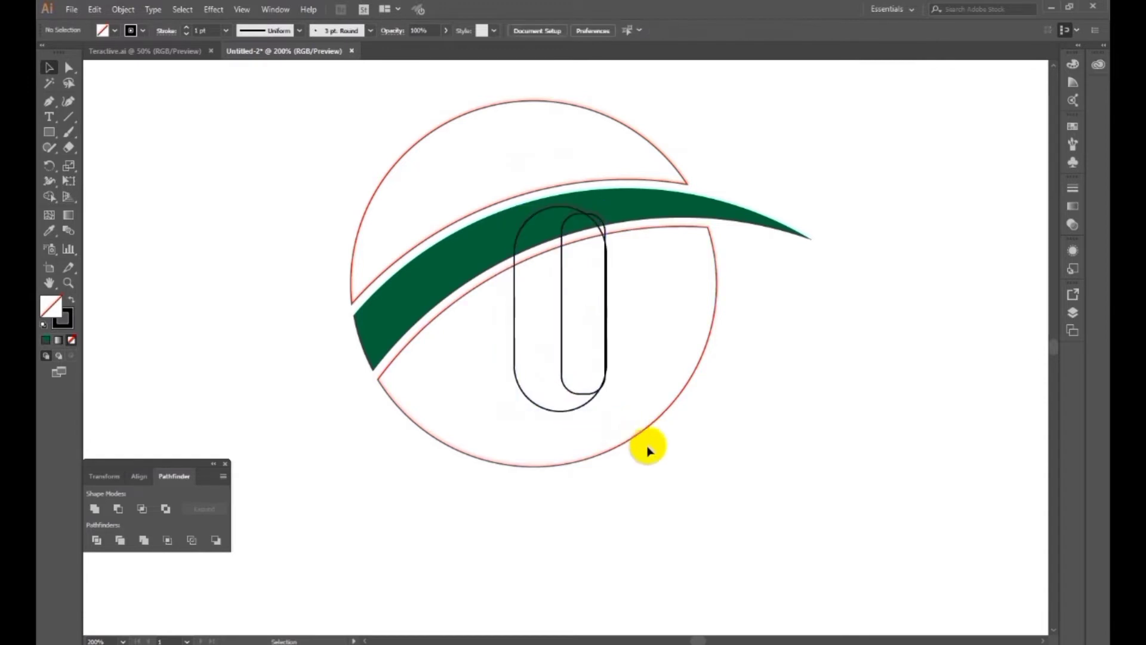
Round the narrow inner pill's corners to the maximum so that both ends are full semicircles.
left_click(583, 391)
left_click_drag(579, 376, 621, 319)
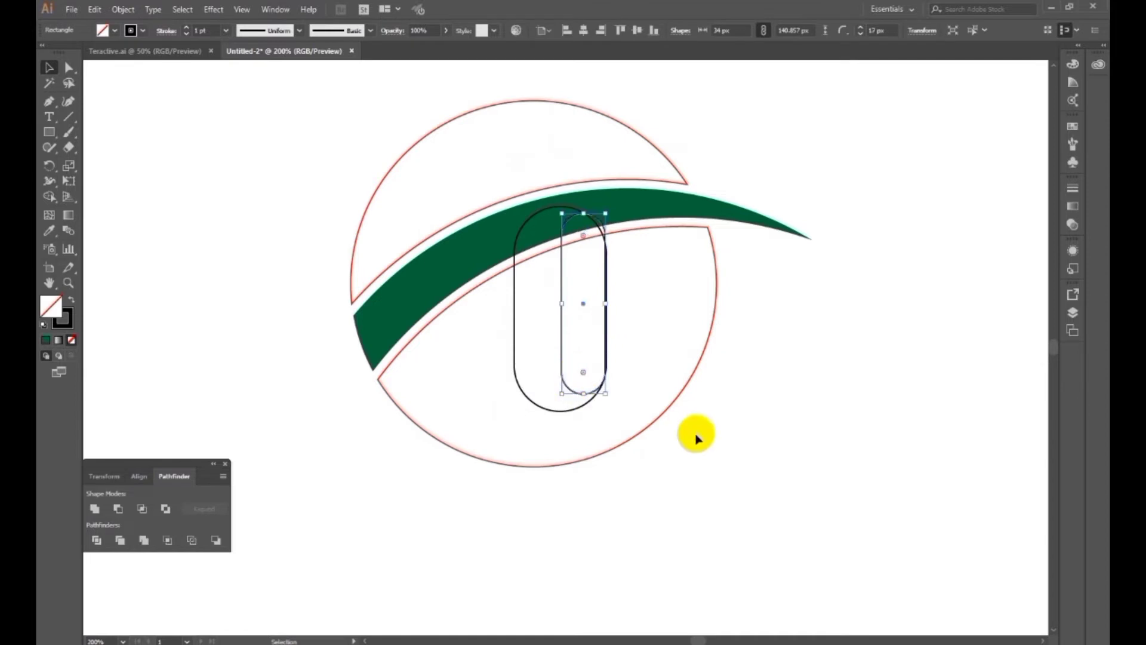
left_click(691, 436)
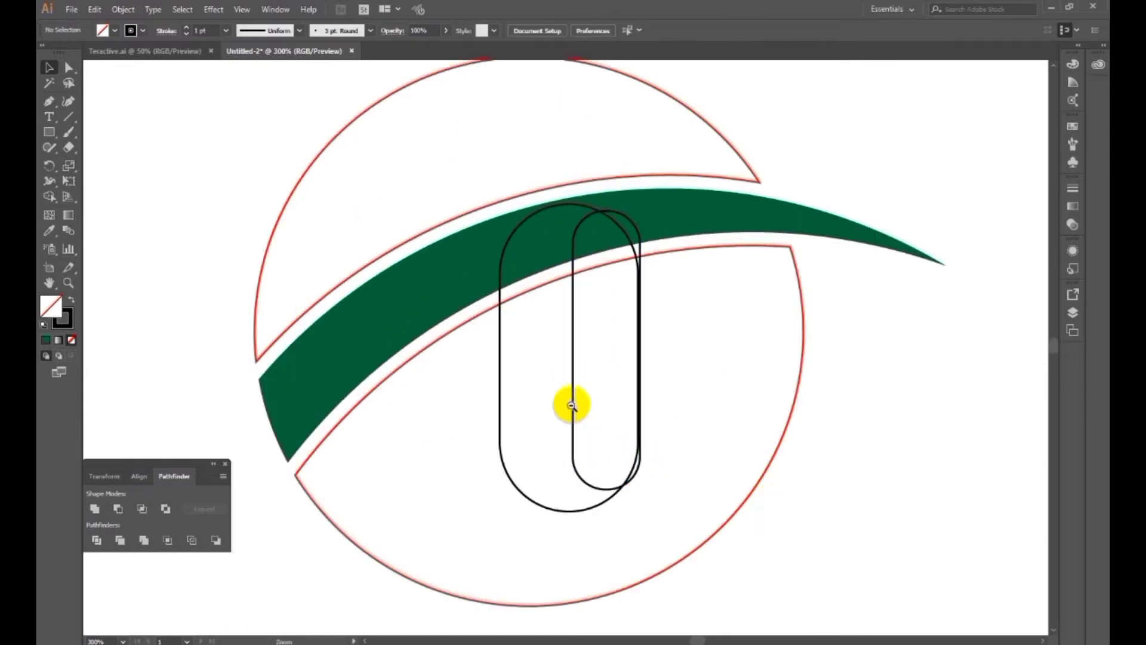
Select both pills again and nudge them slightly to the left.
key("ctrl+minus")
left_click_drag(572, 403, 586, 389)
left_click_drag(661, 353, 635, 392)
key("Left")
key("Left")
key("Left")
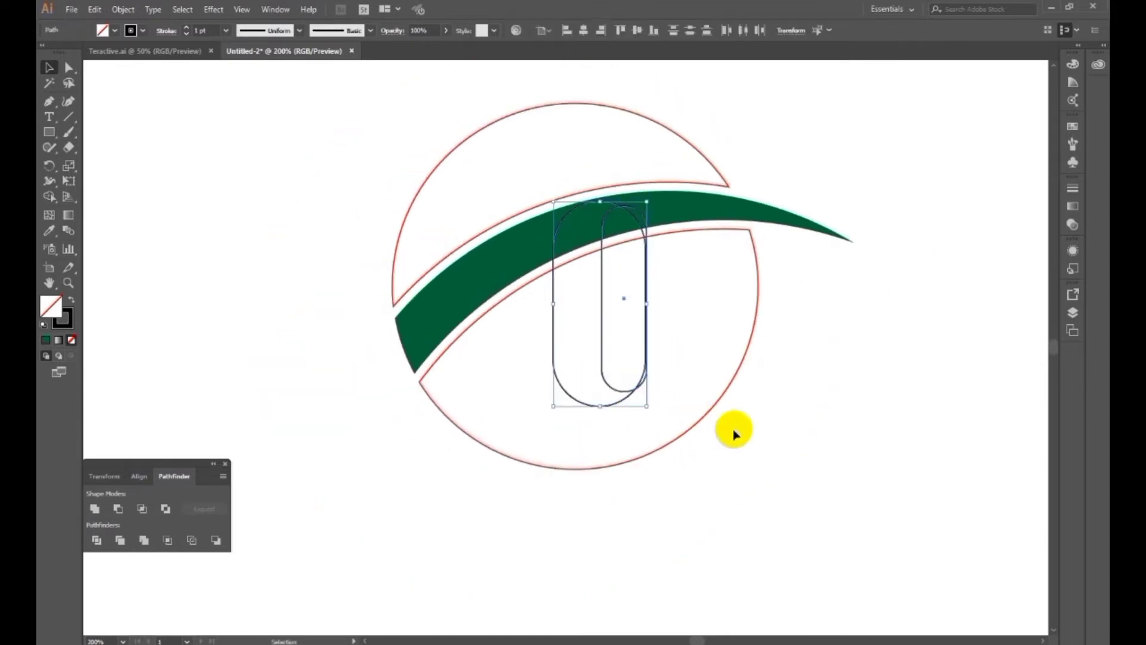
left_click(734, 431)
With both pills and the crescent selected, use Shape Builder with a green fill to merge the outer pill's left part into the crescent.
left_click_drag(674, 328, 561, 380)
left_click(500, 251, "shift")
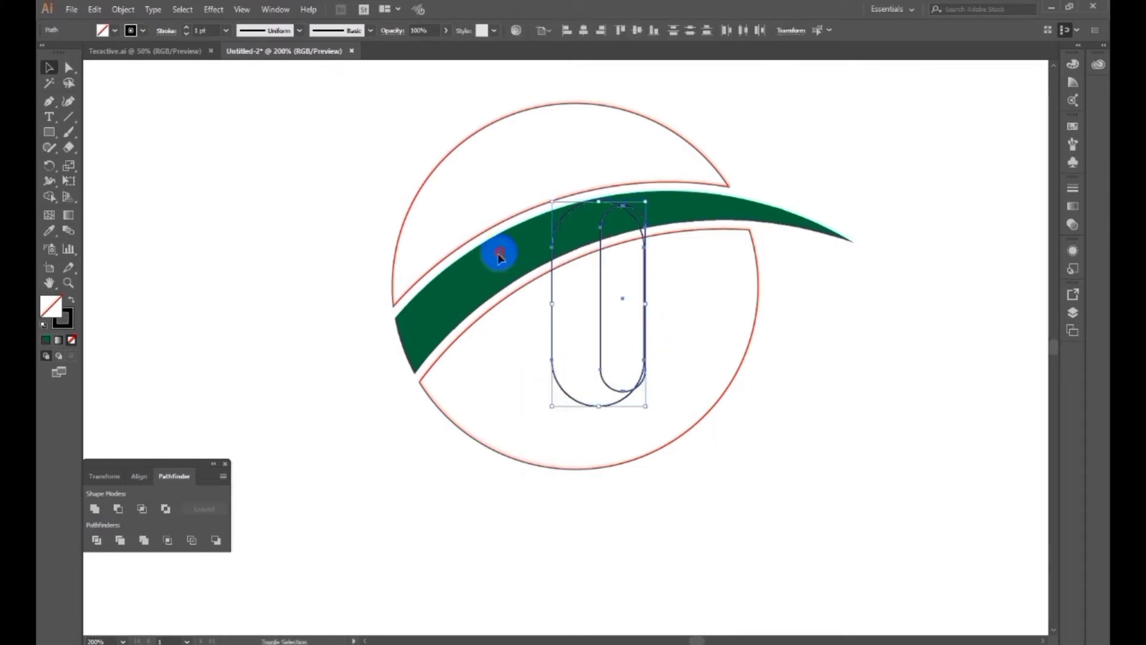
left_click(49, 196)
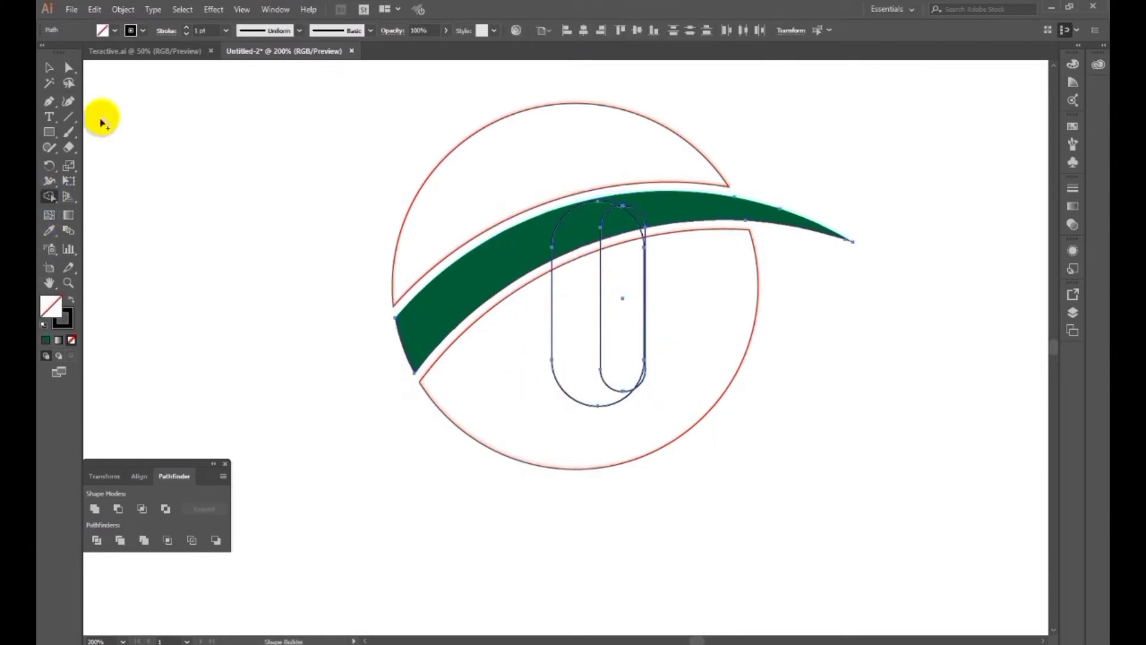
left_click(115, 30)
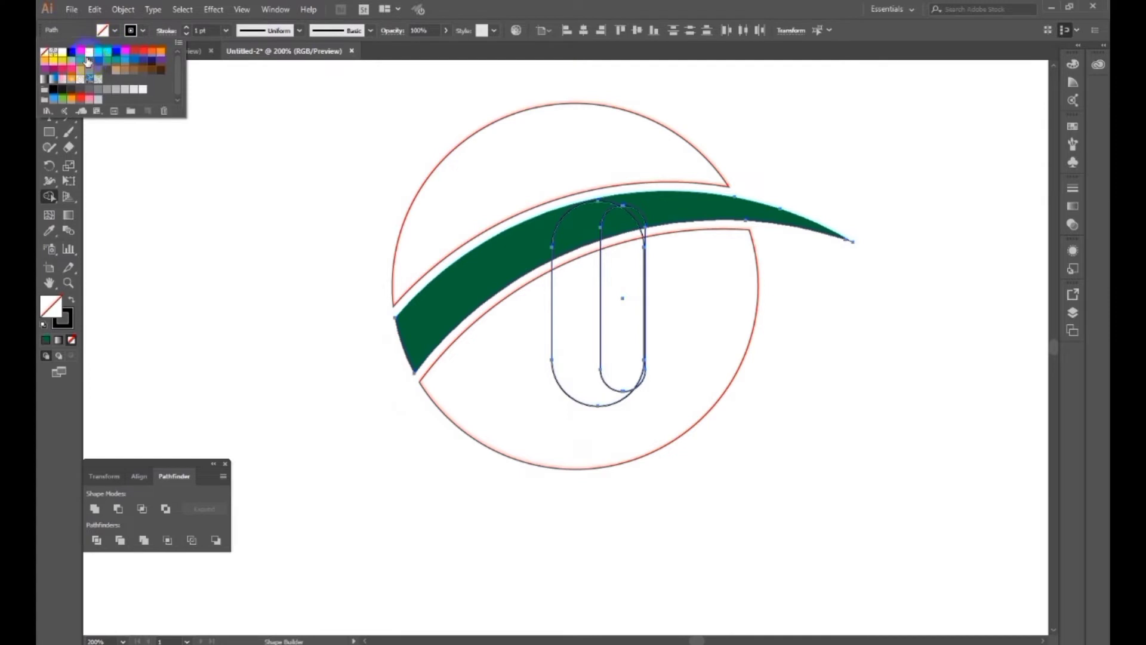
left_click(88, 61)
mouse_move(583, 332)
left_mouse_down()
mouse_move(573, 228)
mouse_move(561, 254)
mouse_move(671, 204)
mouse_move(654, 218)
mouse_move(556, 233)
left_mouse_up()
left_click(49, 68)
left_click(250, 256)
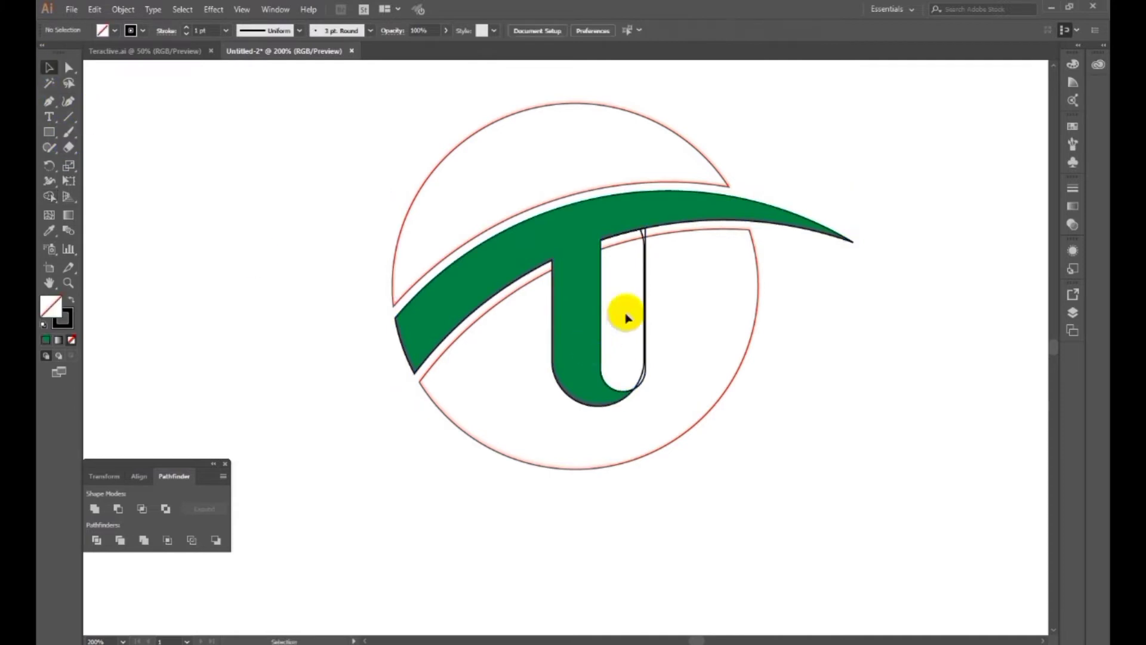
Delete the leftover pill outlines beside the green stem and remove the stroke from the merged T shape.
left_click(644, 323)
key("Delete")
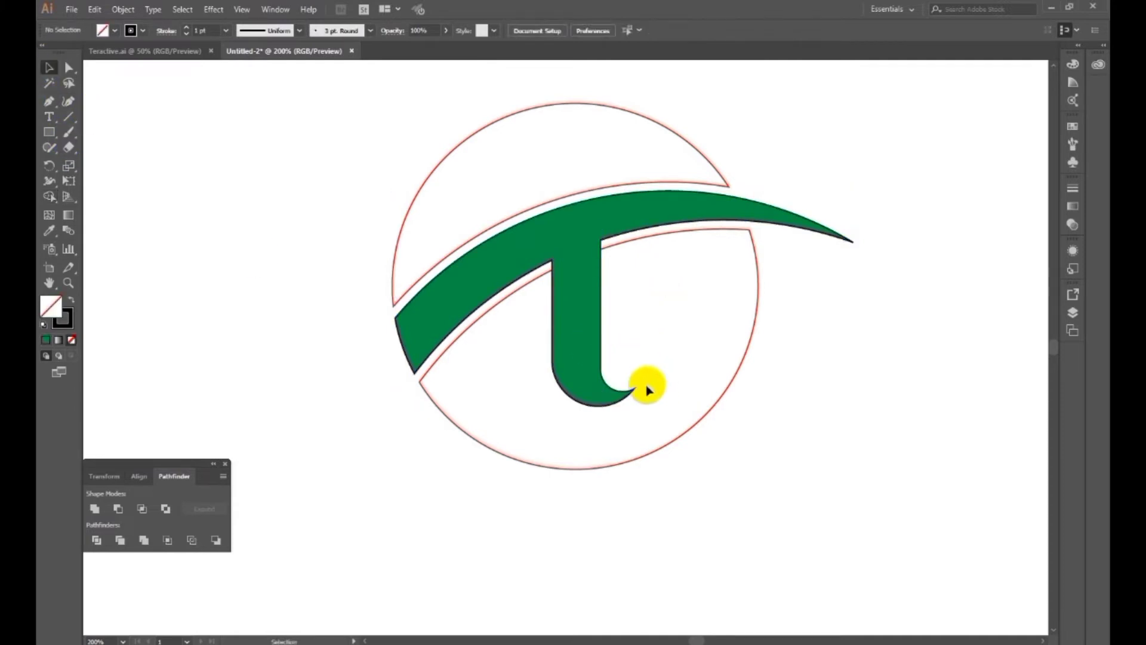
left_click(558, 321)
left_click(142, 30)
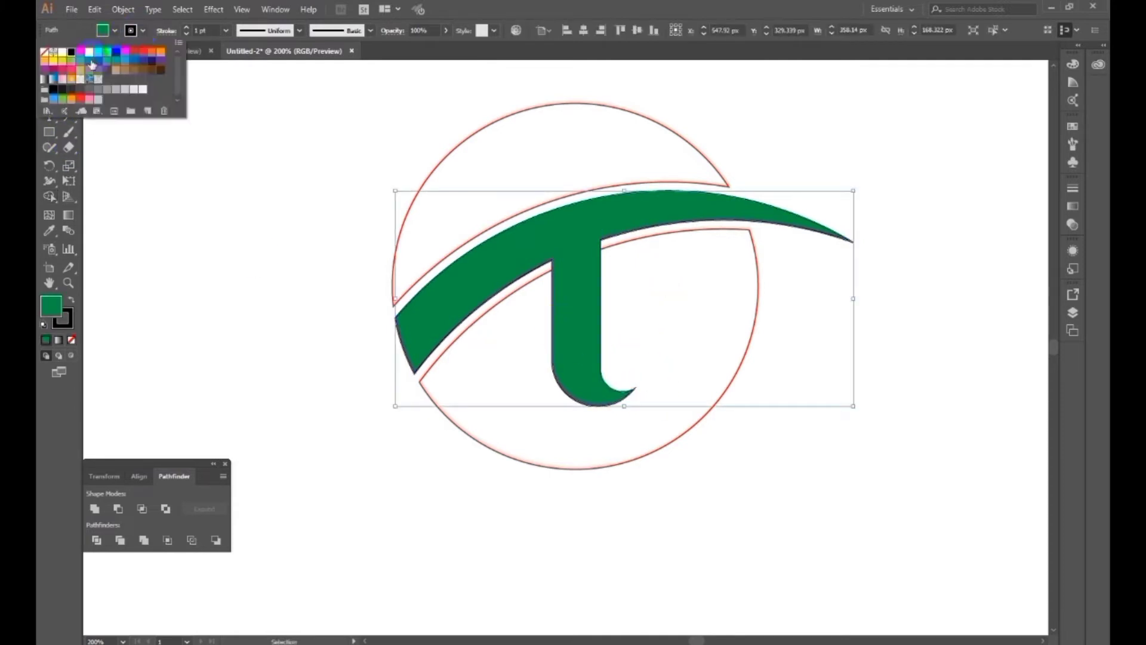
left_click(48, 53)
left_click(321, 318)
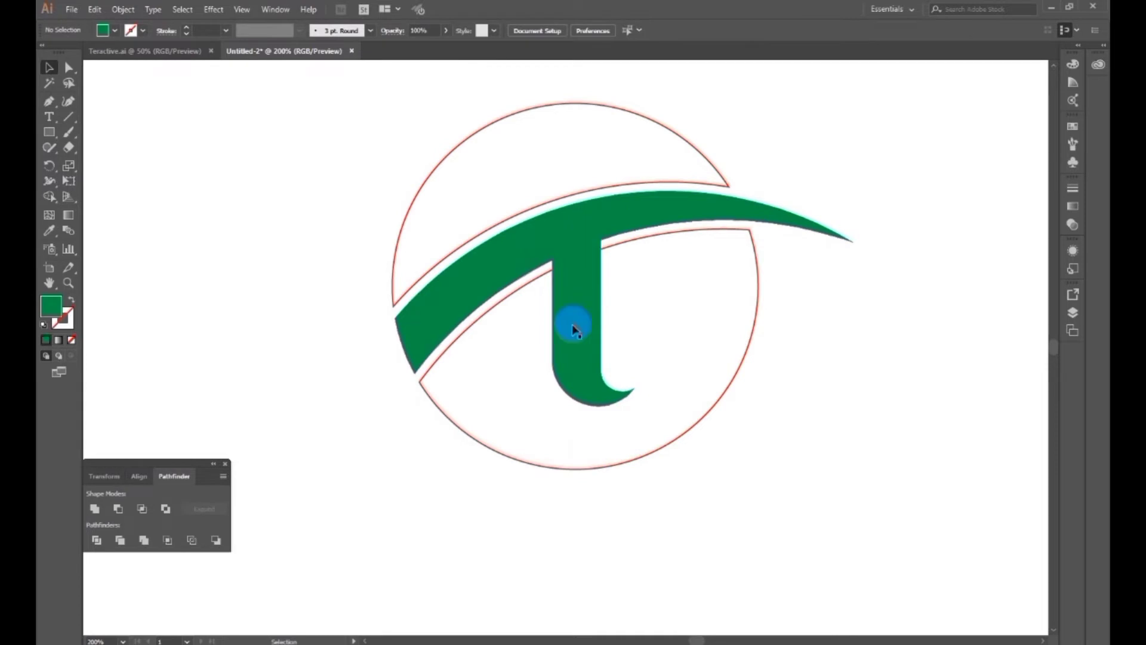
left_click(562, 400)
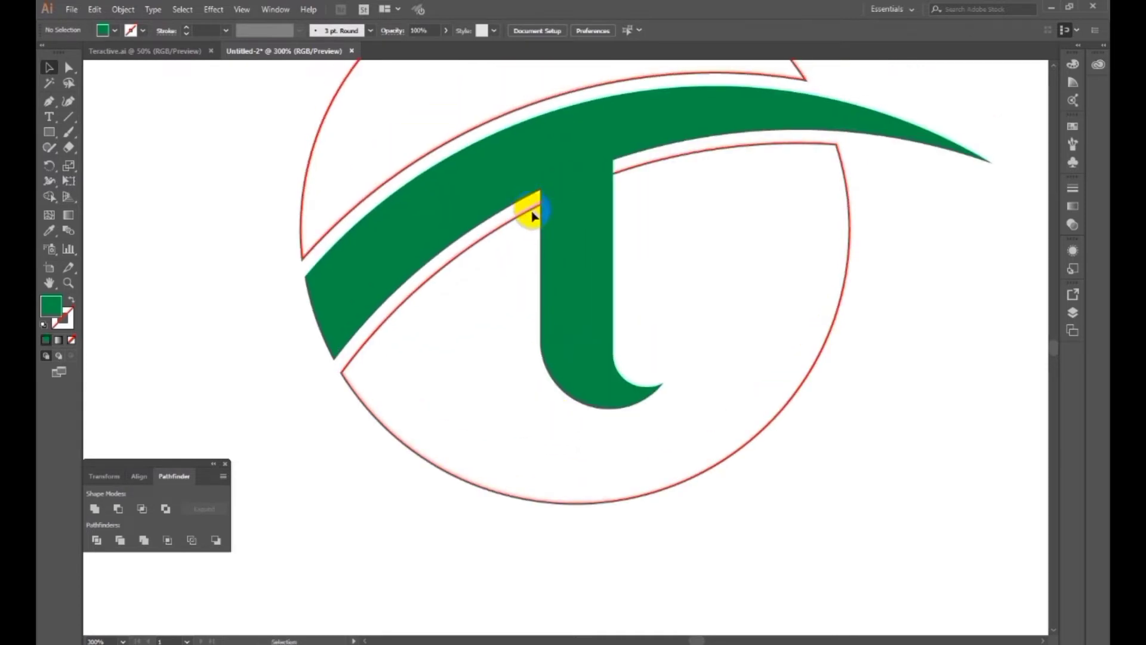
left_click(593, 317)
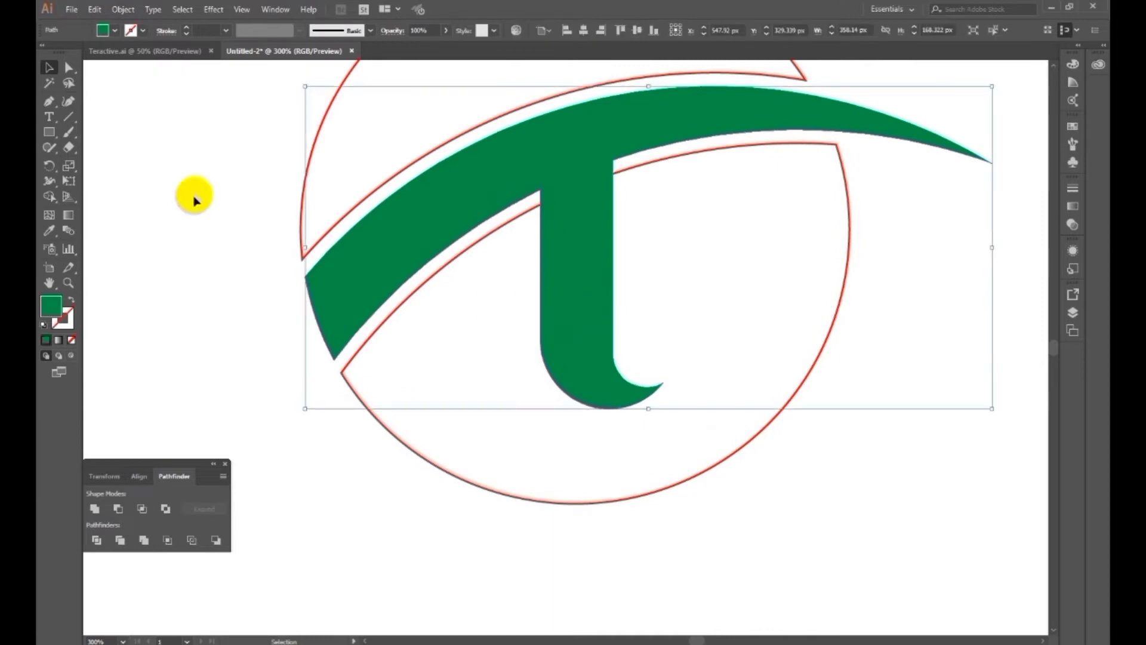
left_click(123, 9)
mouse_move(161, 287)
left_click(330, 335)
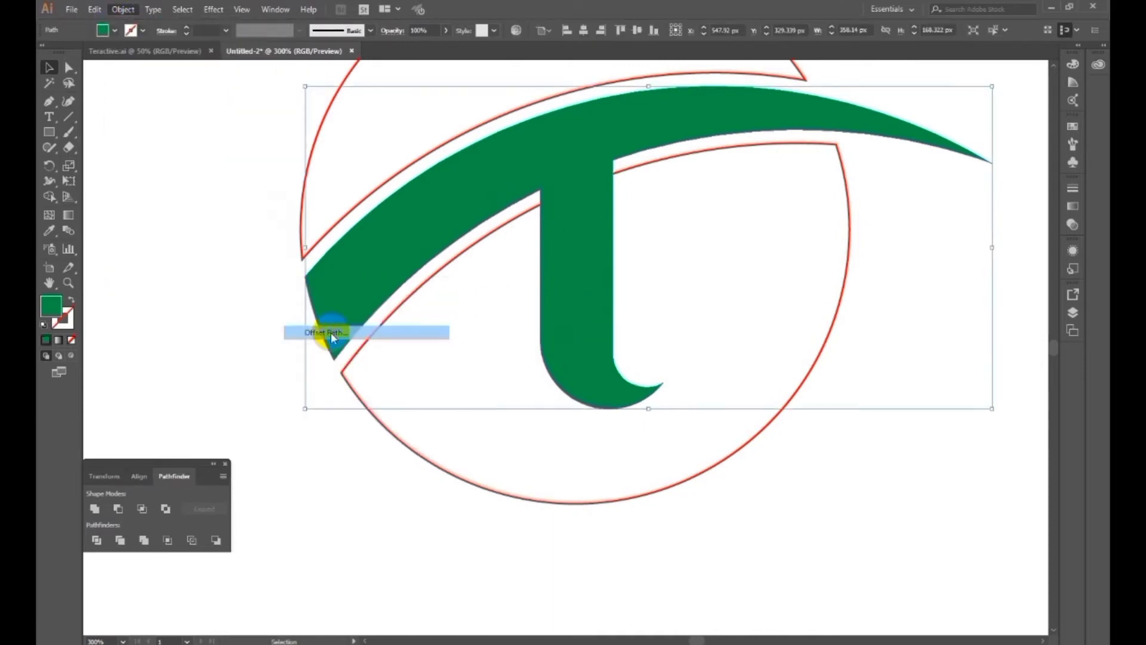
left_click(132, 203)
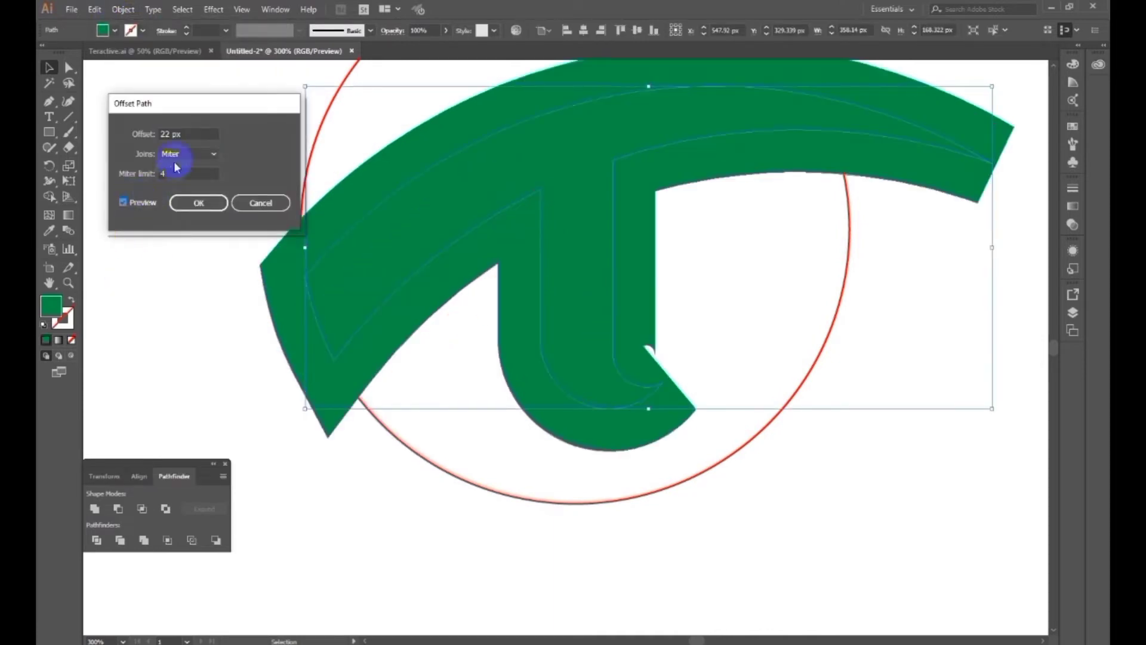
left_click_drag(182, 135, 52, 144)
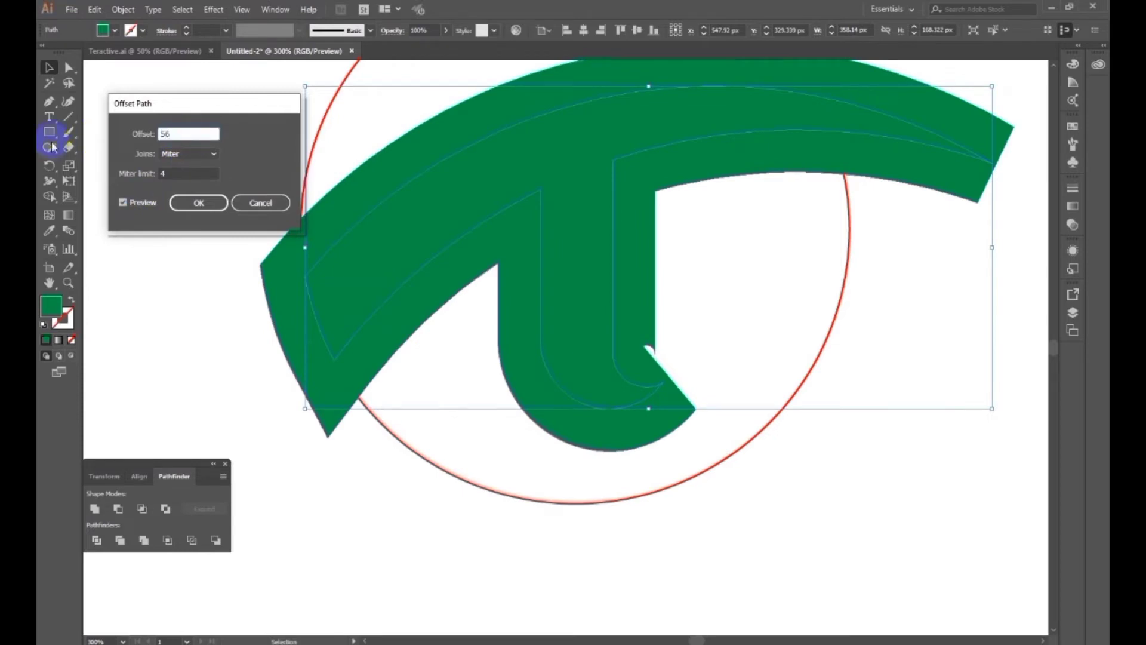
left_click(128, 203)
left_click(129, 205)
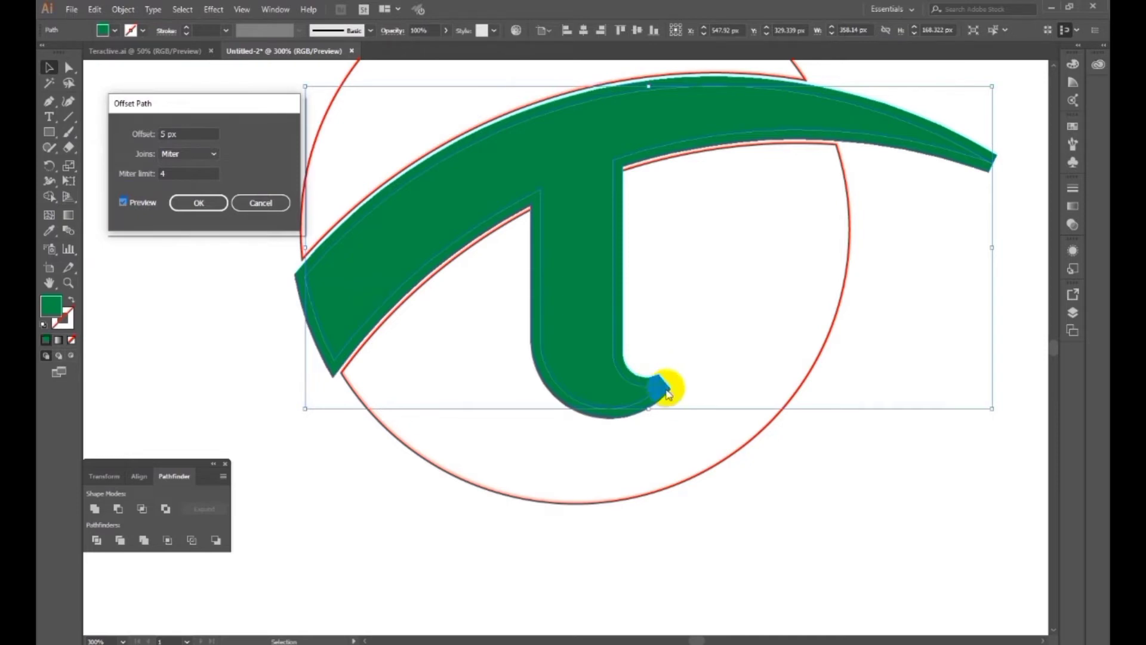
left_click(263, 202)
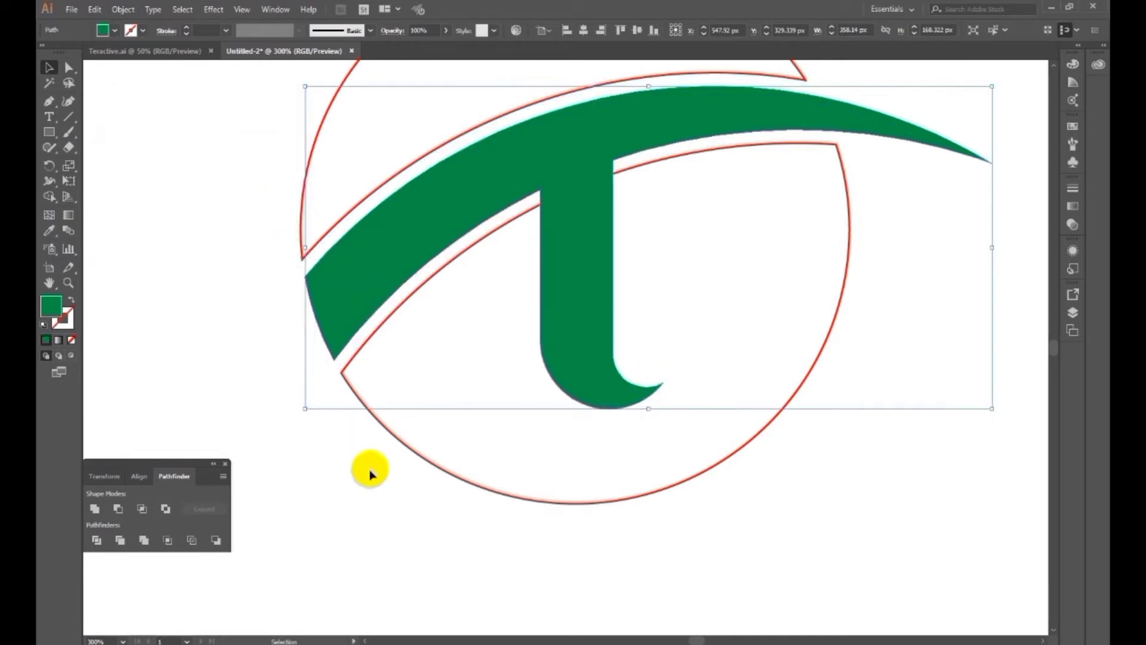
left_click(354, 465)
Start a Pen path just outside the T's hook tip, curve it along the hook's inner edge, and give it no fill and a black stroke.
left_click_drag(599, 350, 584, 376)
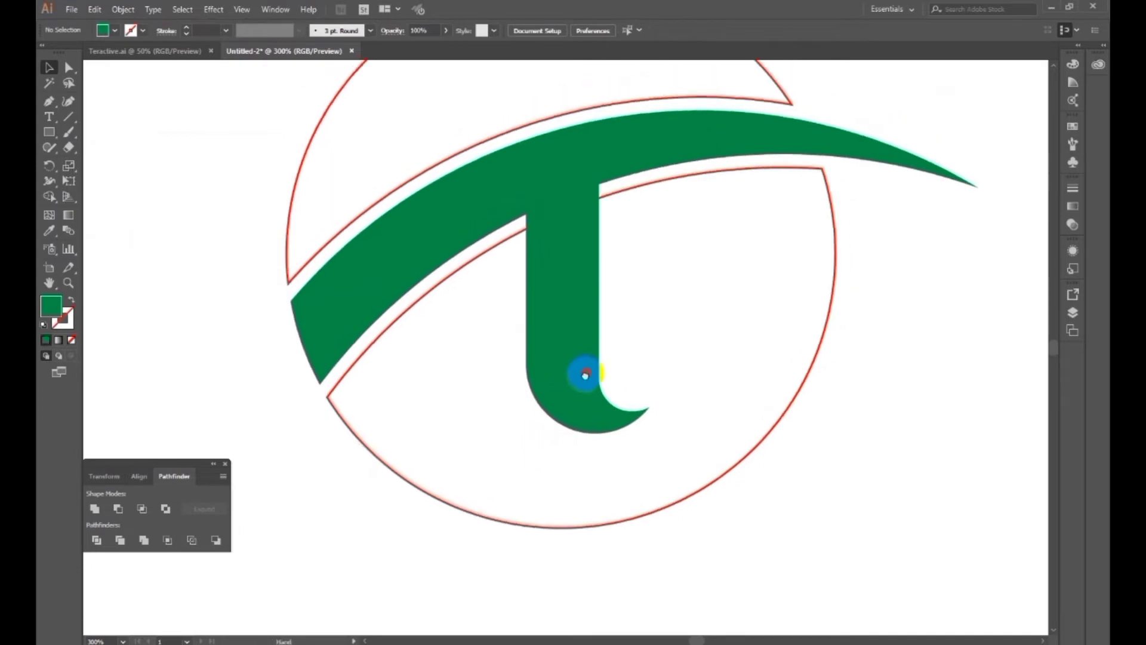
left_click(591, 371)
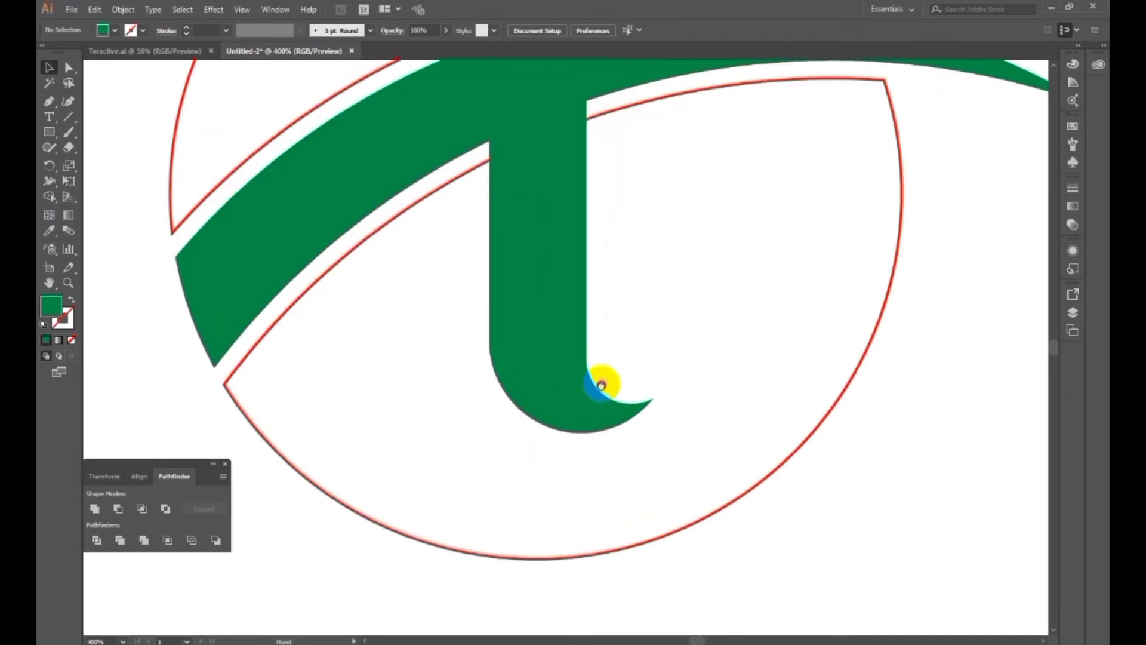
left_click(49, 102)
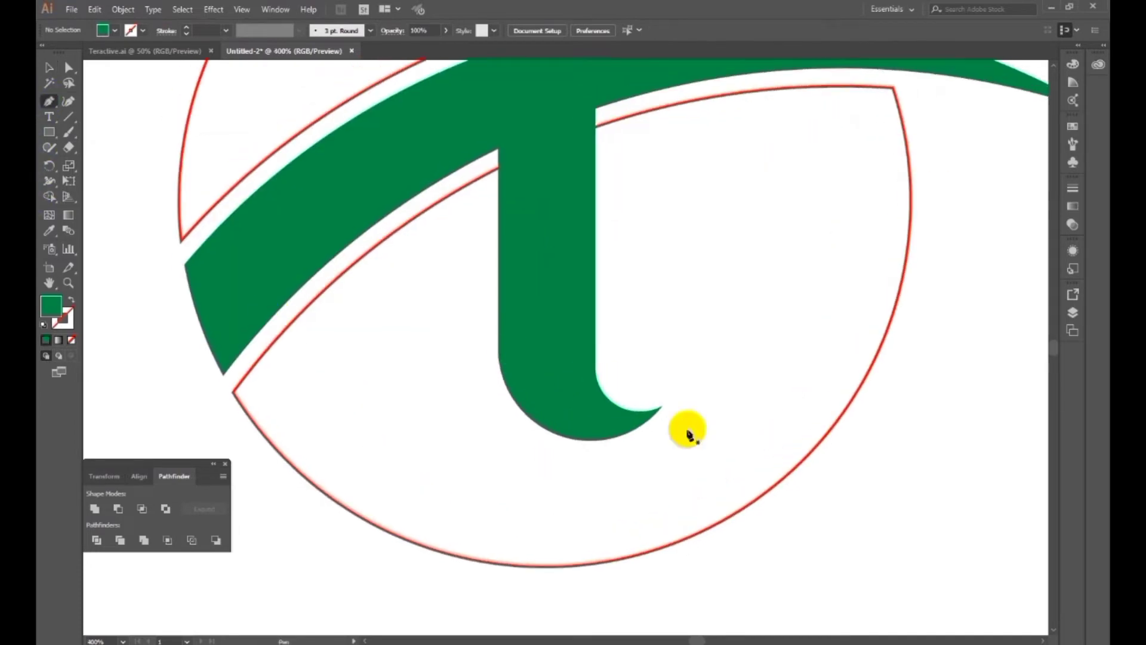
left_click(681, 388)
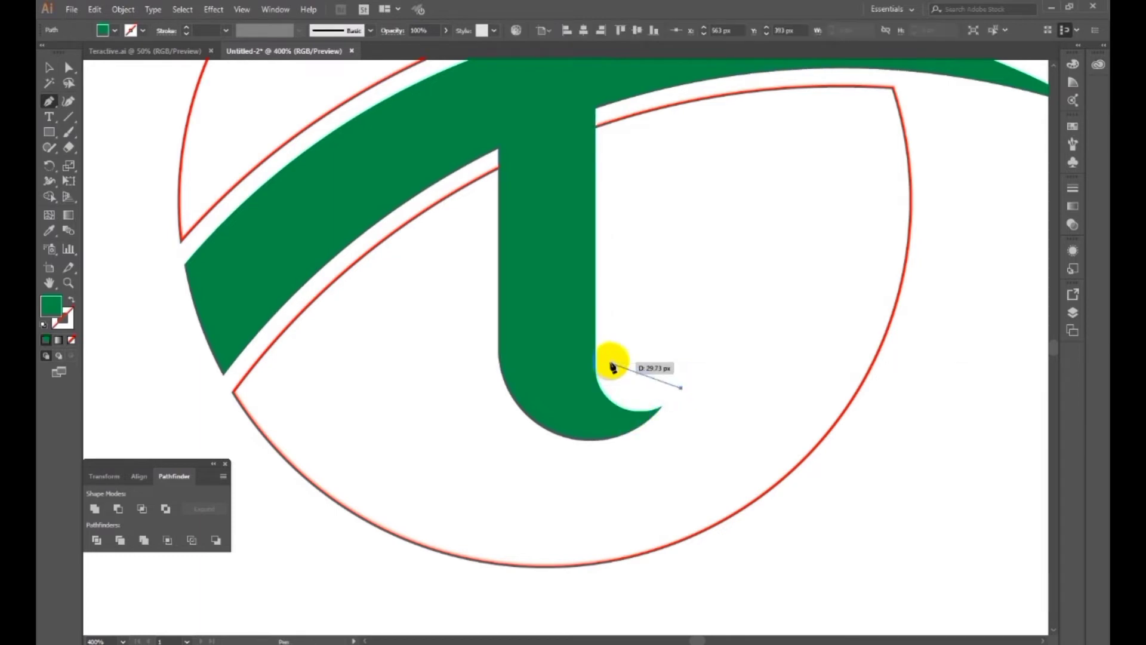
left_click_drag(610, 360, 606, 291)
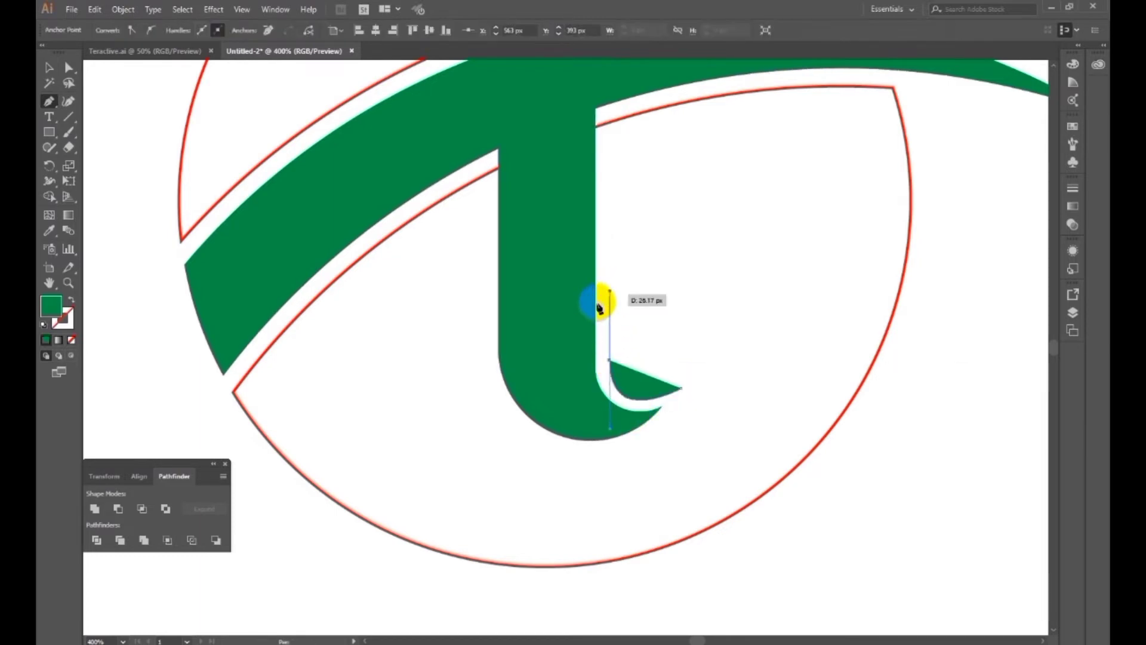
left_click(45, 326)
left_click(69, 340)
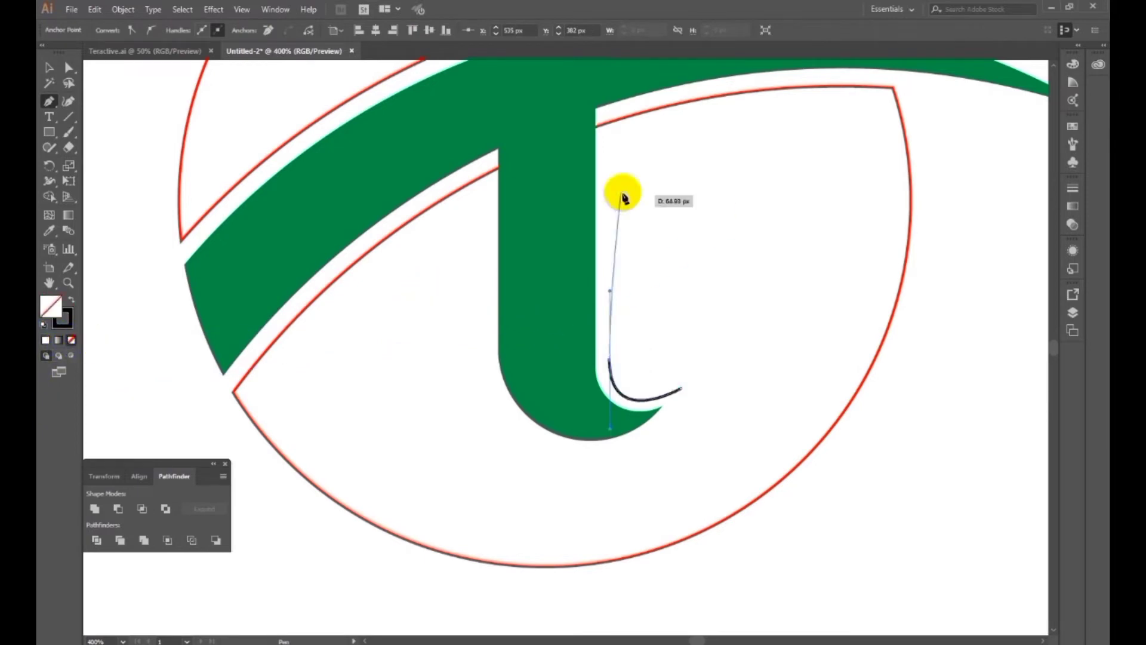
Continue the path up beside the stem, across its top and down the other side, and close it with a curve at the hook tip.
left_click(610, 112)
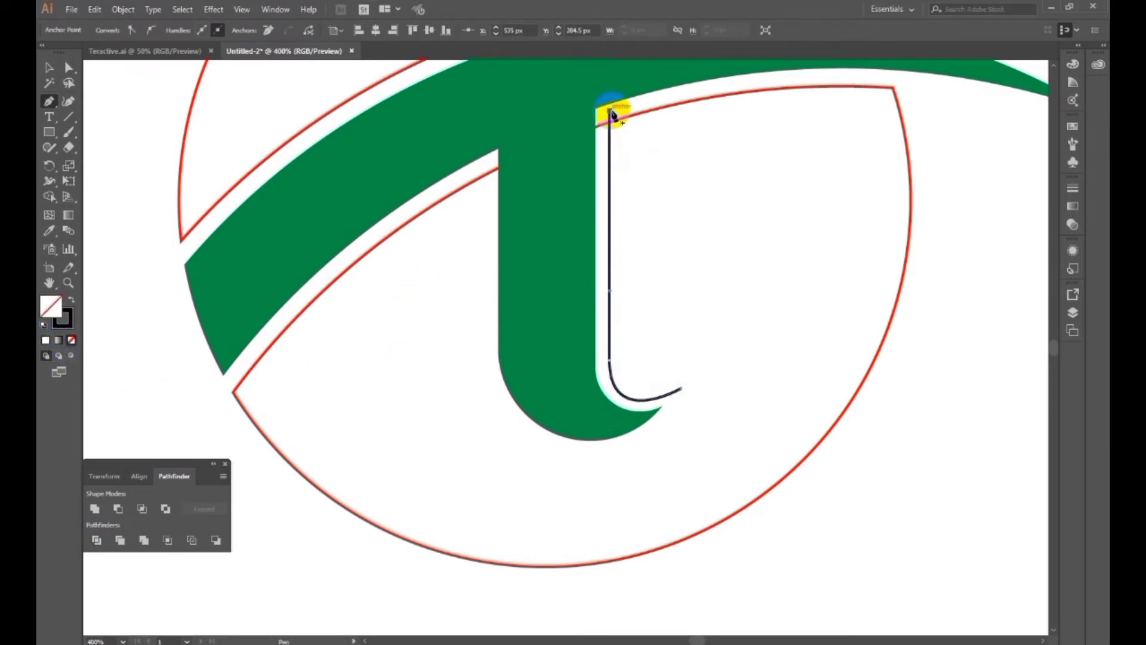
left_click(479, 163)
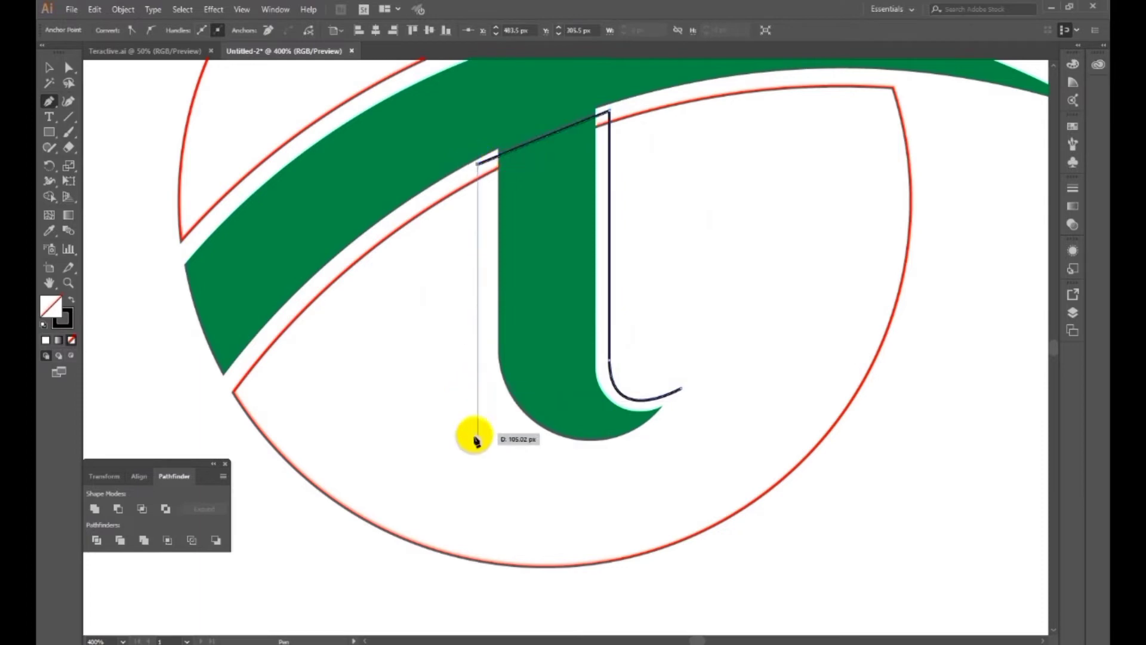
left_click(499, 493, "shift")
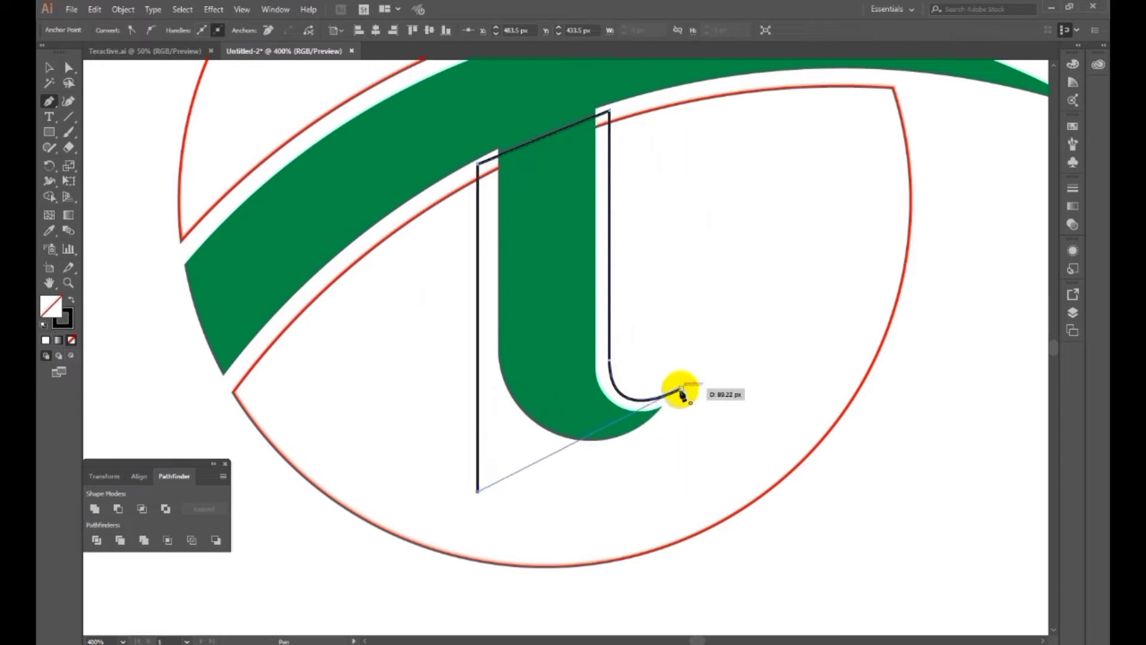
left_click_drag(681, 391, 691, 312)
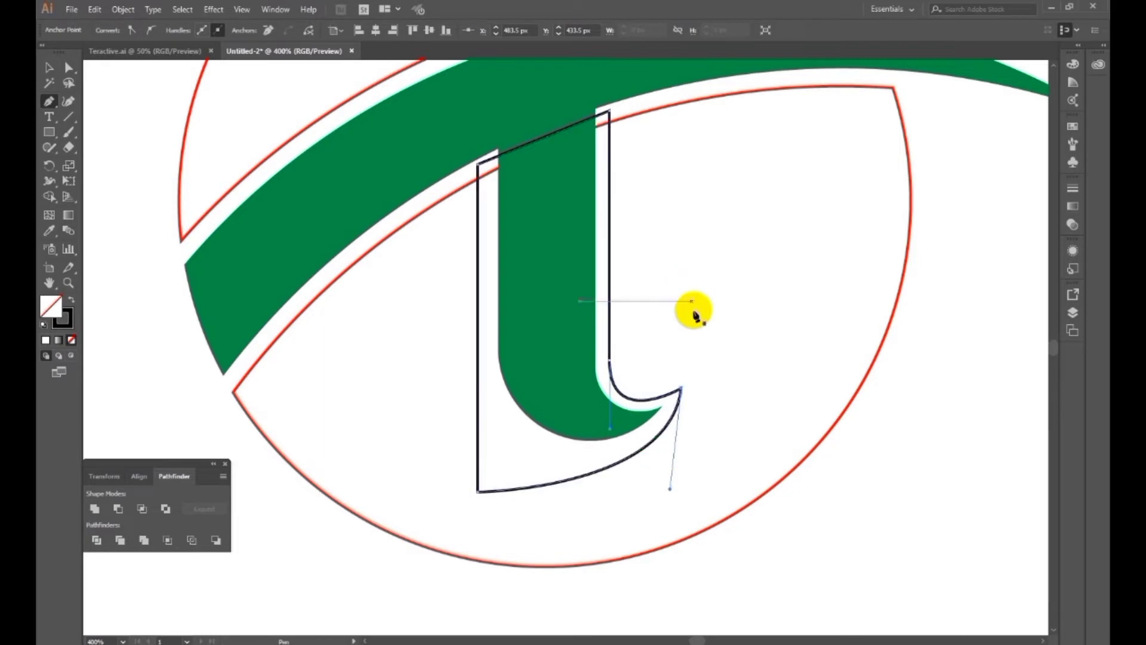
Move the pen outline's hook-tip anchor slightly closer to the green hook with Direct Selection, and nudge it up and right.
key("a")
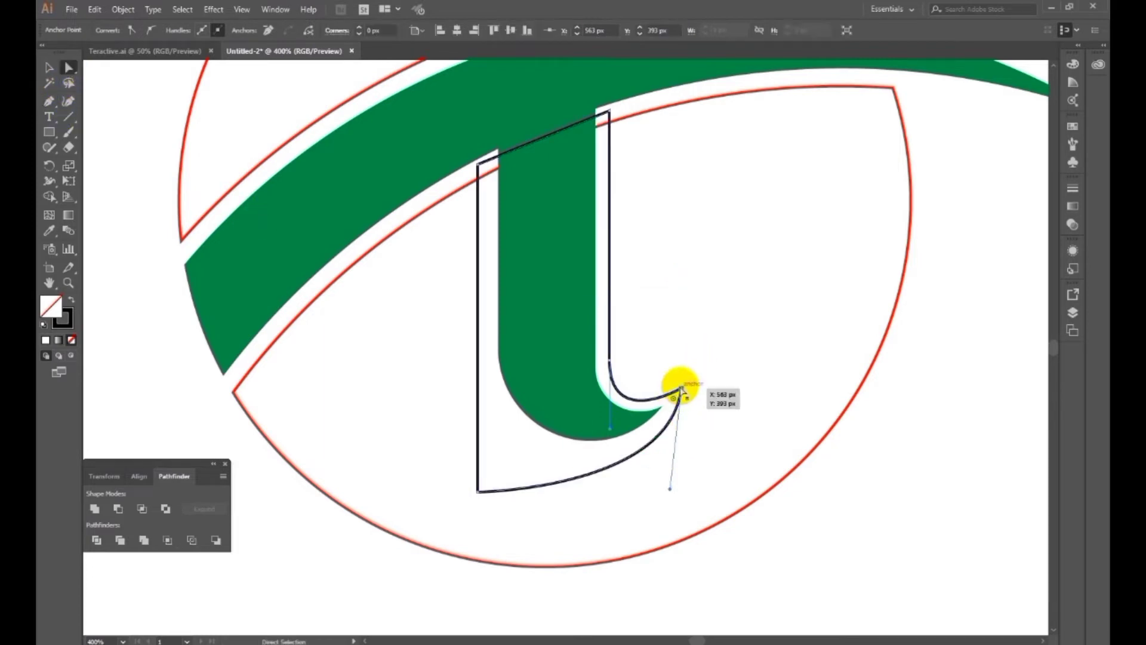
left_click_drag(682, 388, 677, 390)
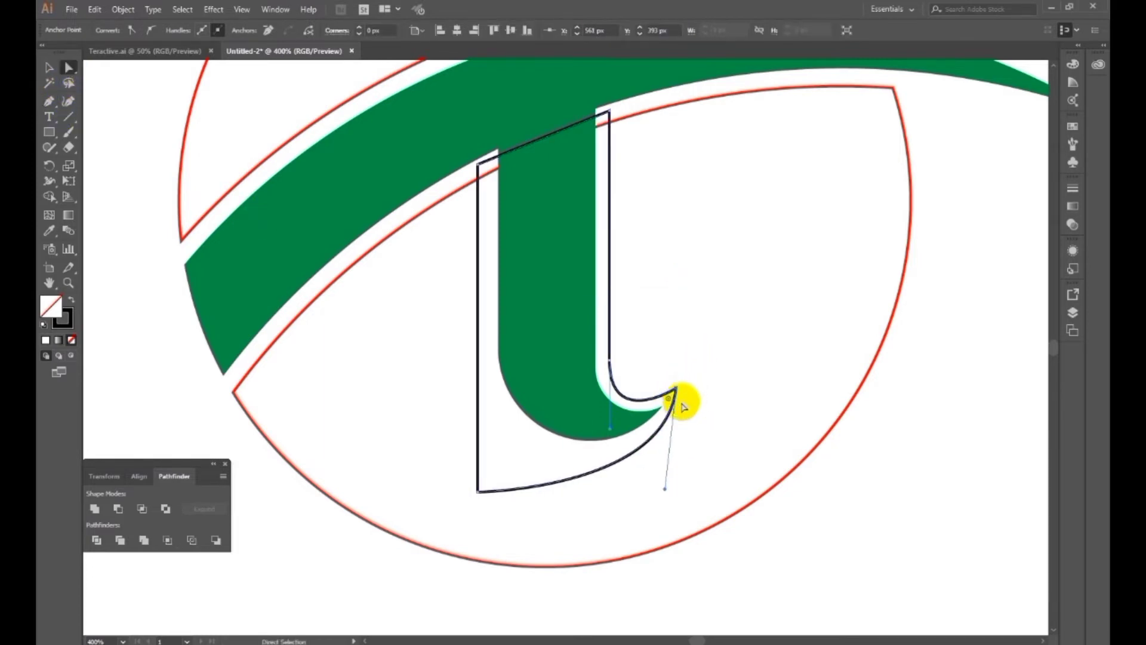
key("Up")
key("Right")
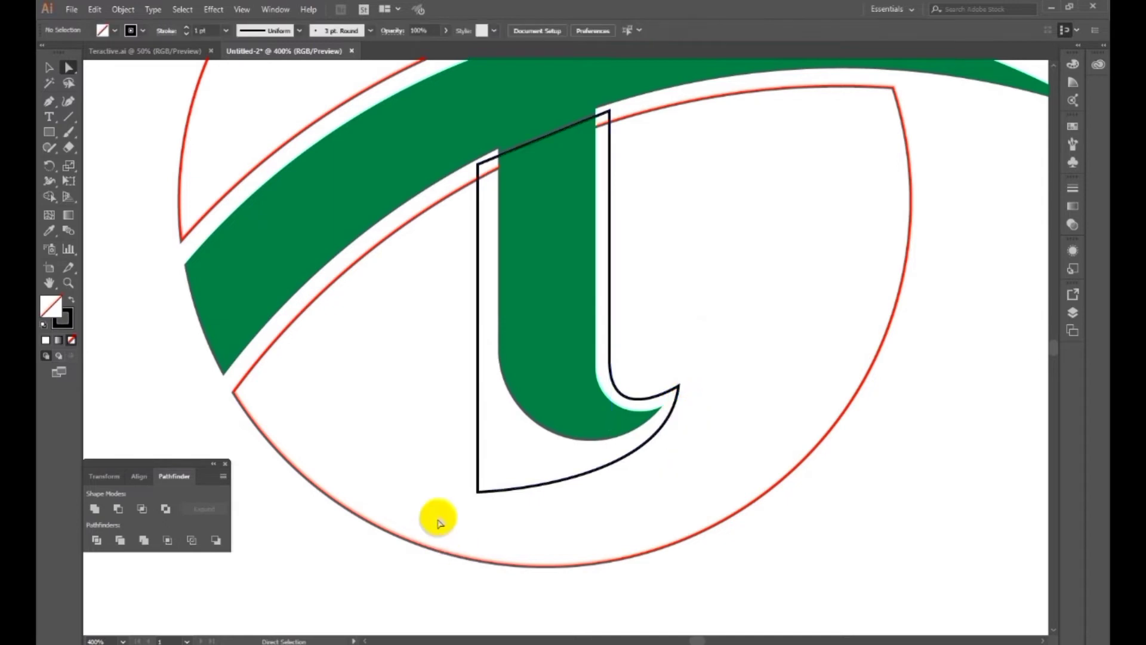
Round the lower-left corner of the black pen outline so it follows the underside of the T's hook.
left_click(479, 489)
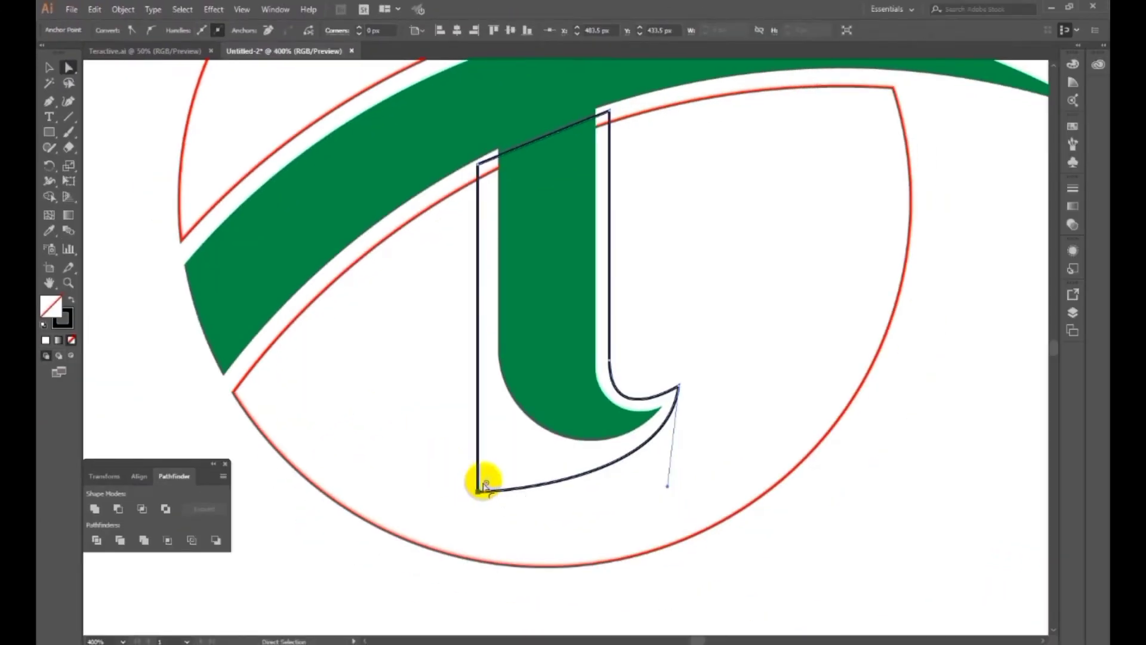
left_click_drag(486, 481, 618, 331)
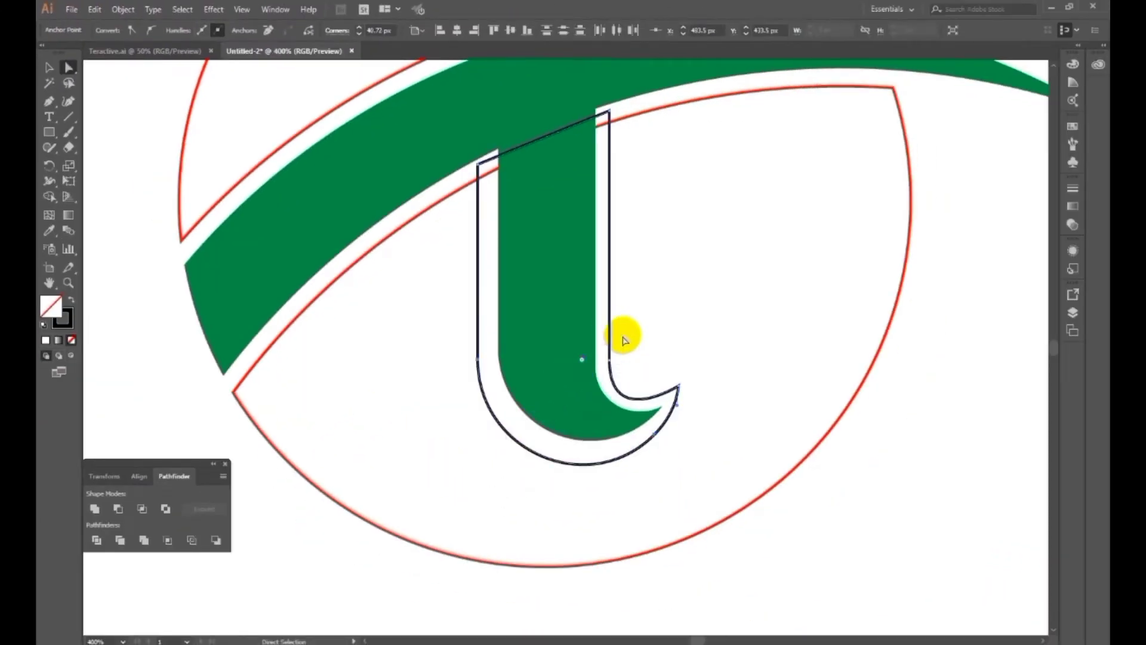
left_click(662, 323)
scroll(561, 411, "down", 2)
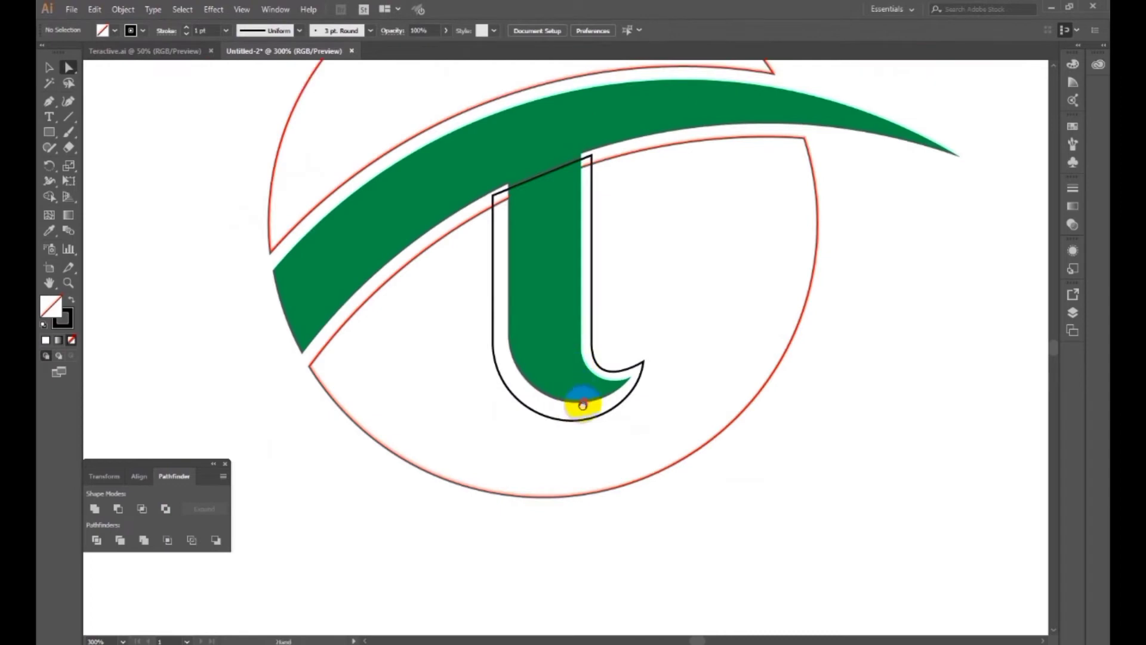
scroll(584, 397, "up", 1)
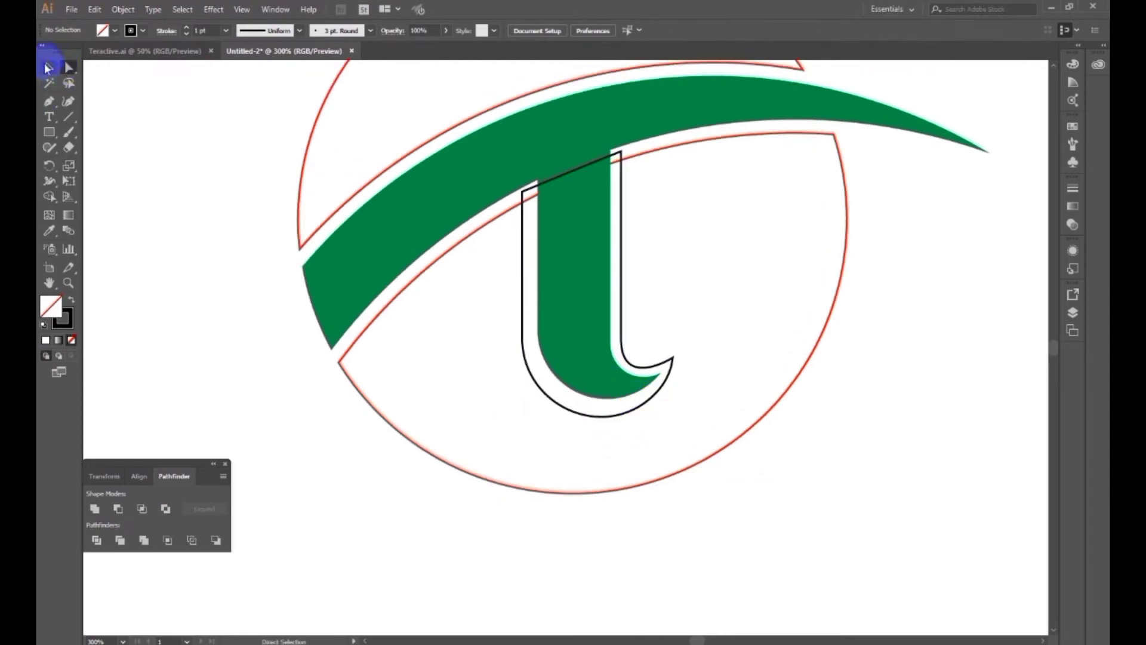
Select the two anchors on the black outline's left edge with Direct Selection and nudge them about 2 px right, towards the green stem.
left_click(48, 67)
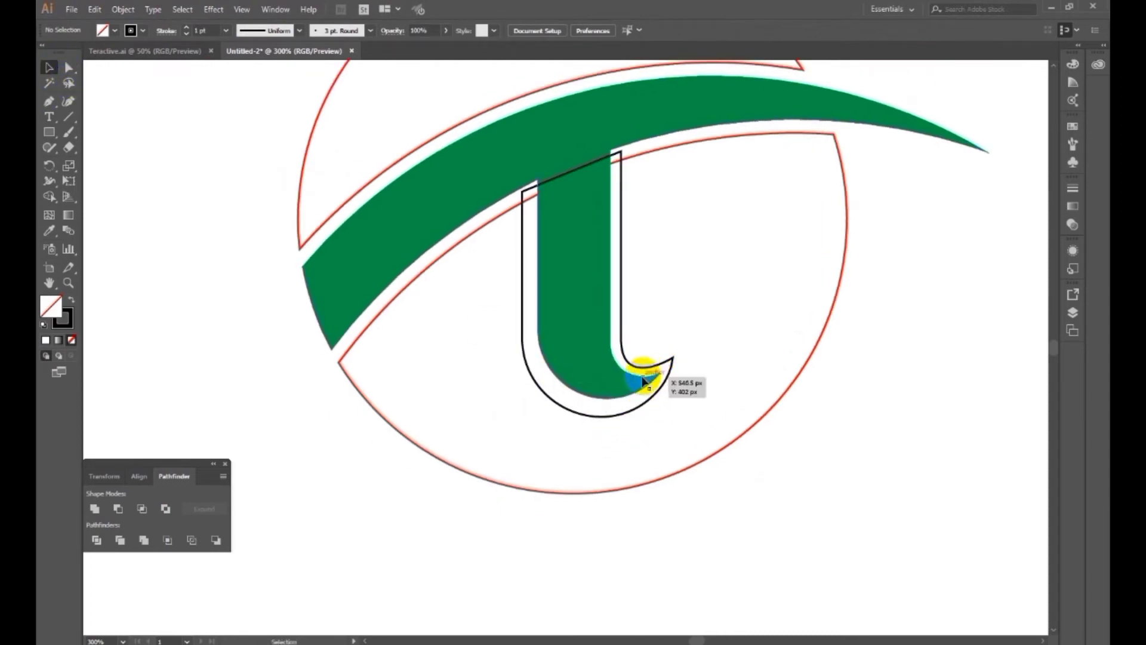
left_click(69, 68)
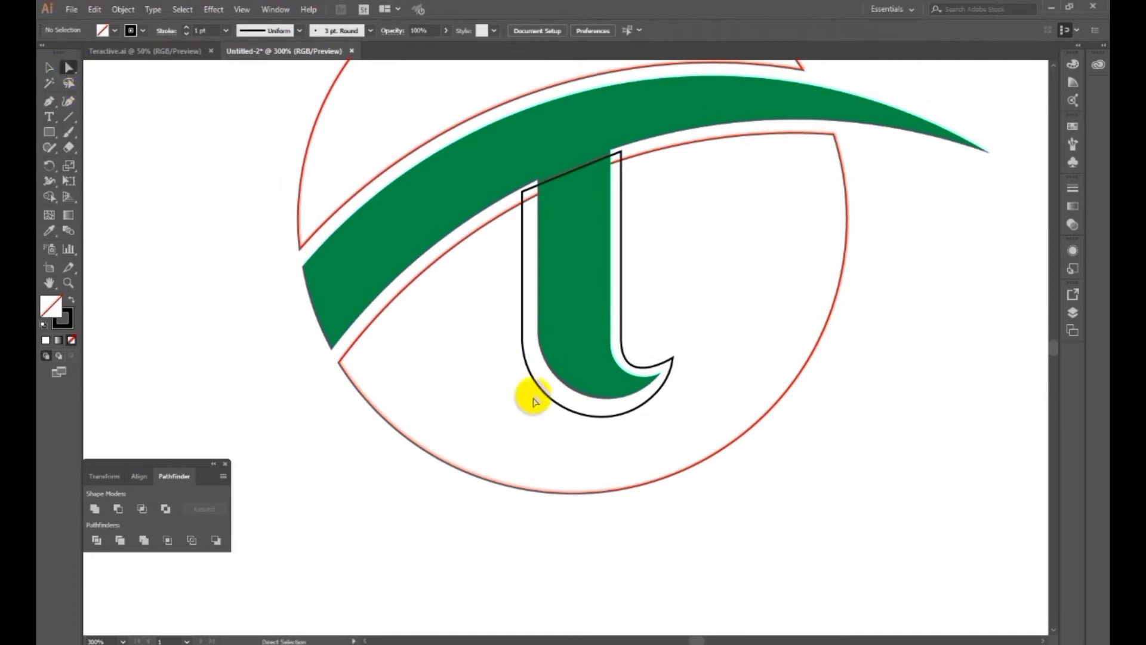
left_click(524, 377)
left_click(523, 339)
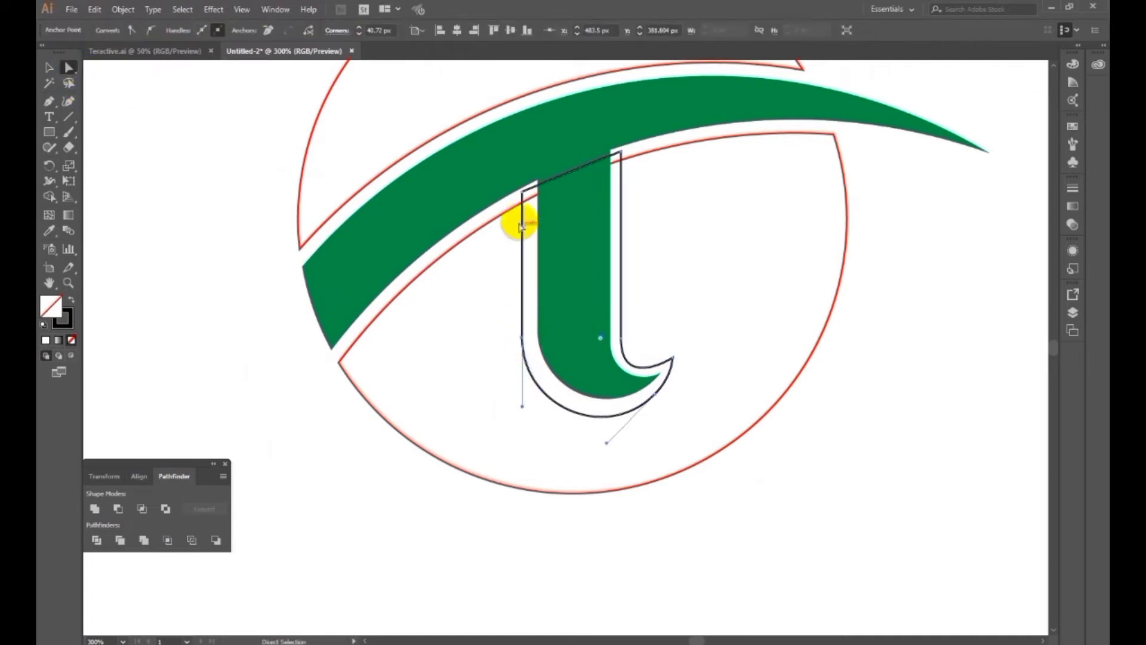
left_click(524, 193, "shift")
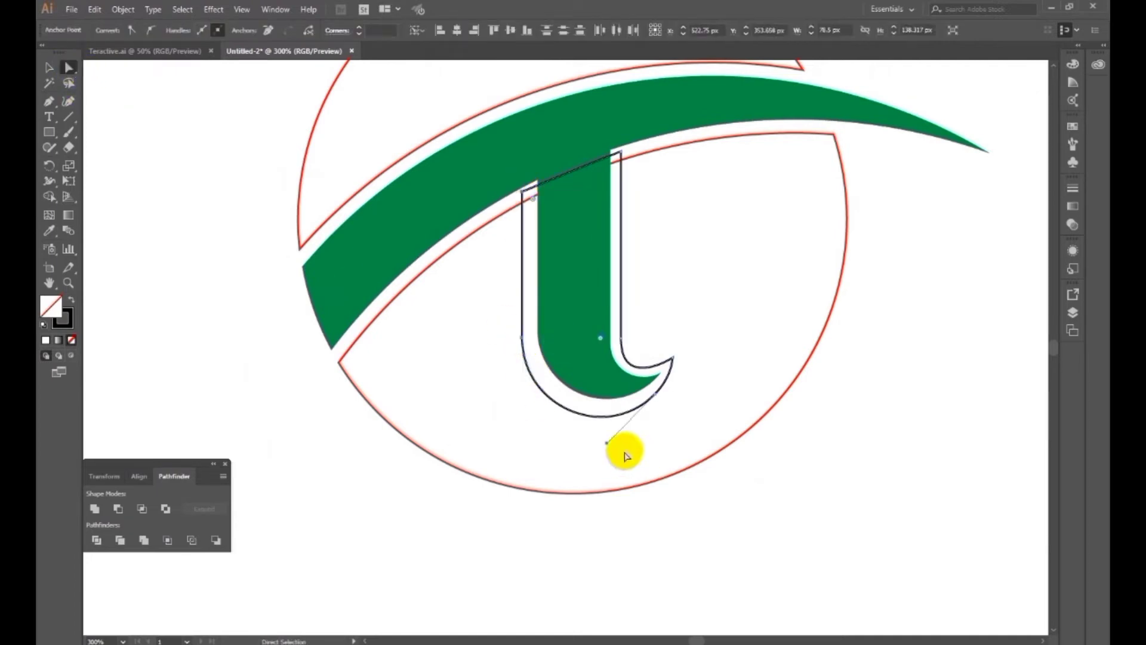
key("Right")
key("Right")
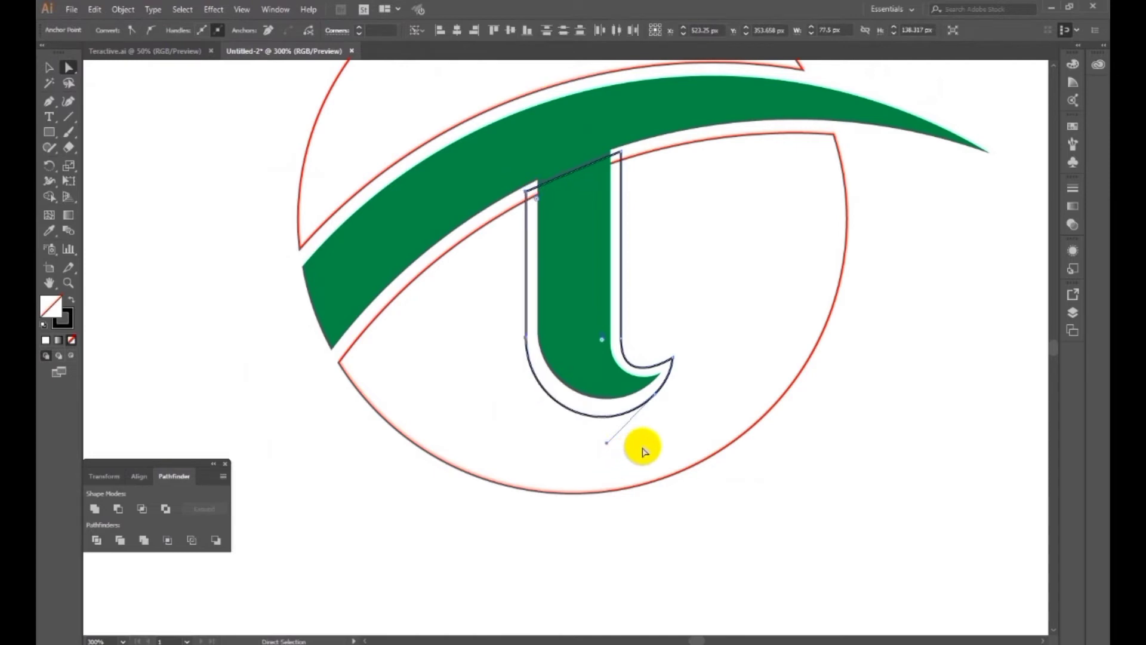
Adjust the direction handle of the black outline's anchor below the hook tip to refine the curve under the hook.
left_click(656, 396)
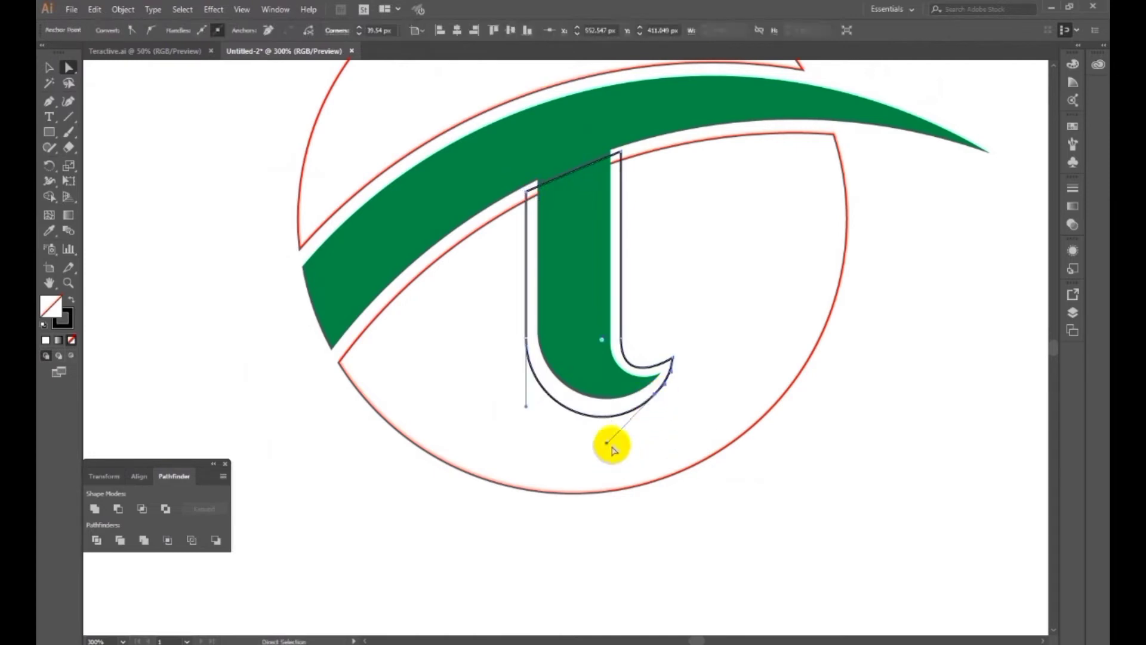
left_click_drag(608, 445, 612, 441)
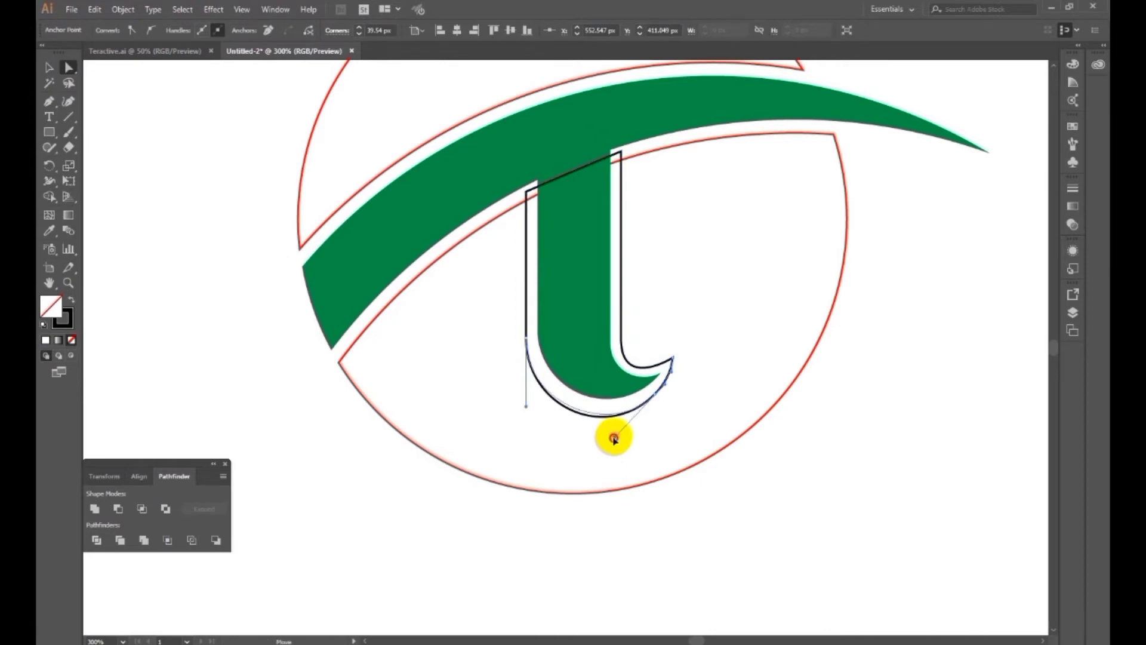
left_click_drag(613, 439, 615, 440)
key("ctrl+=")
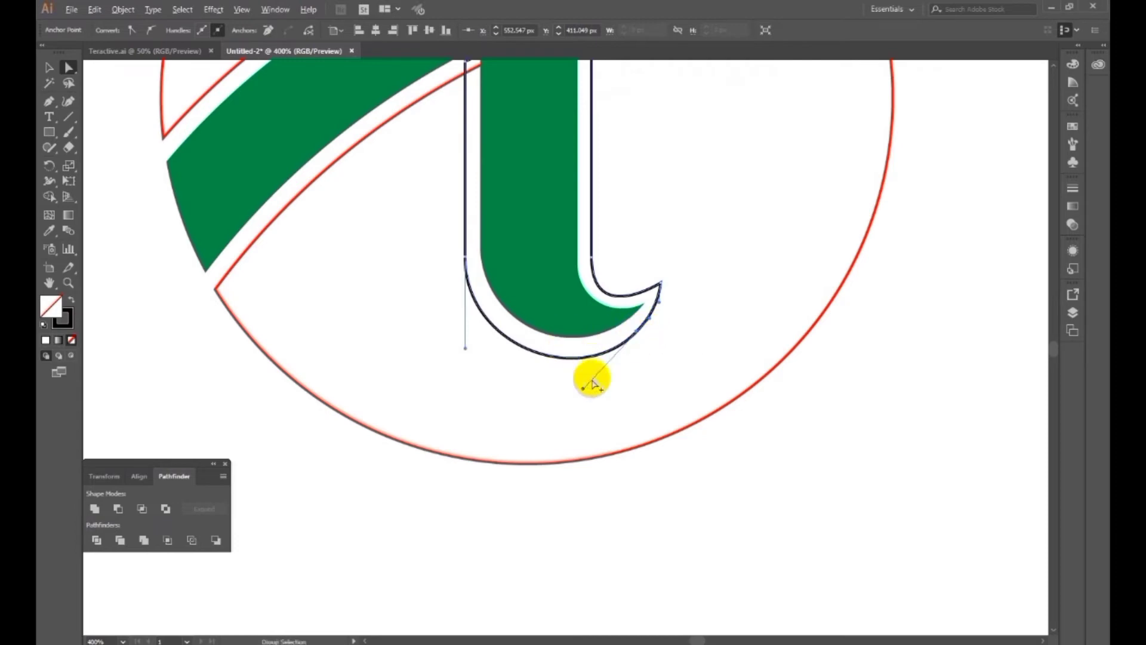
left_click_drag(584, 391, 584, 389)
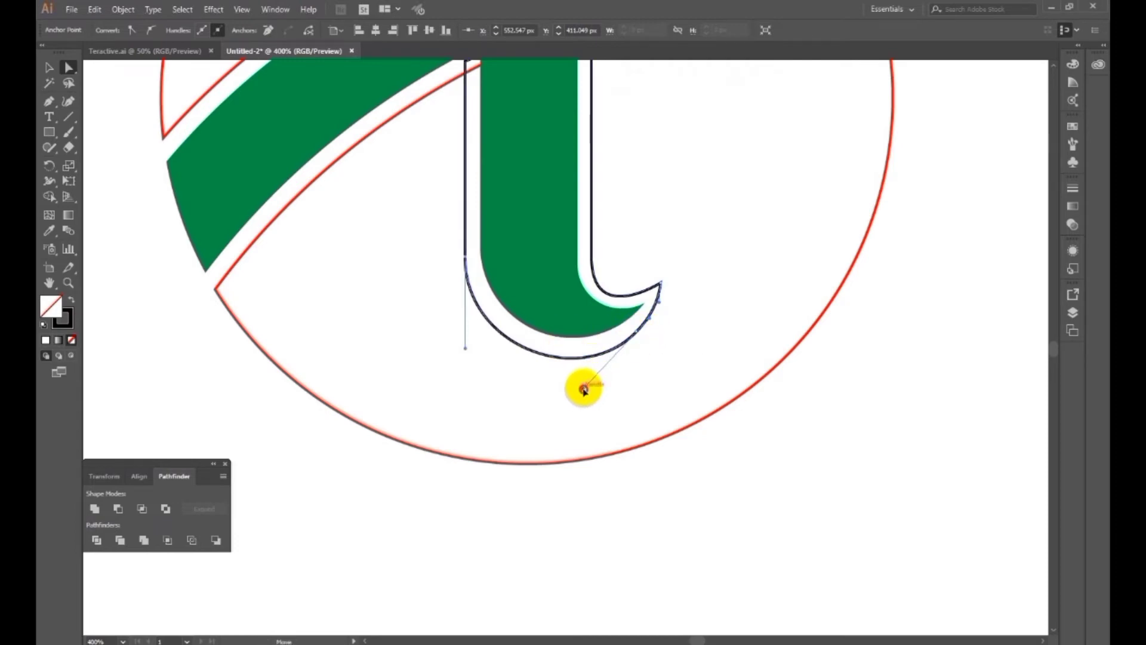
left_click(627, 410)
left_click(586, 322, "ctrl+alt")
left_click(586, 322, "ctrl+alt")
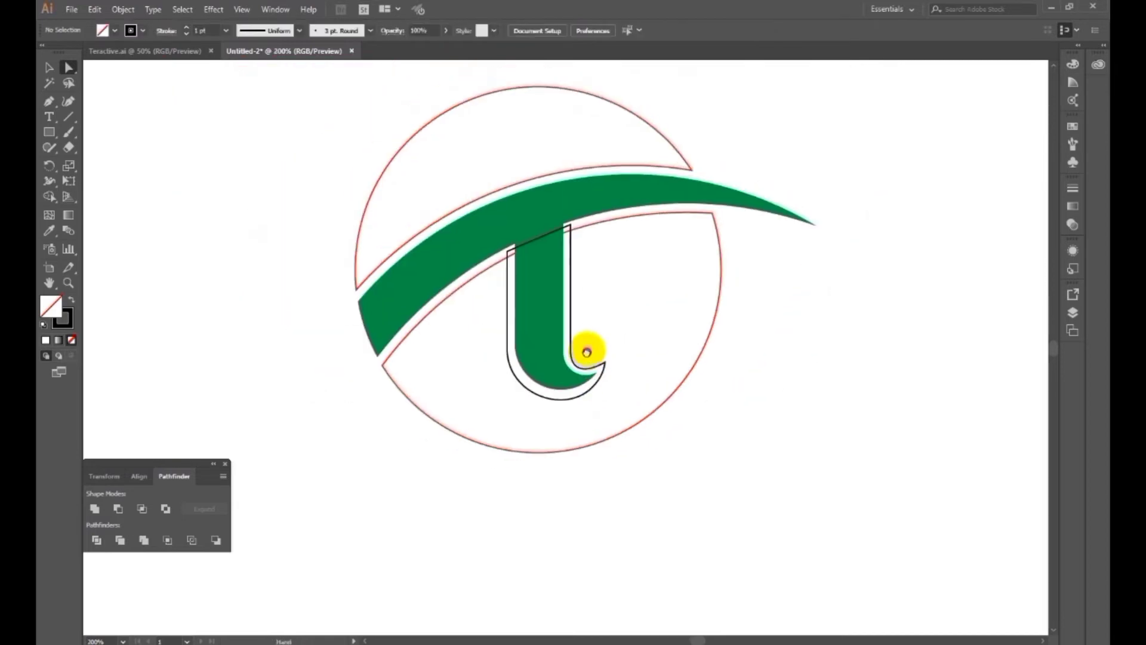
Divide the lower red circle section with the black T outline using Pathfinder.
left_click(52, 69)
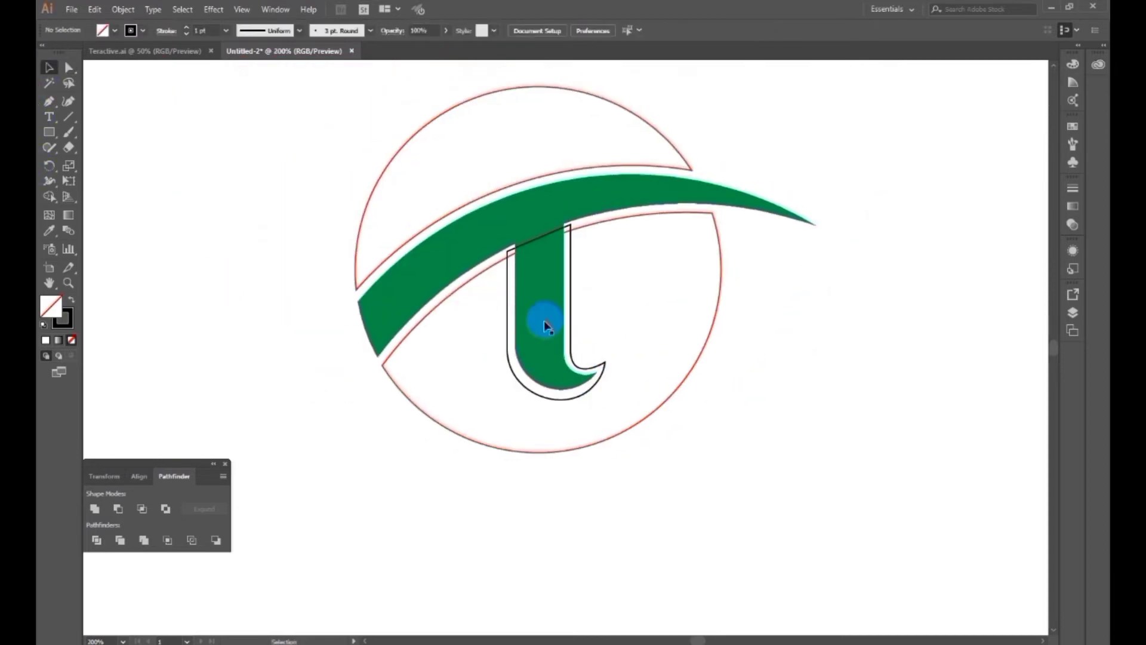
left_click(591, 313, "ctrl")
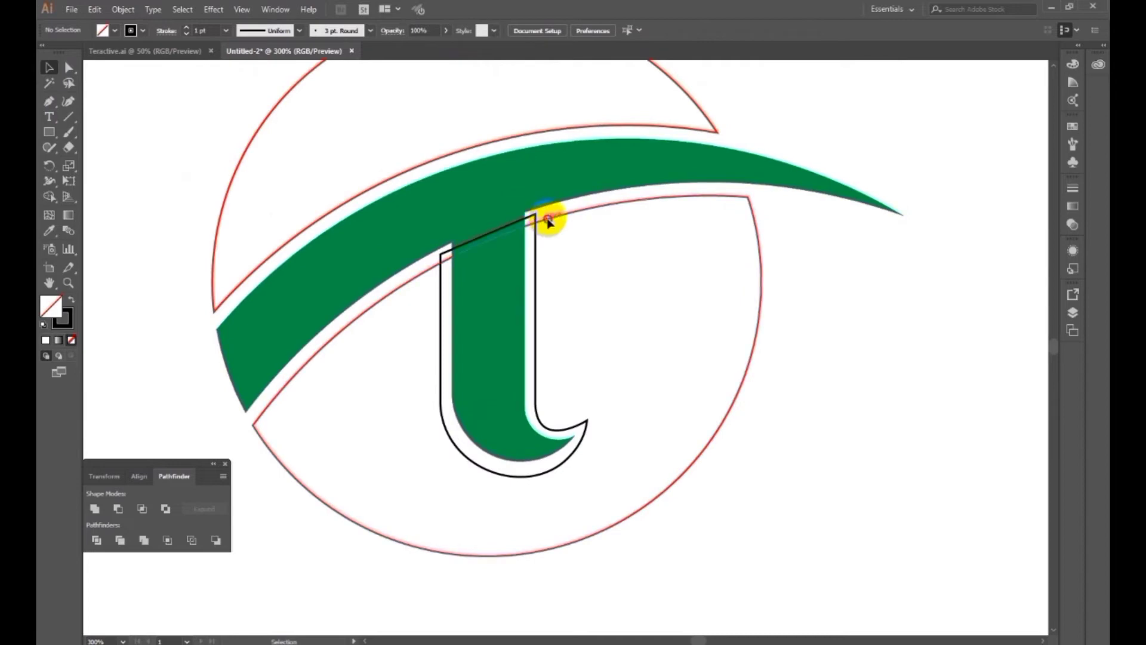
left_click(545, 223)
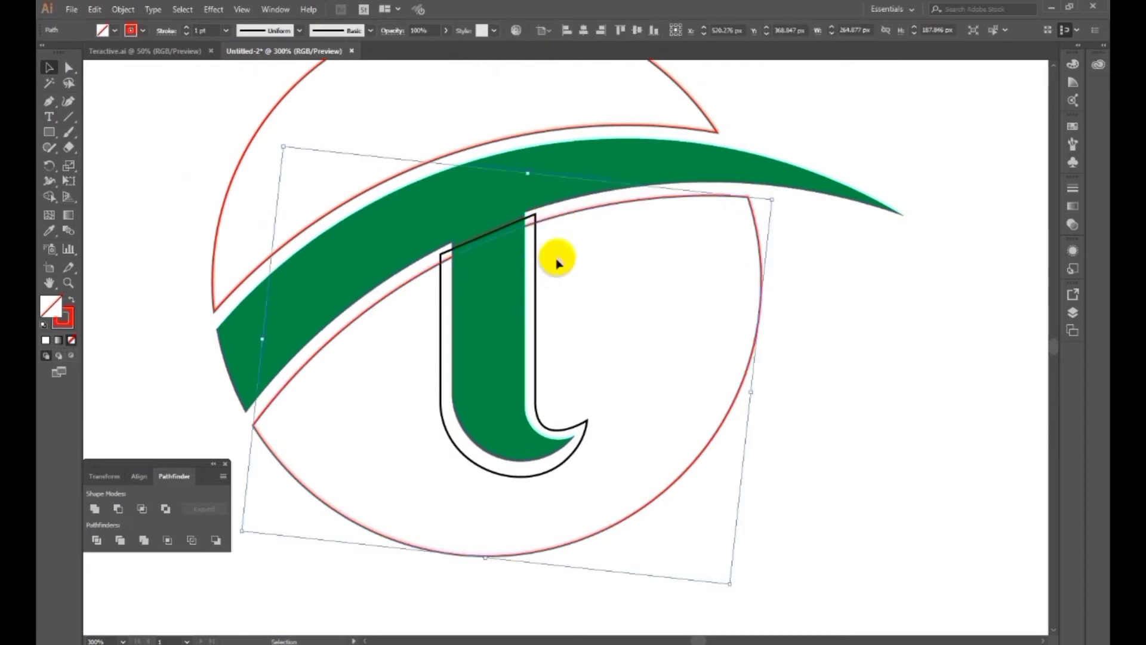
left_click(536, 219, "shift")
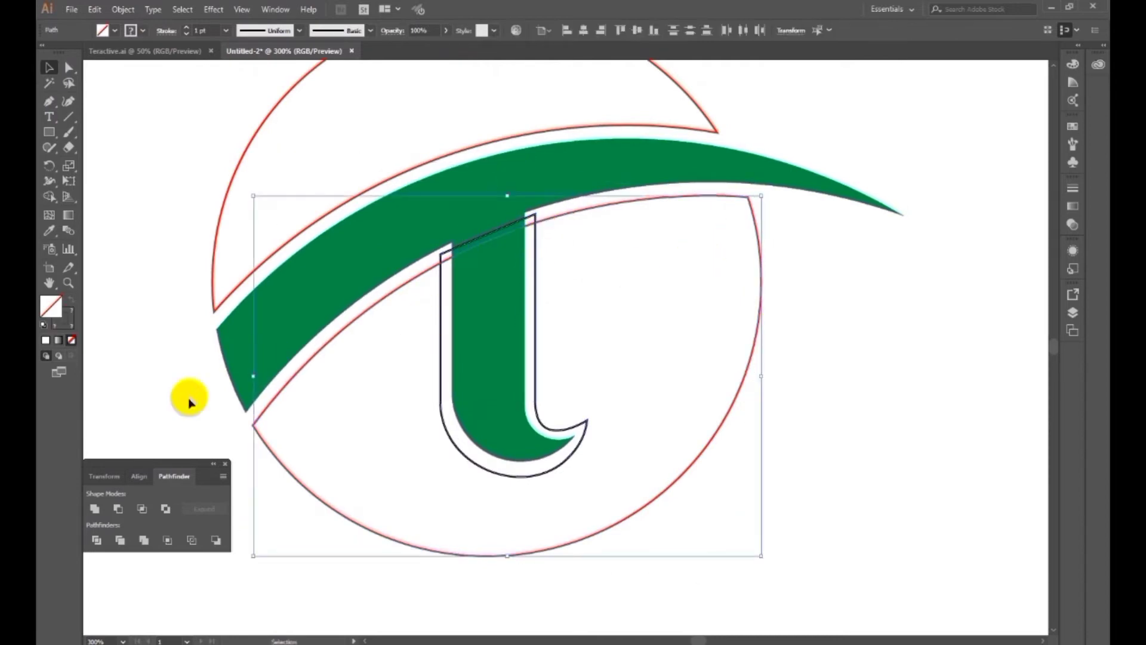
left_click(98, 540)
Ungroup the divided shapes and delete the leftover outline pieces across the T's stem.
right_click(268, 357)
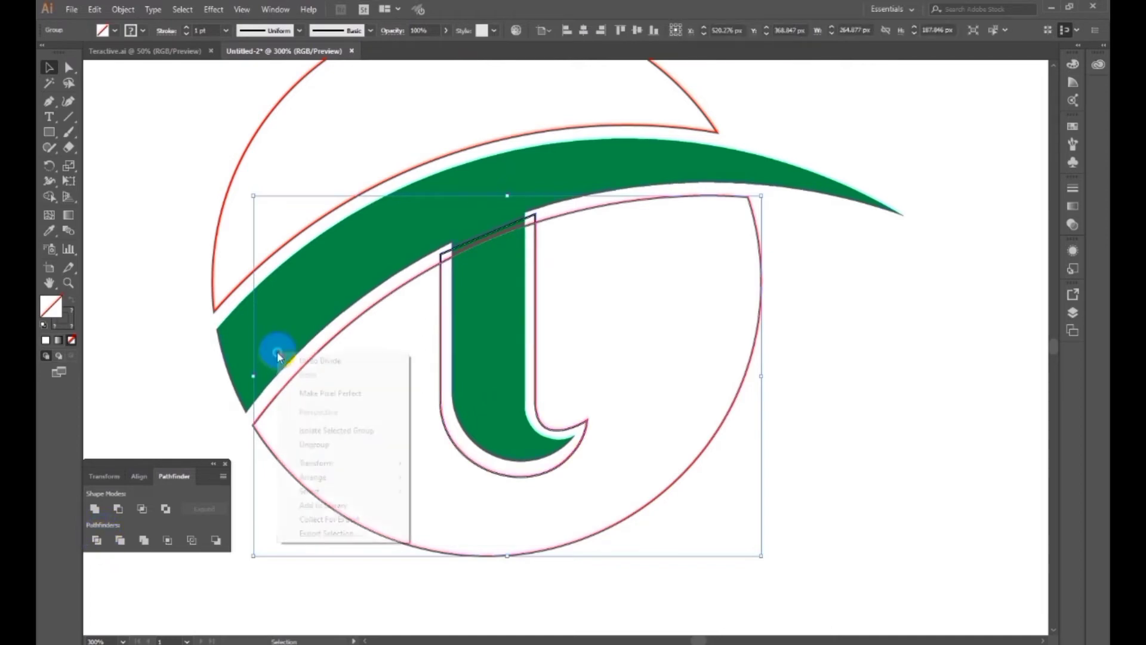
left_click(307, 443)
left_click(234, 412)
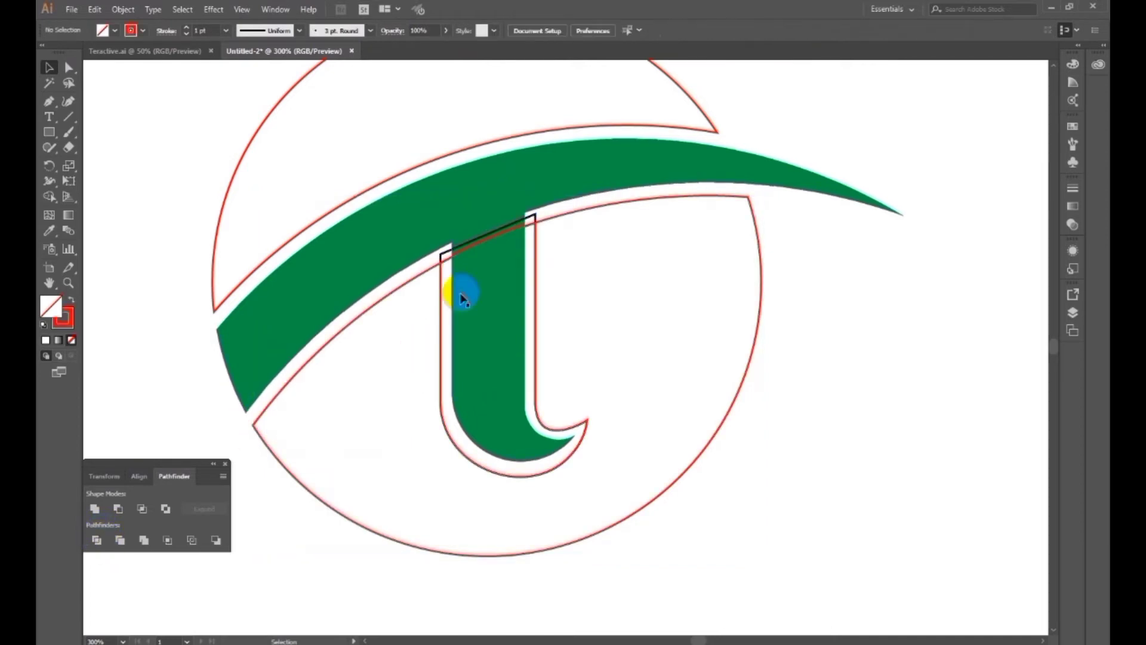
left_click(449, 257)
key("Delete")
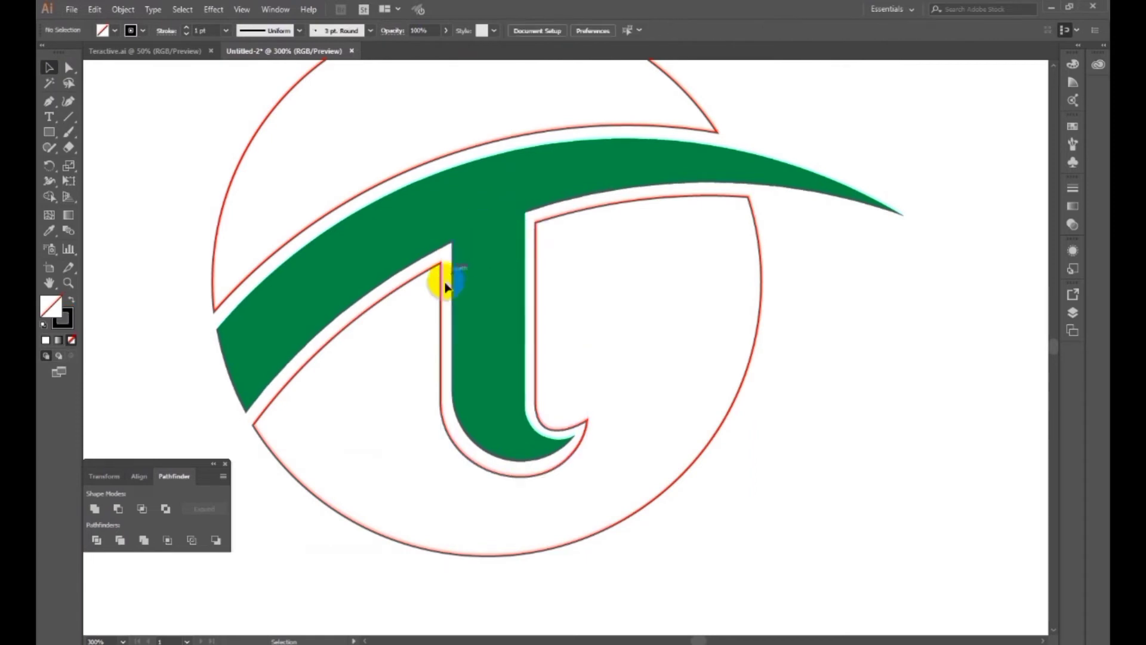
left_click(577, 397, "ctrl+alt")
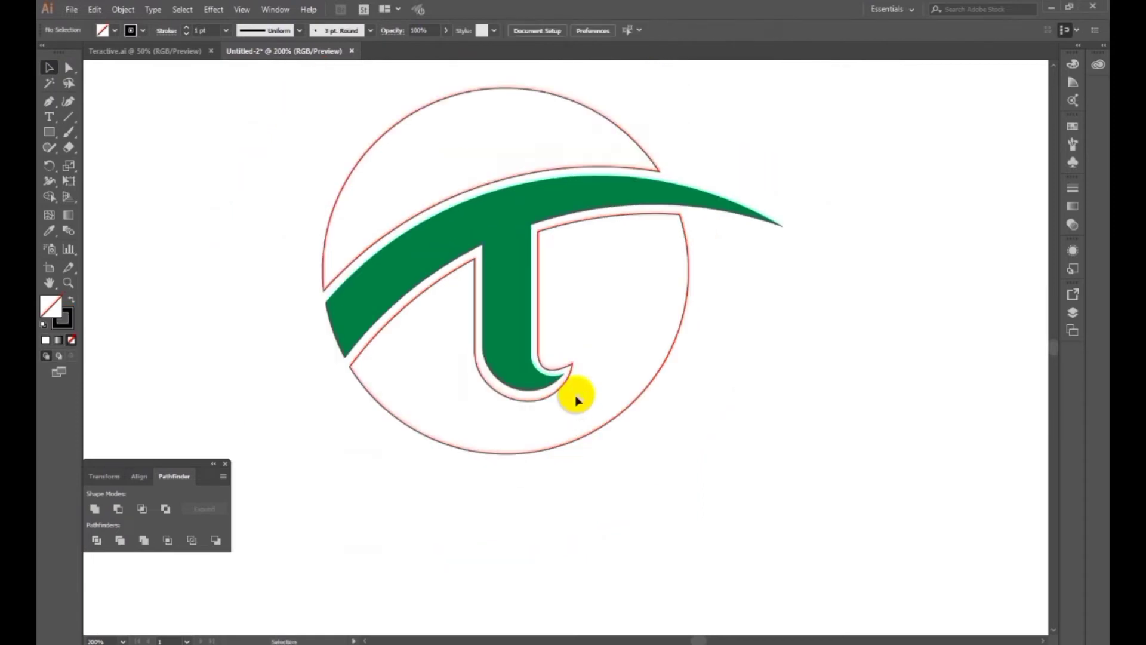
Fill the upper and lower circle sections with blue.
left_click(545, 385)
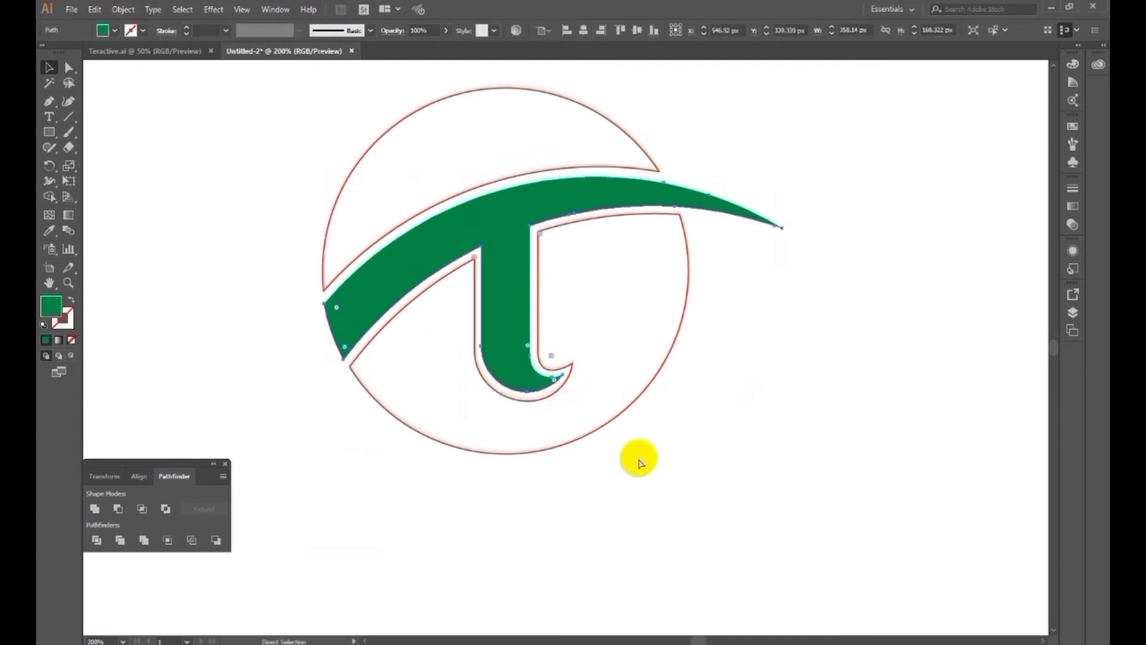
left_click(507, 337, "ctrl+alt")
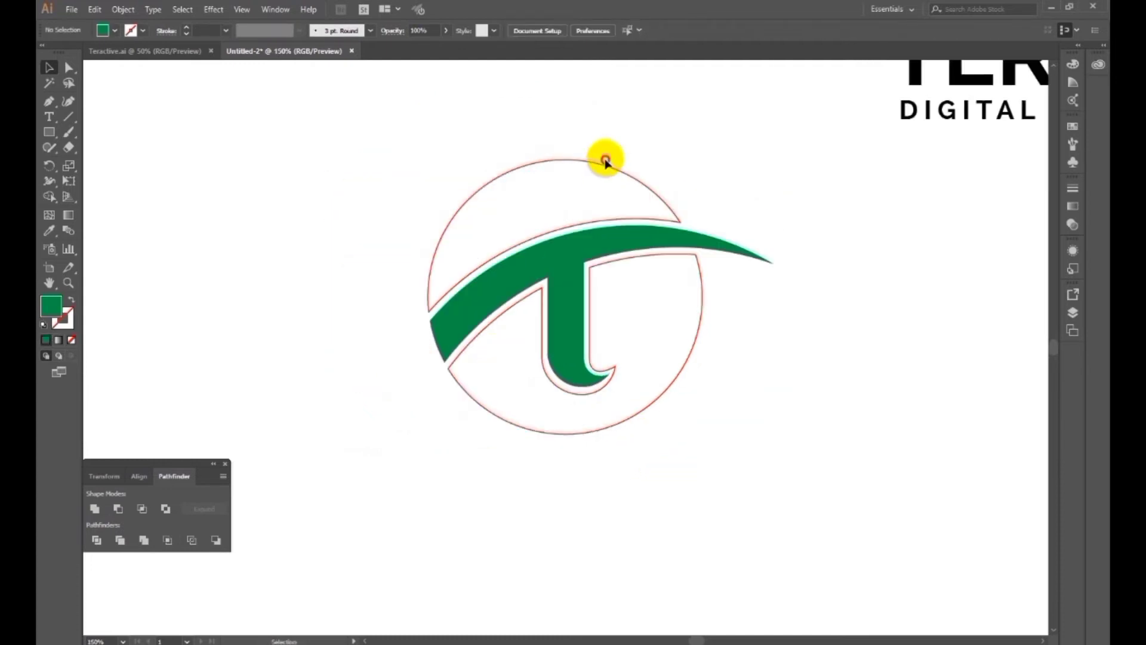
left_click(604, 160)
left_click(700, 322, "shift")
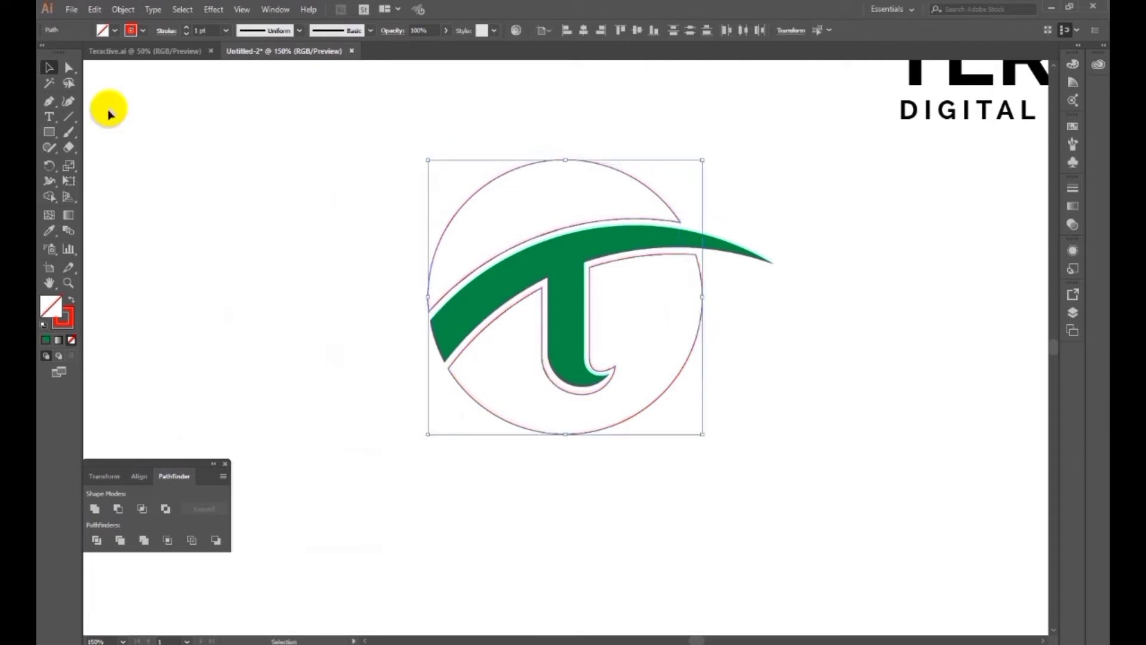
left_click(130, 29)
left_click(137, 62)
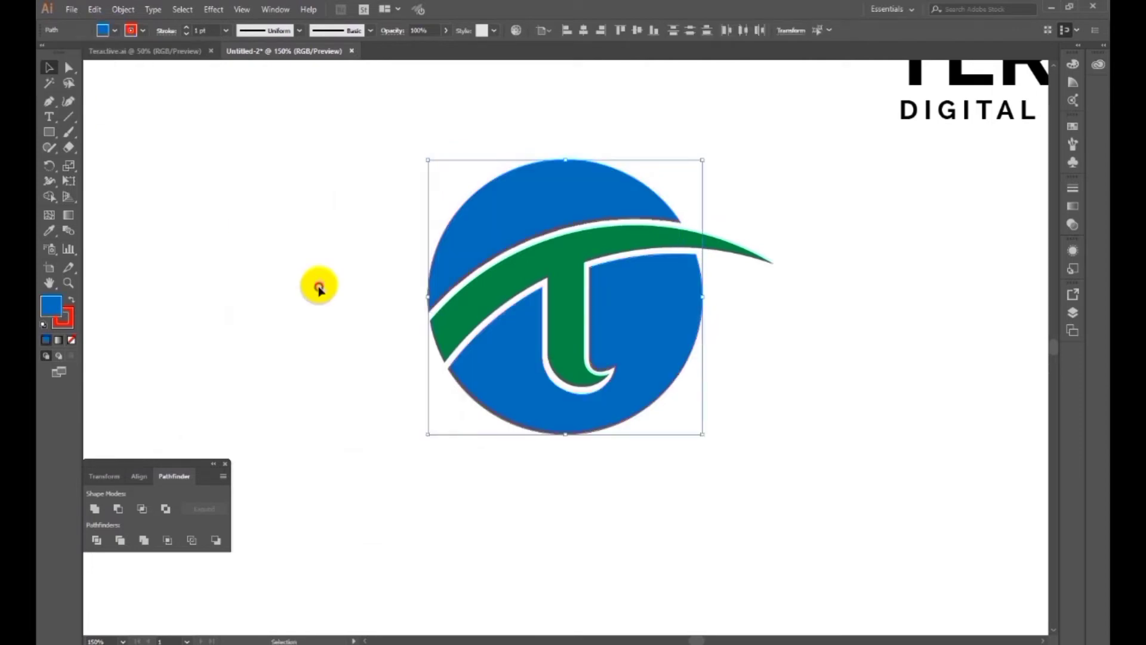
left_click(329, 286)
Select the whole symbol and remove the stroke from all its shapes.
left_click_drag(486, 167, 612, 432)
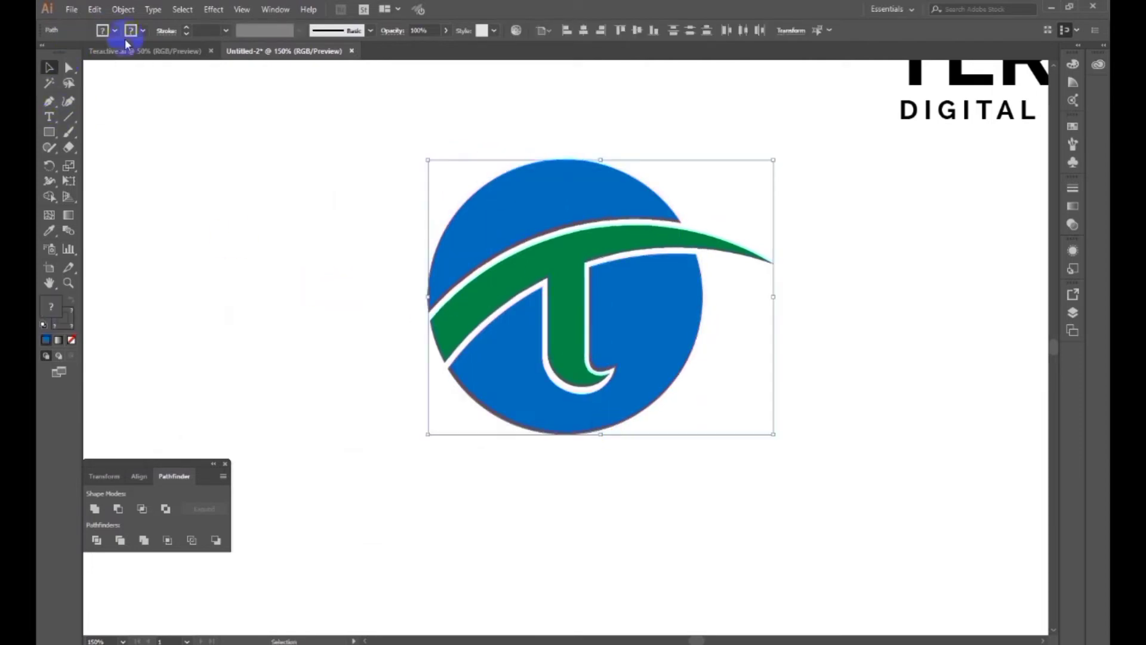
left_click(116, 30)
left_click(44, 53)
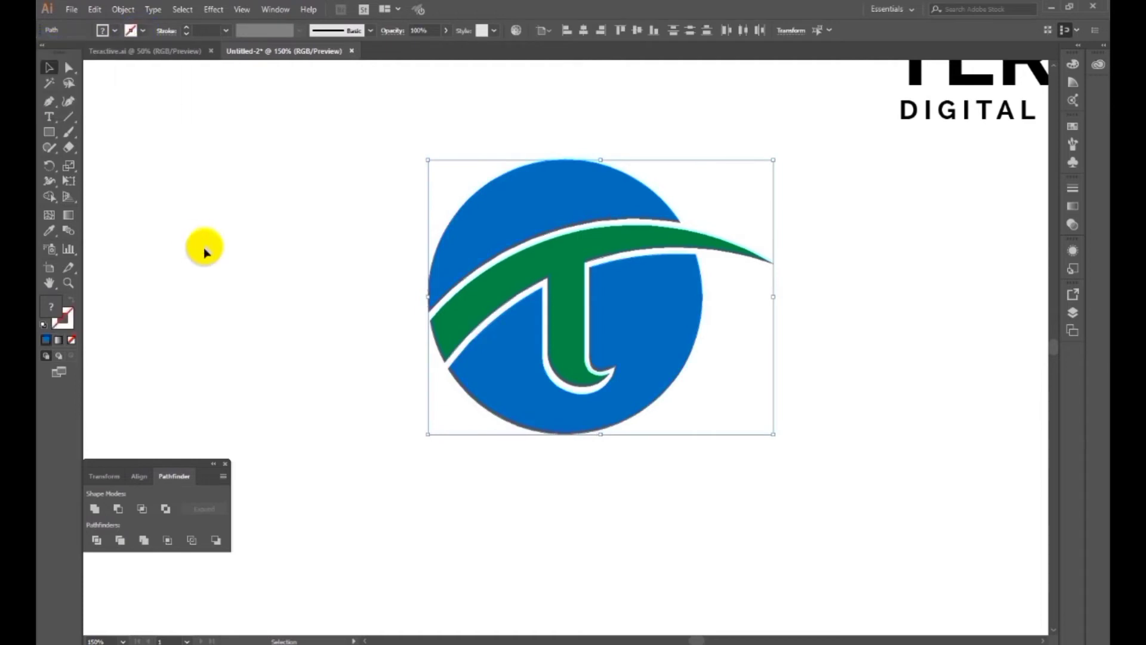
left_click(435, 396)
Examine the filled symbol as a whole and up close, checking the white gap around the T's stem and hook.
left_click(600, 368, "alt")
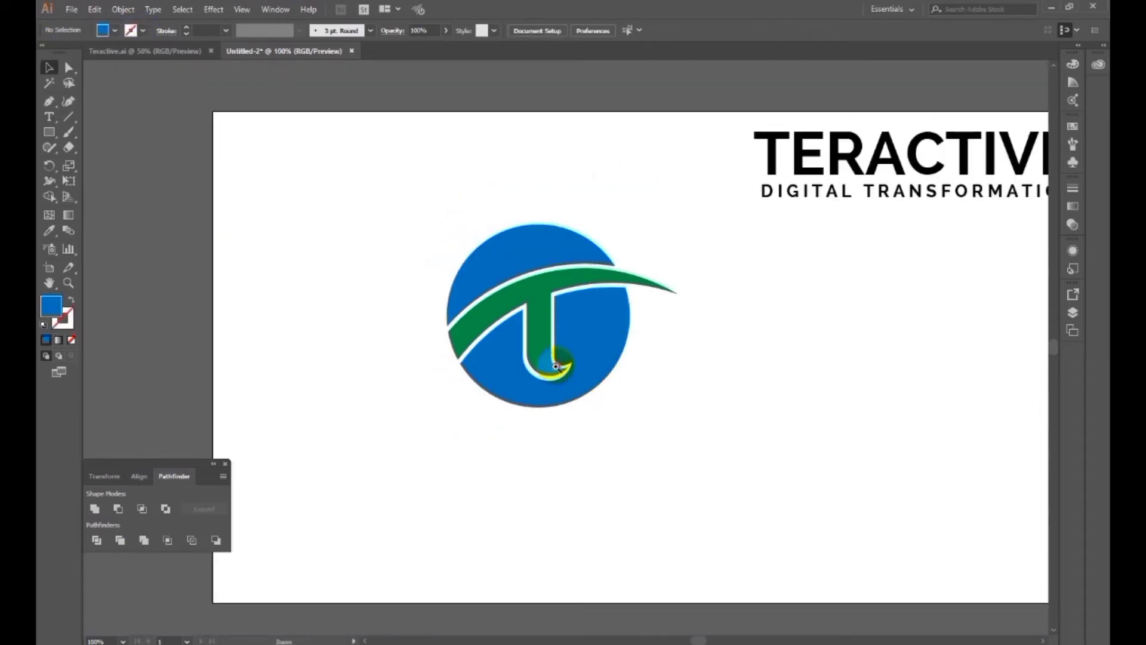
left_click(547, 370)
key("v")
left_click(539, 327)
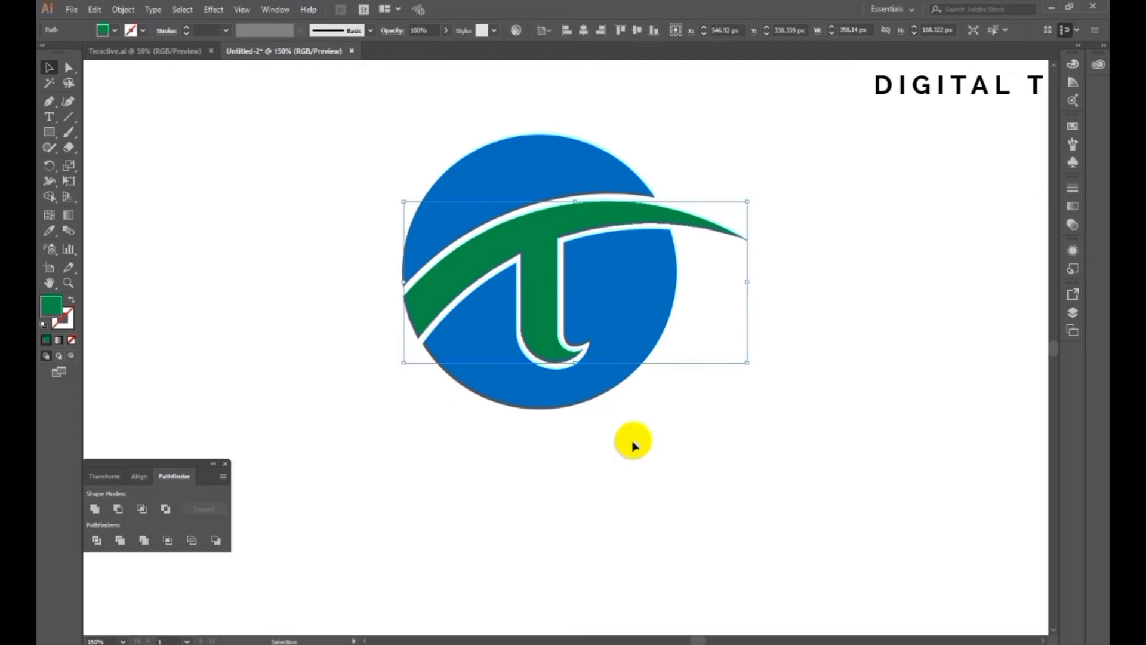
left_click(632, 441)
left_click(550, 343)
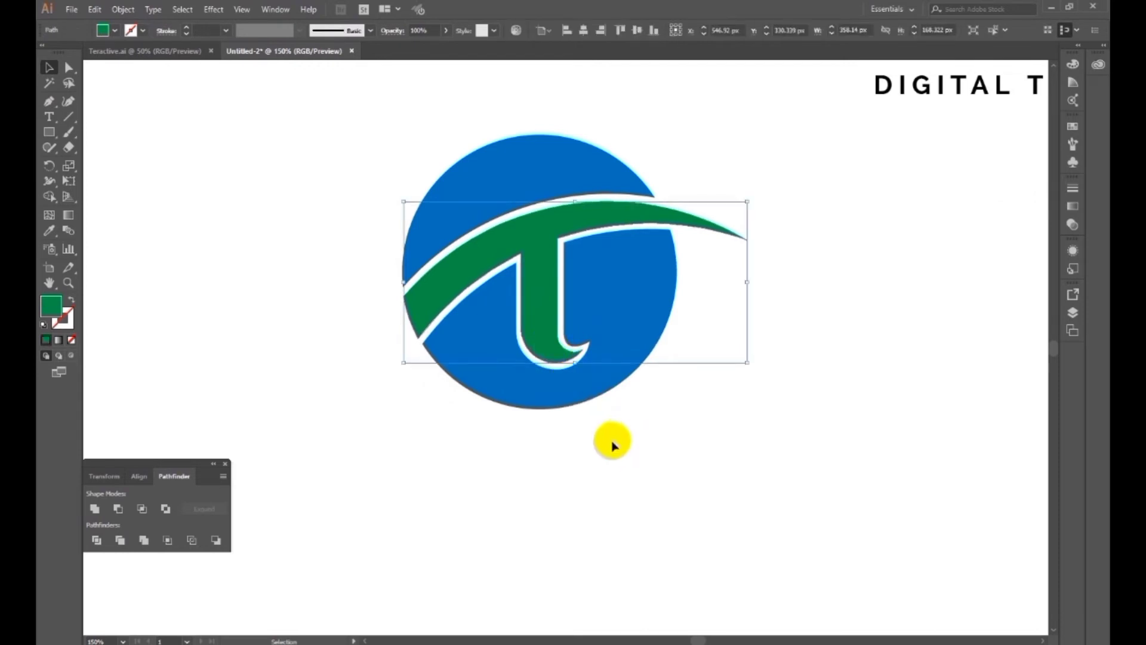
left_click(680, 481)
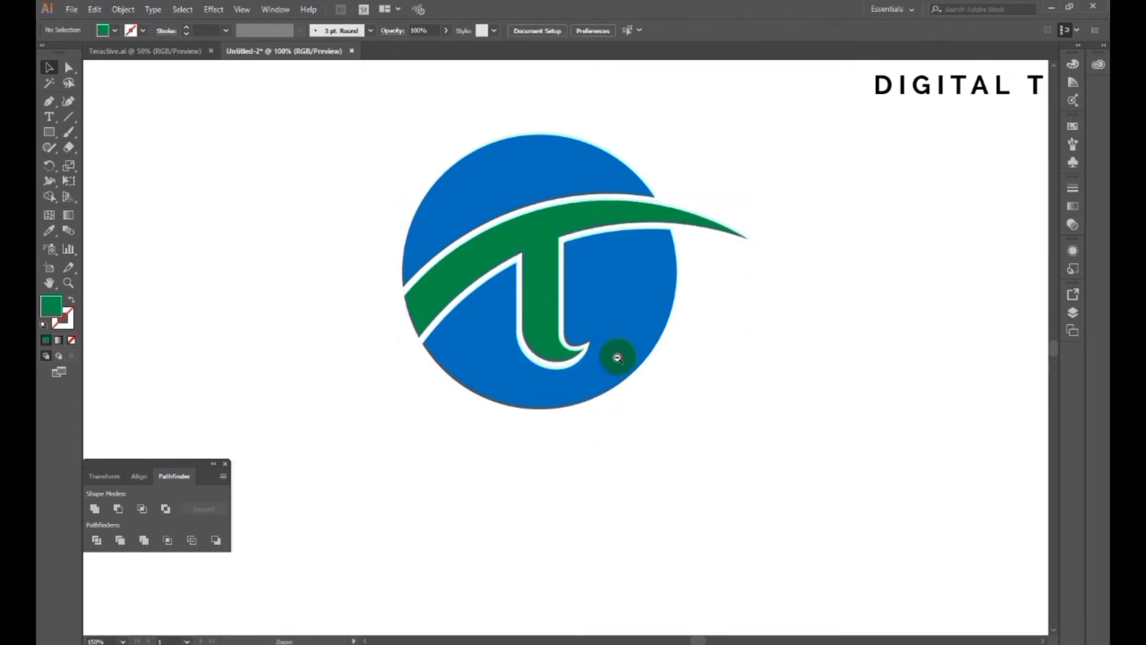
left_click(613, 357, "ctrl+alt")
left_click_drag(553, 358, 579, 392)
left_click(579, 369, "ctrl")
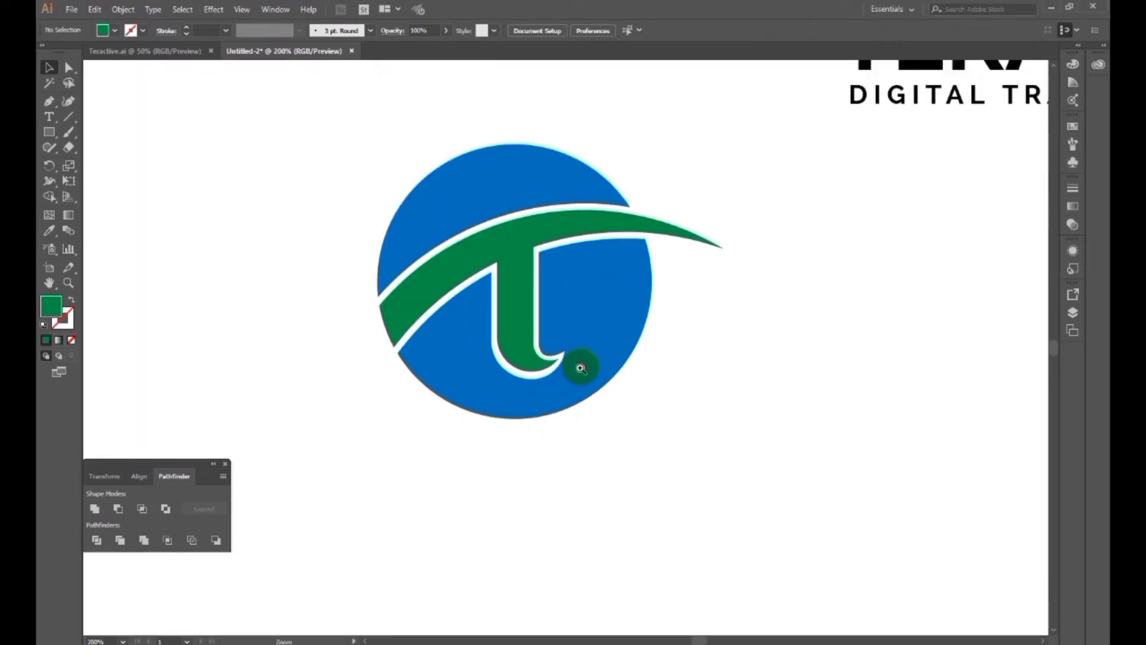
left_click(578, 369, "ctrl")
left_click(581, 366, "ctrl")
Adjust the curve handles of the lower blue section beneath the T's hook to even out the white gap.
left_click_drag(501, 344, 558, 389)
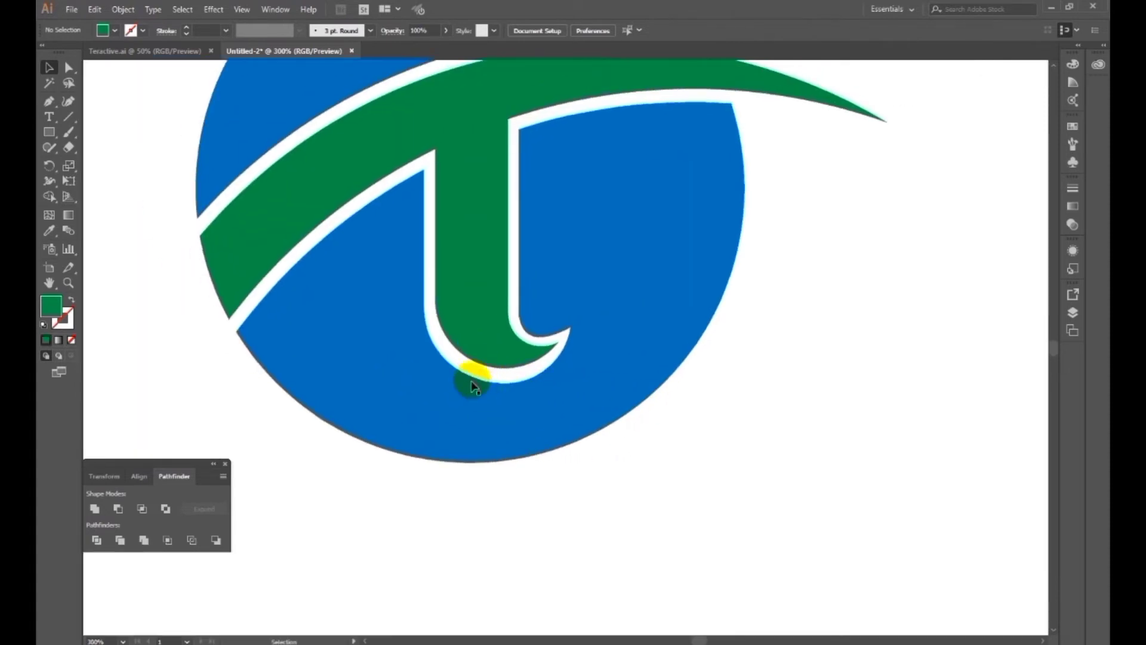
left_click(423, 312)
key("ctrl+plus")
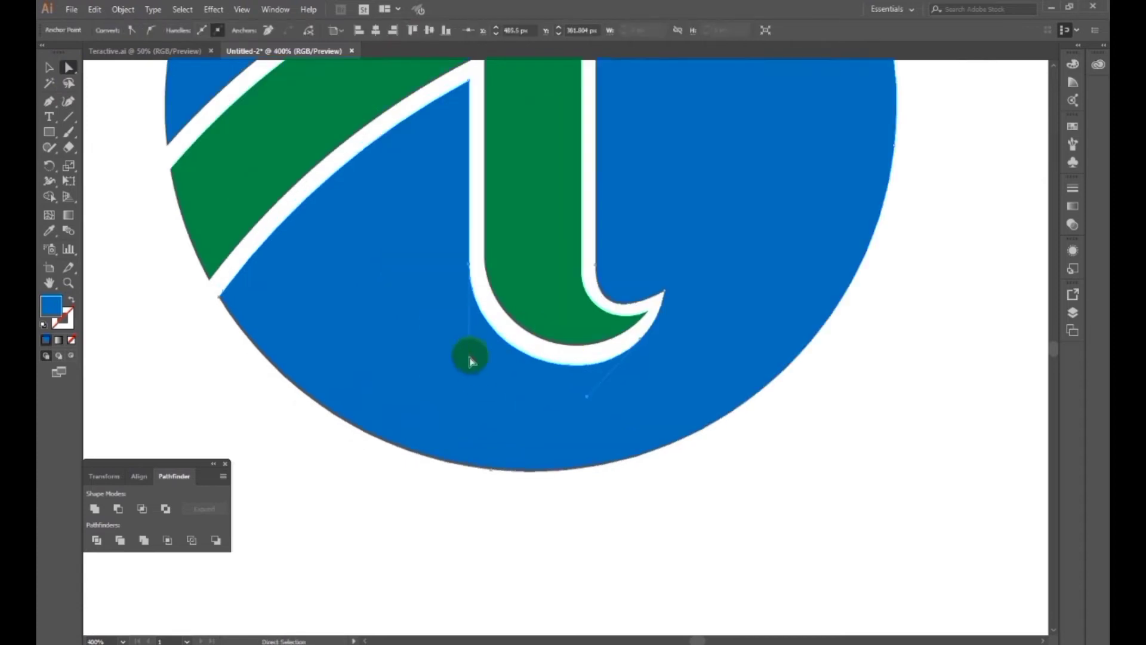
left_click_drag(469, 357, 470, 341)
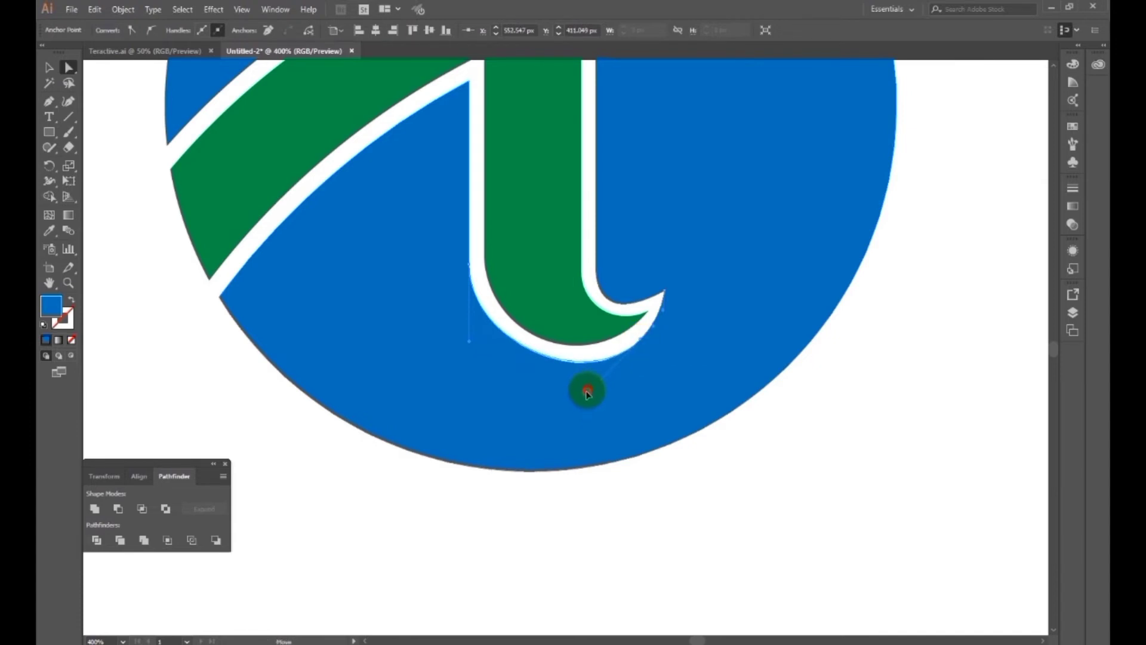
left_click(747, 463)
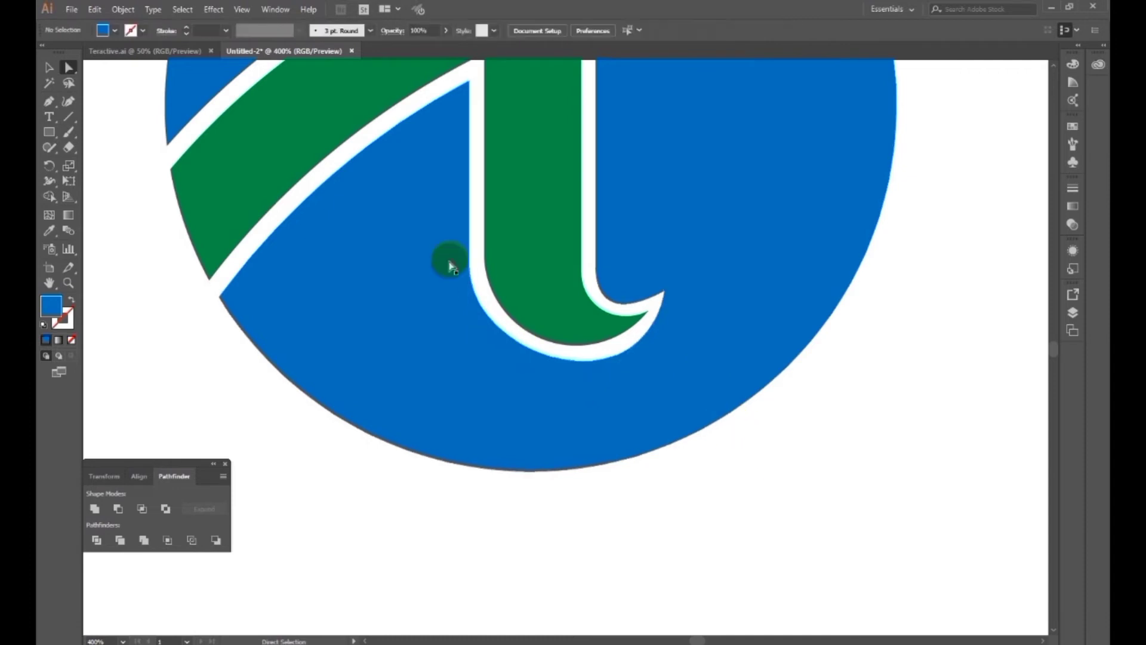
left_click(478, 257)
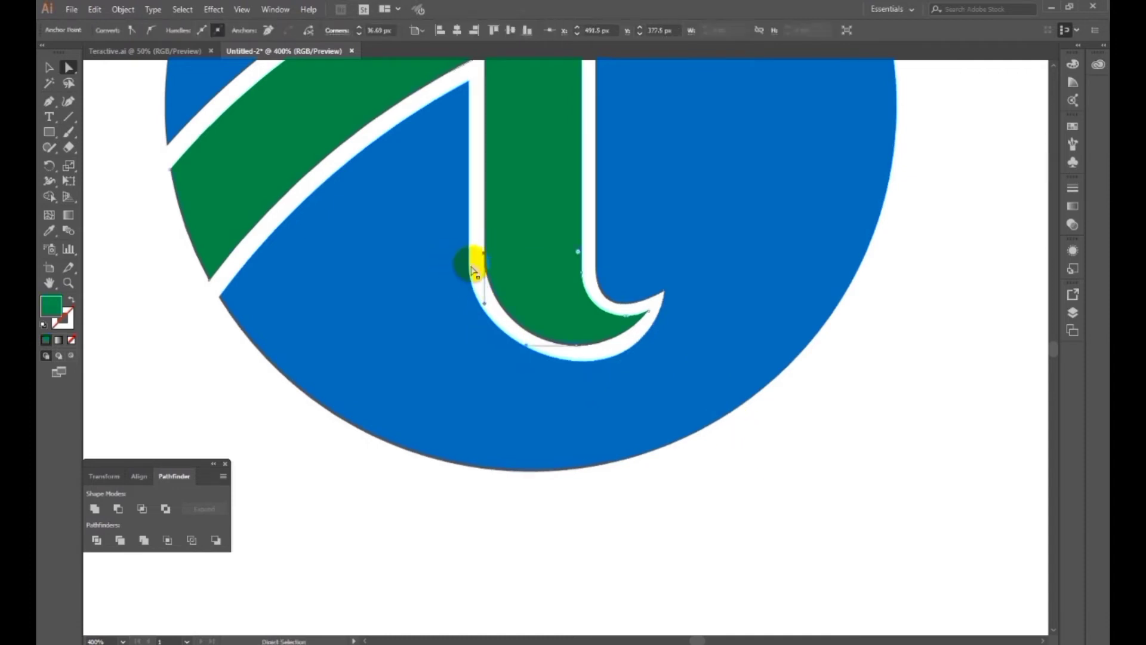
left_click(470, 264)
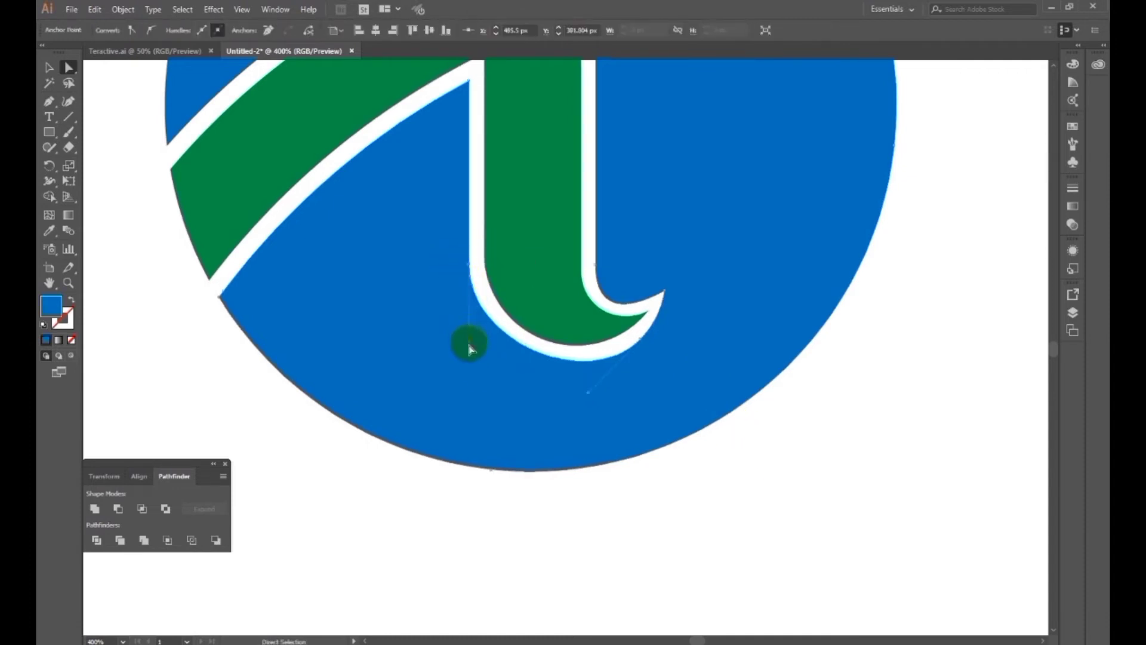
left_click(571, 538)
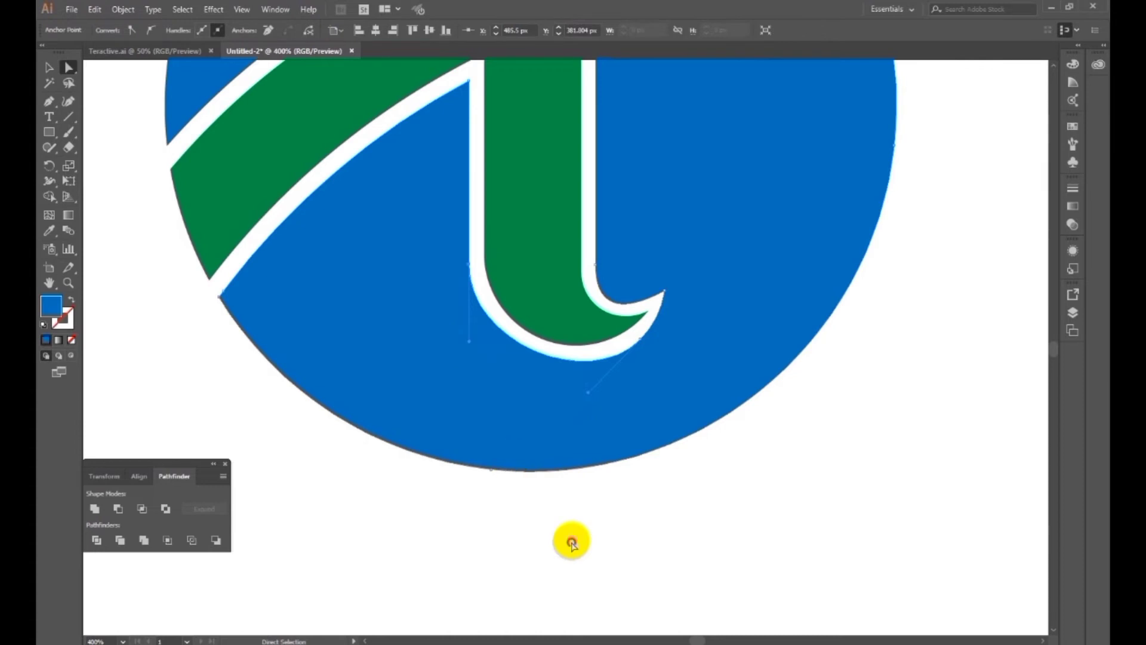
left_click(649, 345)
left_click(643, 340)
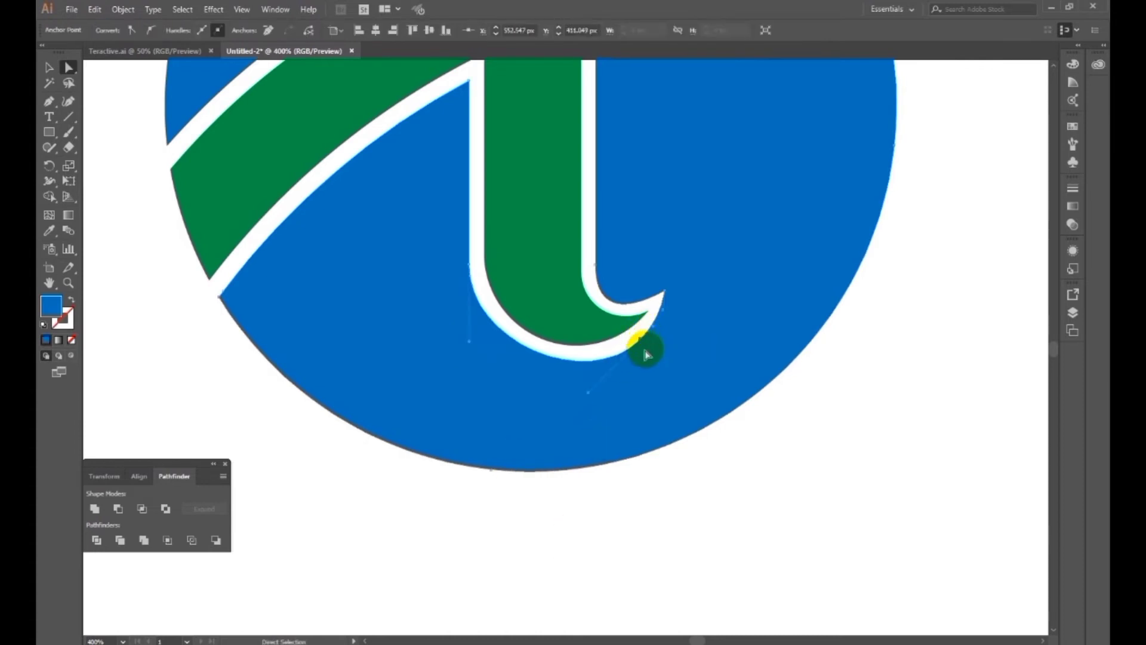
left_click(704, 443)
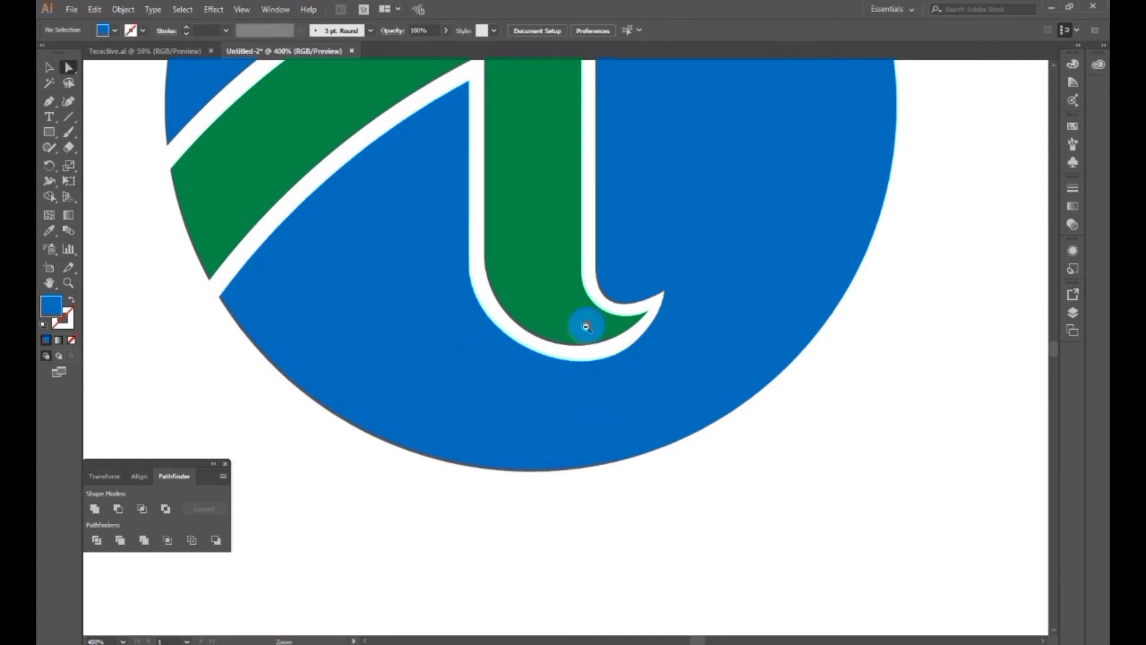
Examine the whole symbol at different zoom levels to judge the refined gap around the T's hook.
scroll(583, 324, "down", 3)
left_click_drag(538, 399, 507, 387)
left_click(50, 67)
key("ctrl+minus")
left_click(538, 336, "ctrl")
mouse_move(558, 343)
left_mouse_down()
mouse_move(540, 375)
mouse_move(563, 359)
mouse_move(542, 359)
left_mouse_up()
left_click(553, 346, "ctrl+alt")
left_click(555, 338, "ctrl")
Draw a 46 px blue square beside the symbol's upper left and duplicate it into a two-by-two grid of squares.
left_click(49, 132)
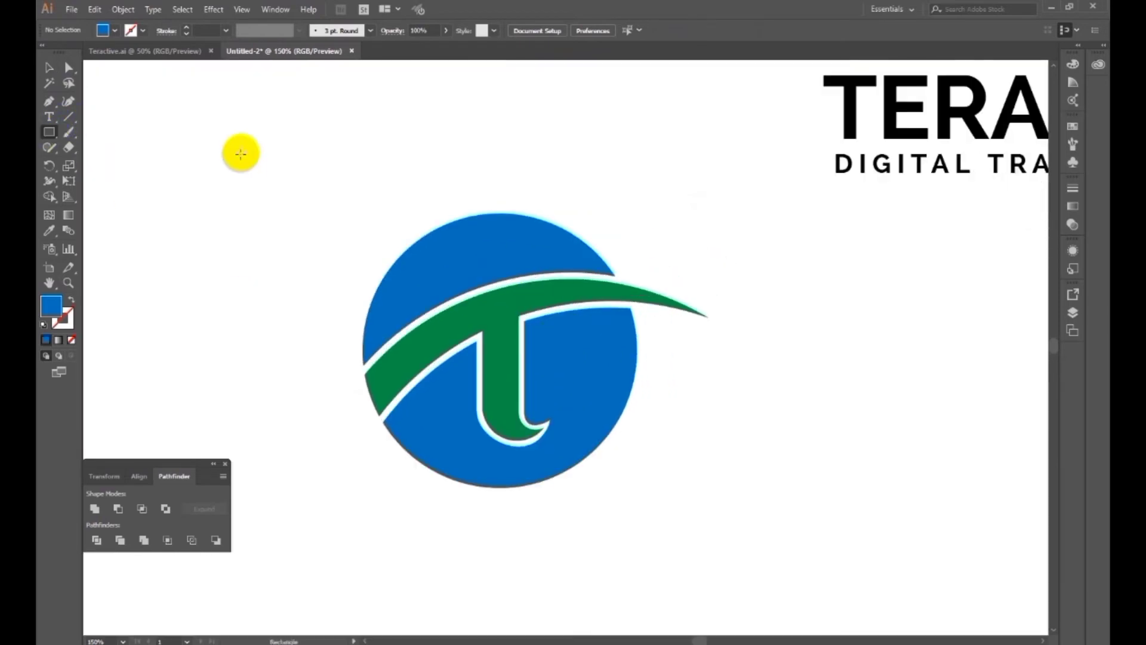
mouse_move(208, 116)
left_mouse_down()
mouse_move(253, 160)
mouse_move(298, 148)
left_mouse_up()
left_click(50, 66)
left_click(138, 194)
left_click(416, 179, "ctrl+alt")
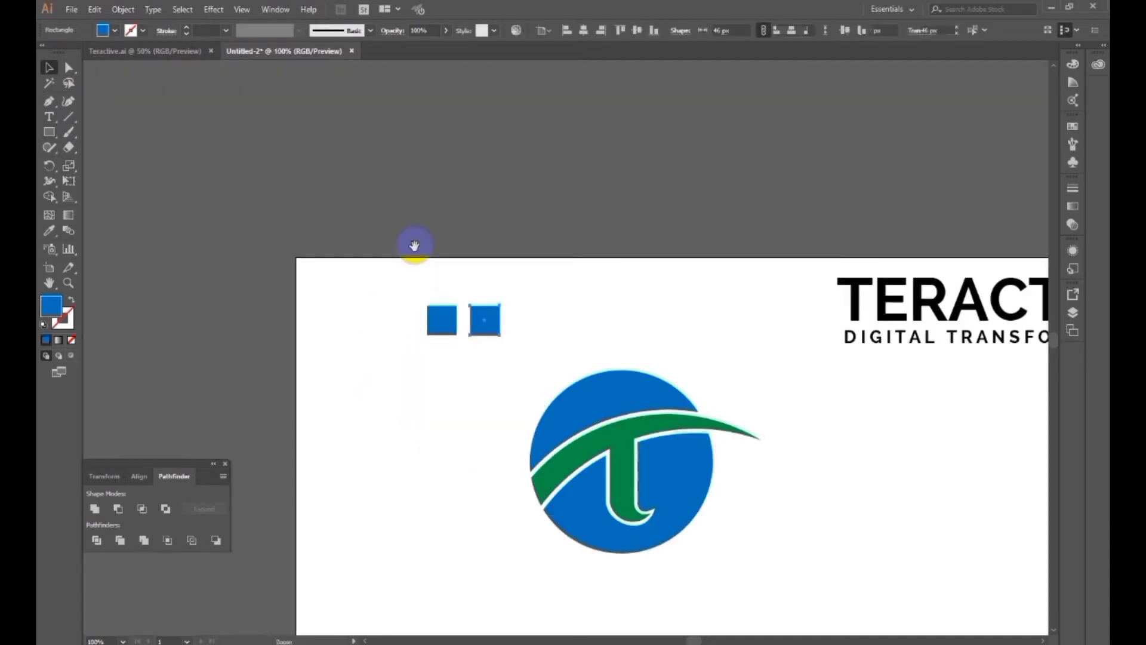
left_click_drag(403, 306, 328, 232)
left_click_drag(406, 281, 342, 228)
left_click_drag(407, 258, 394, 325)
left_click(384, 350)
key("space")
left_click_drag(467, 313, 420, 305)
Fill the grid's upper-right square with light blue 29ABE2 and its upper-left square with a dark blue.
left_click(361, 238)
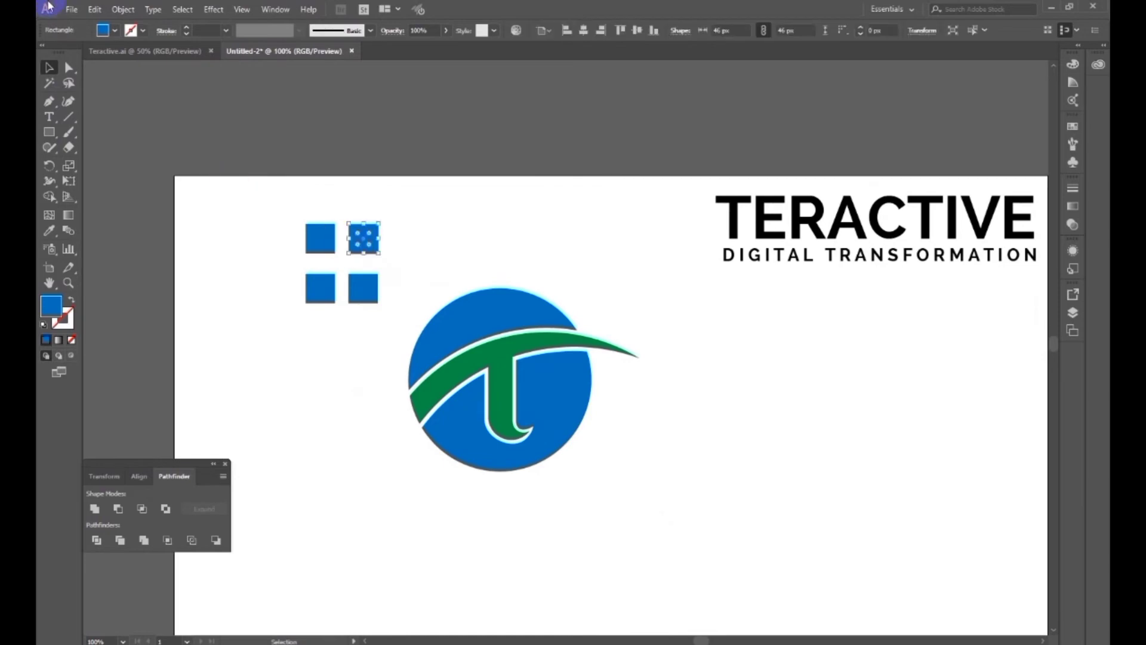
left_click(108, 31)
left_click(197, 211)
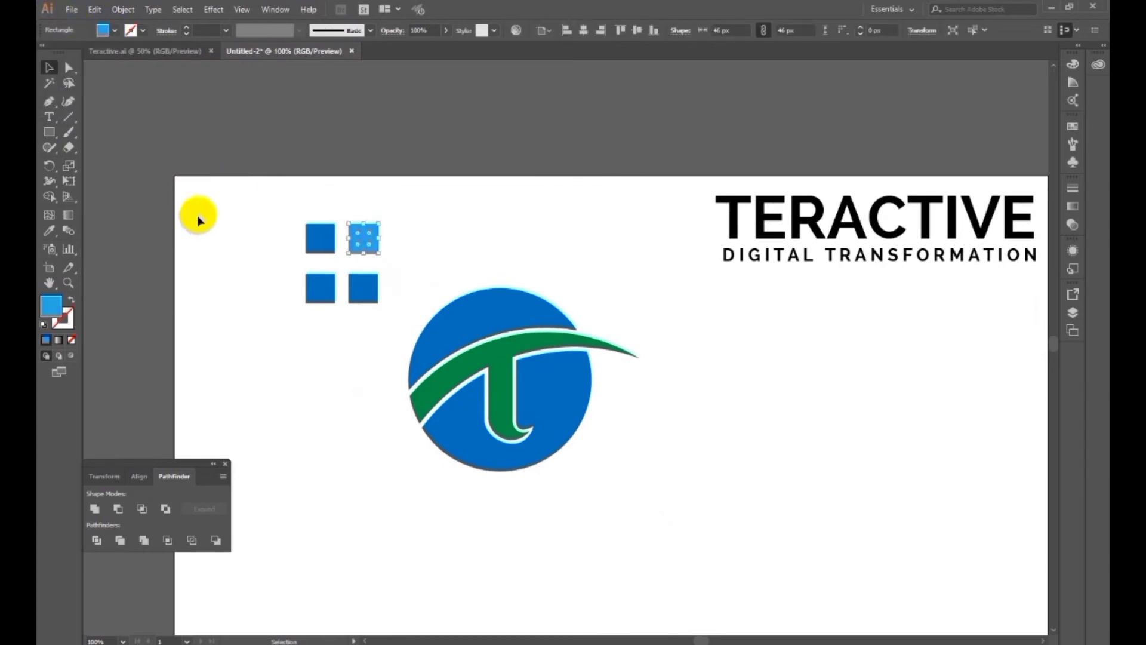
left_click(316, 234)
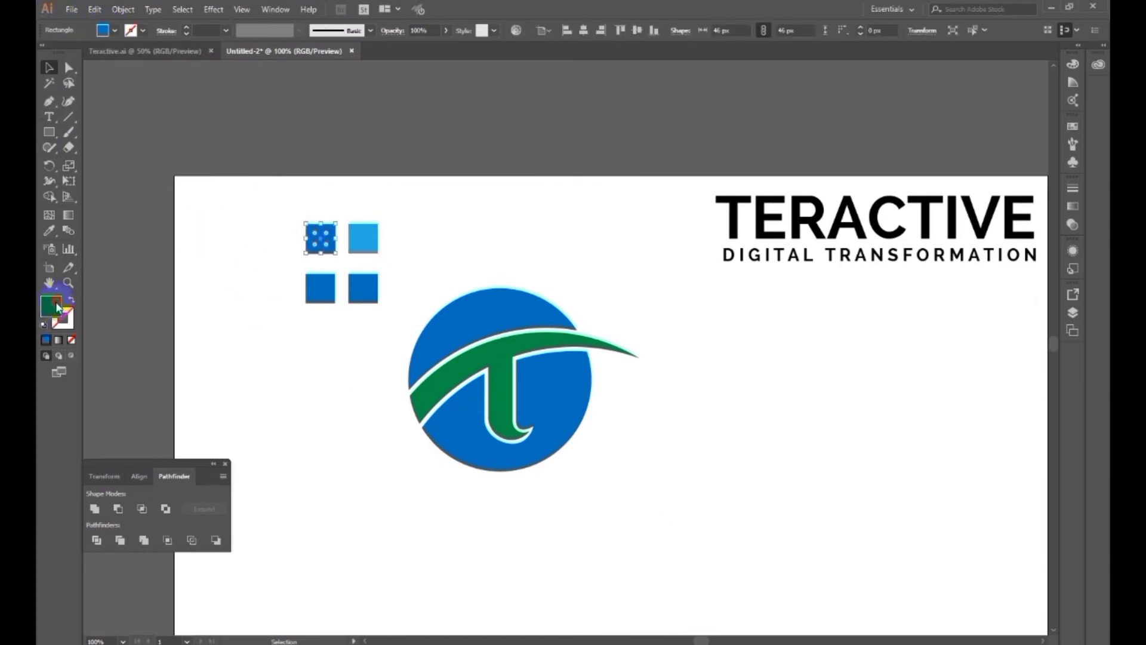
double_click(58, 307)
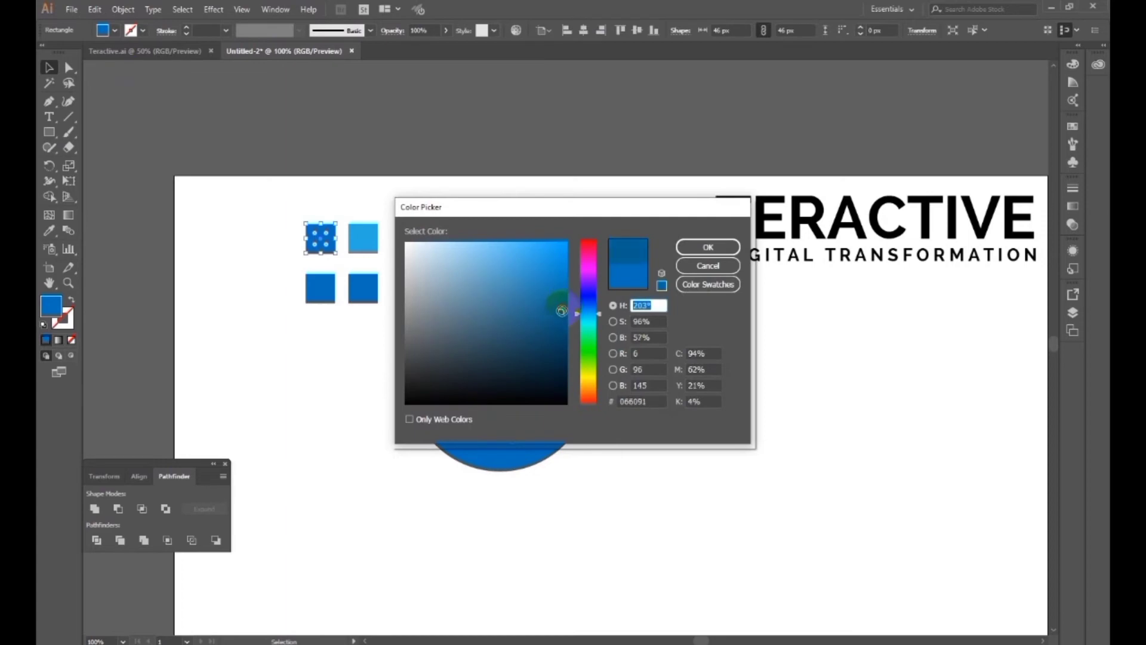
key("Return")
Fill the grid's lower-left square with a light yellowish orange.
left_click(320, 288)
left_click(108, 31)
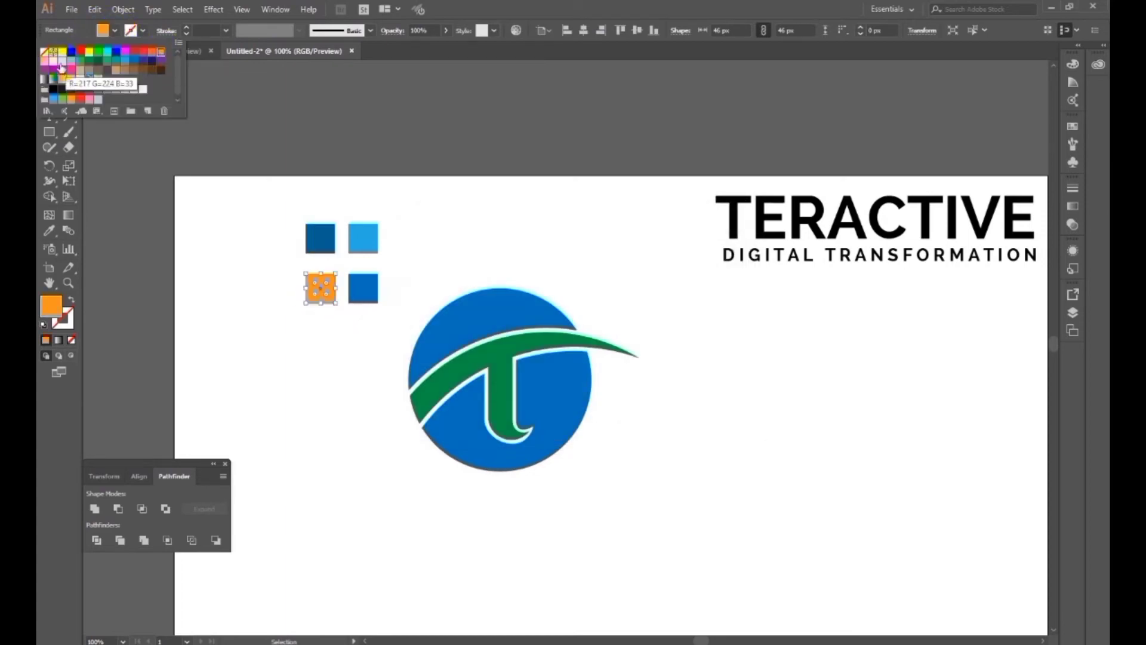
left_click(164, 234)
Fill the grid's lower-right square with an orange swatch and darken it slightly in the Color Picker.
left_click(362, 298)
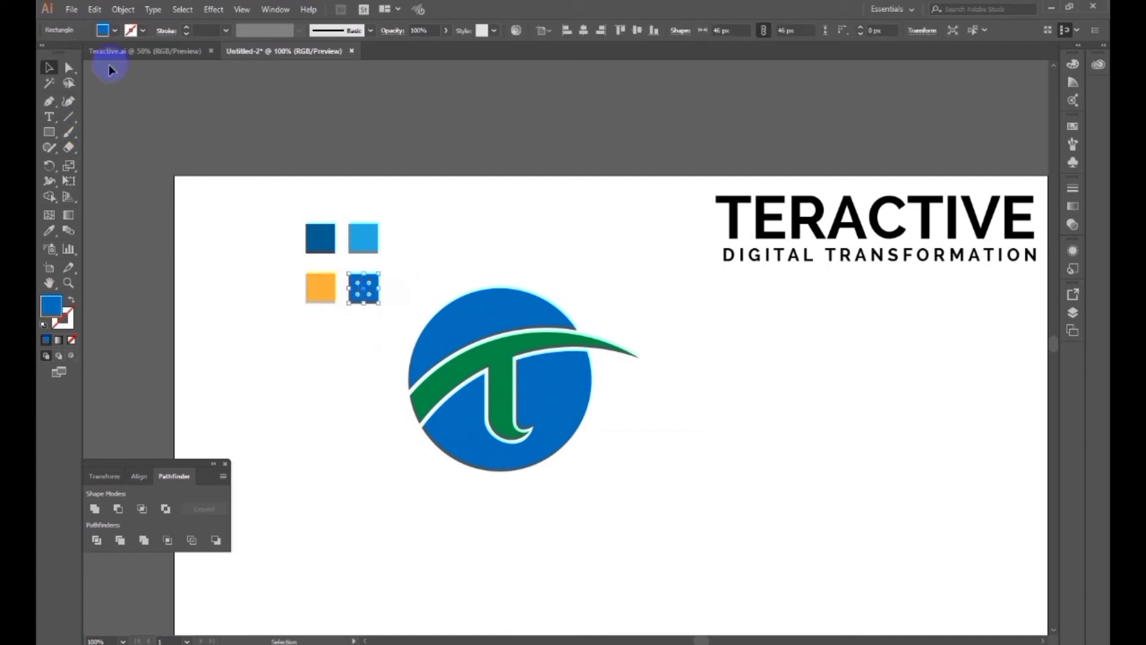
left_click(116, 30)
left_click(161, 52)
left_click(197, 238)
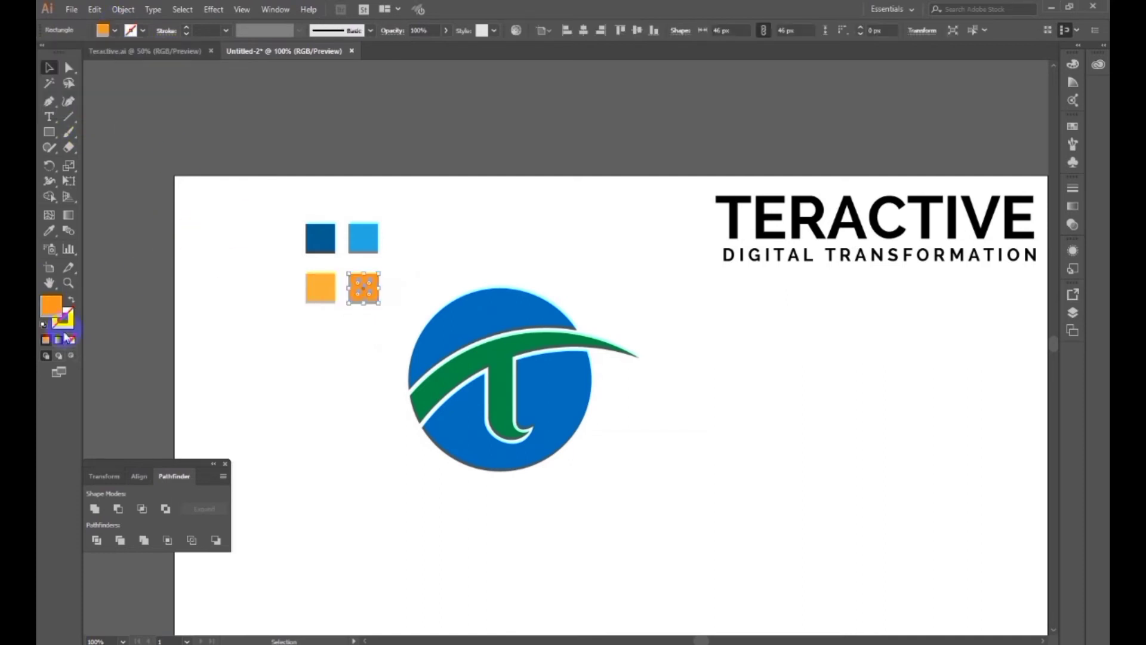
double_click(55, 310)
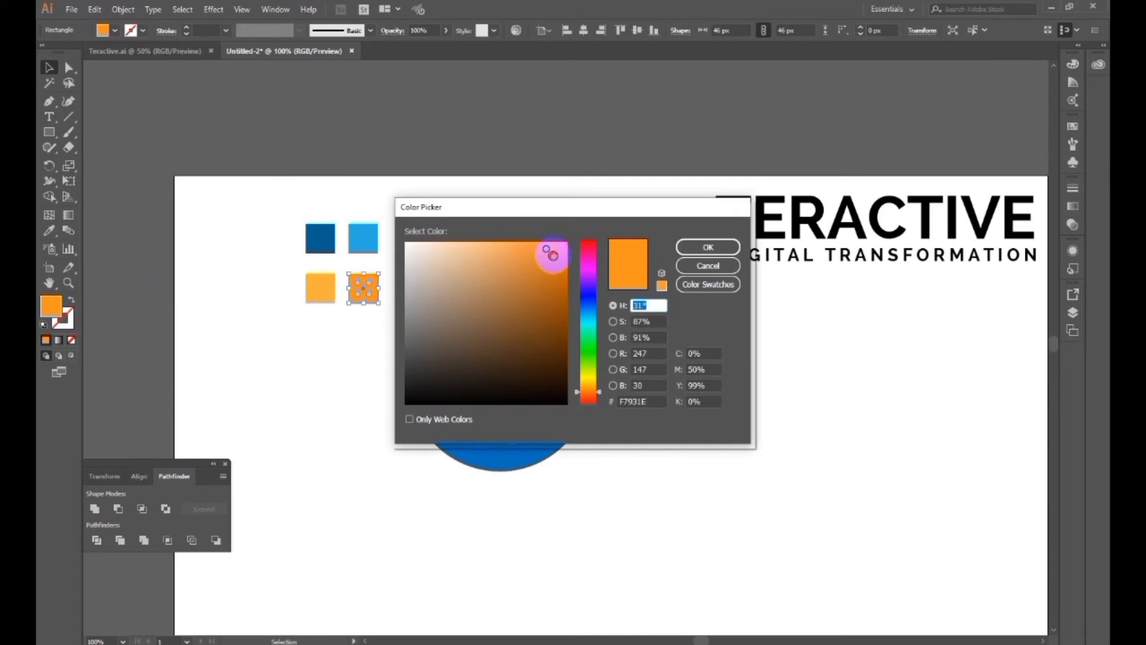
key("Return")
left_click(343, 350)
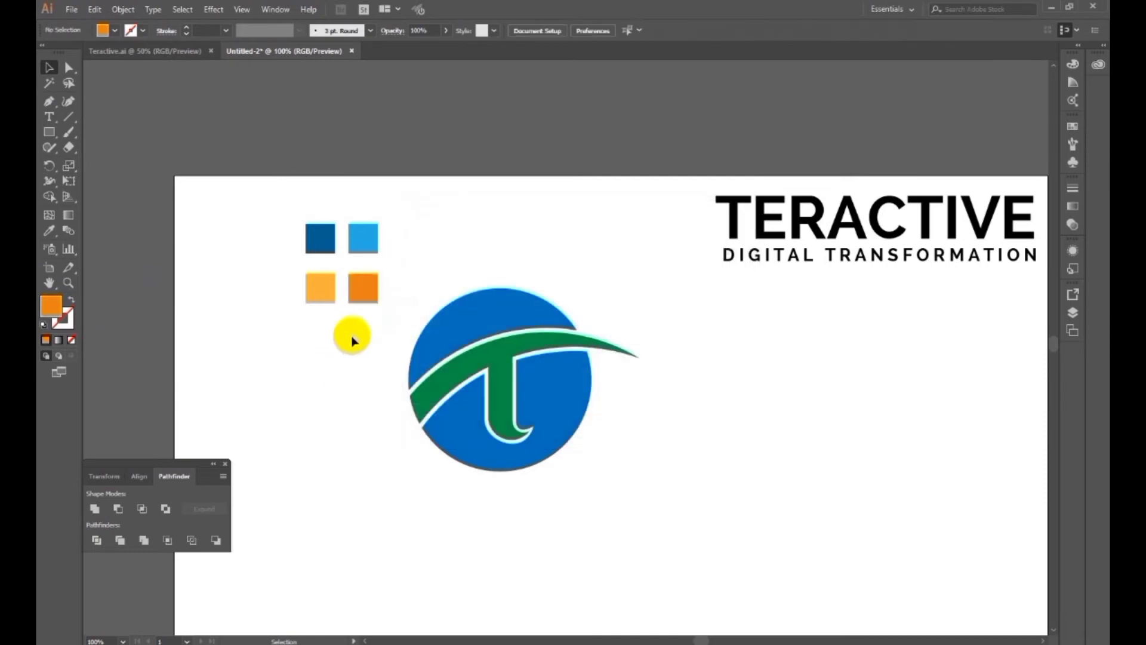
Select all parts of the symbol and apply a white-to-black linear gradient fill.
left_click(513, 311)
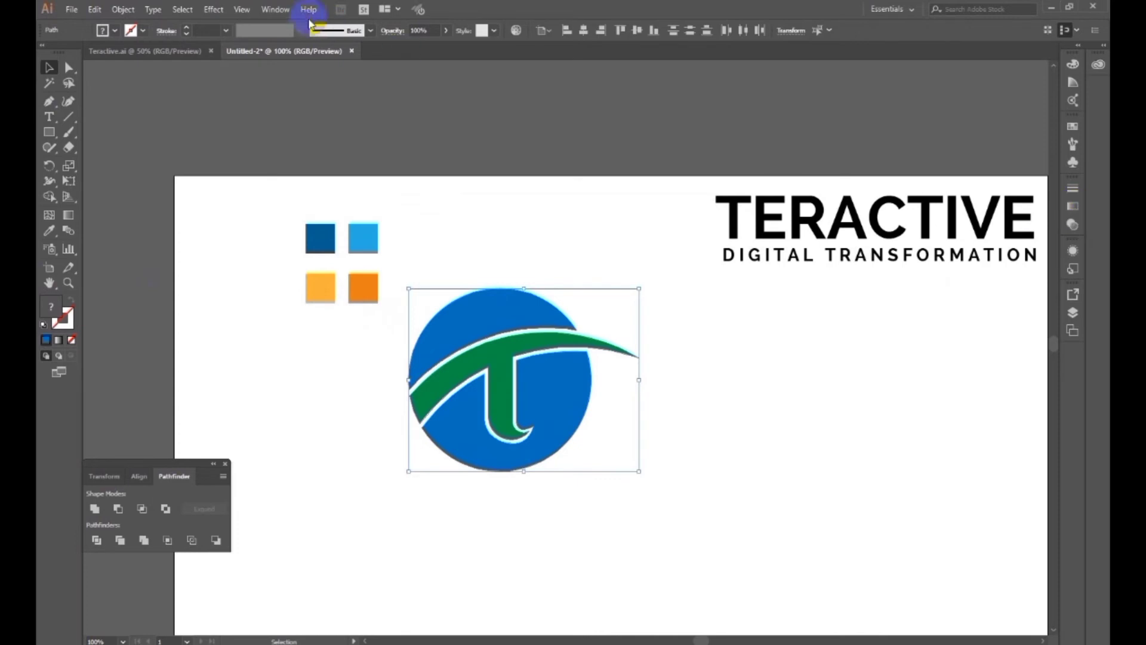
left_click(280, 10)
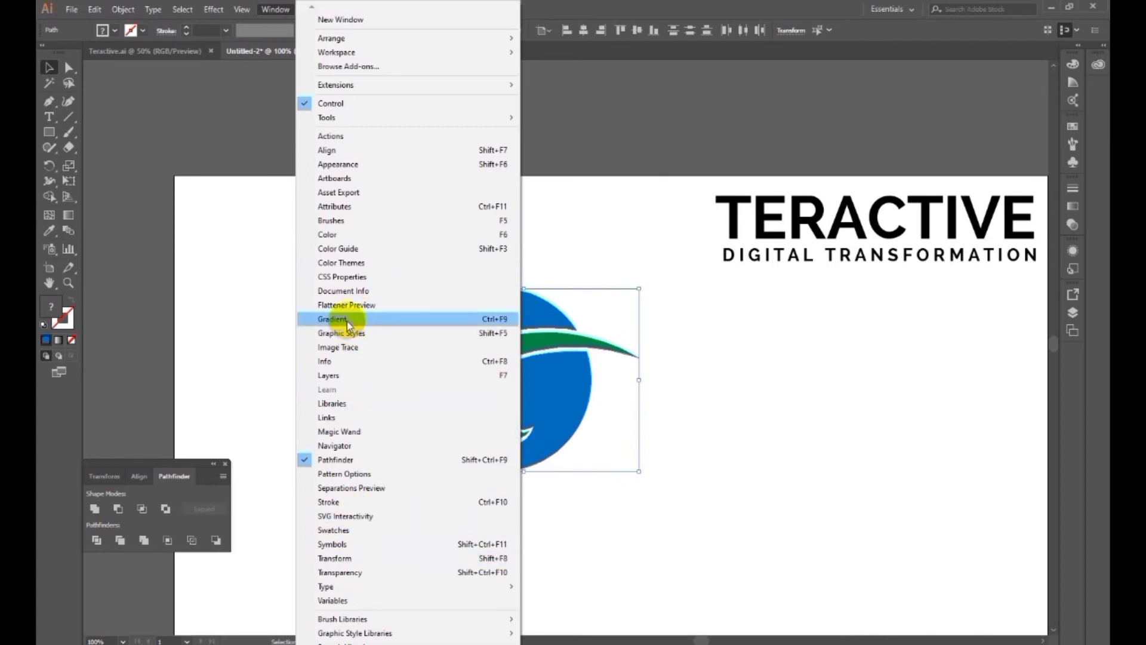
left_click(376, 320)
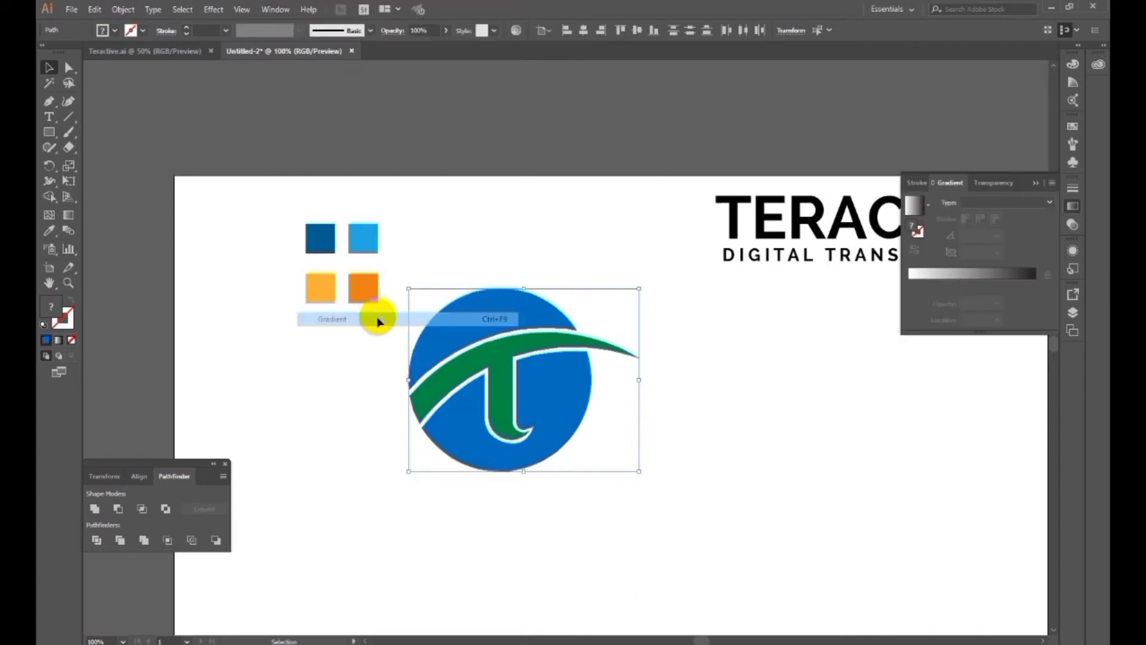
left_click(946, 273)
left_click(721, 353)
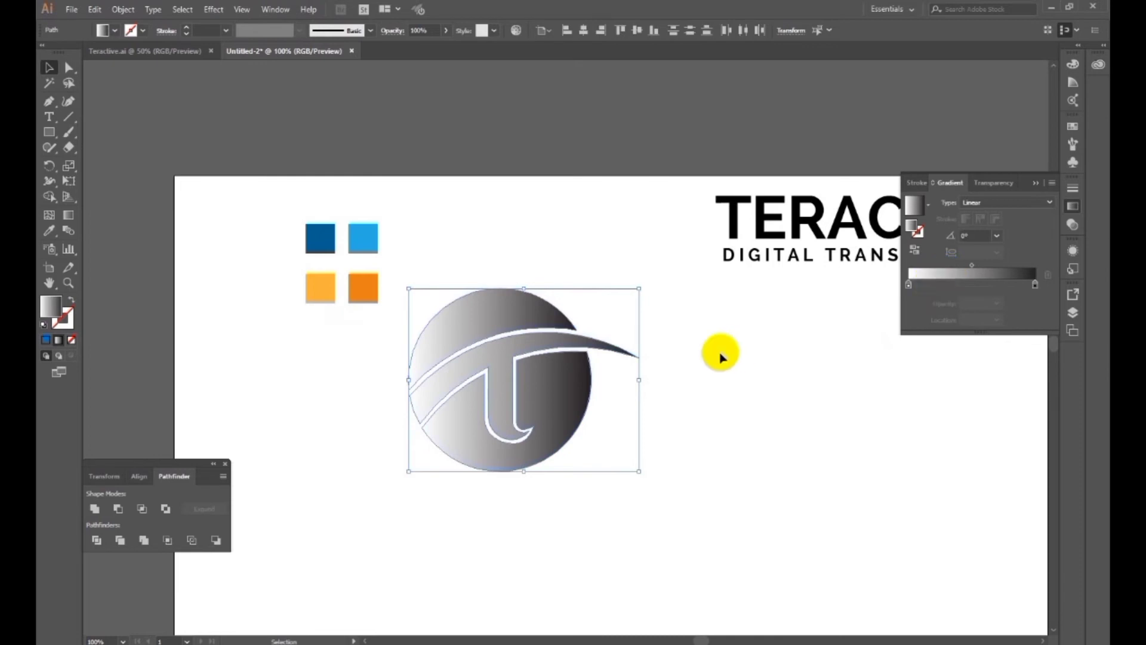
Copy the light blue square's hex code 29ABE2 and use it as the starting colour of the upper circle section's gradient.
left_click(369, 238)
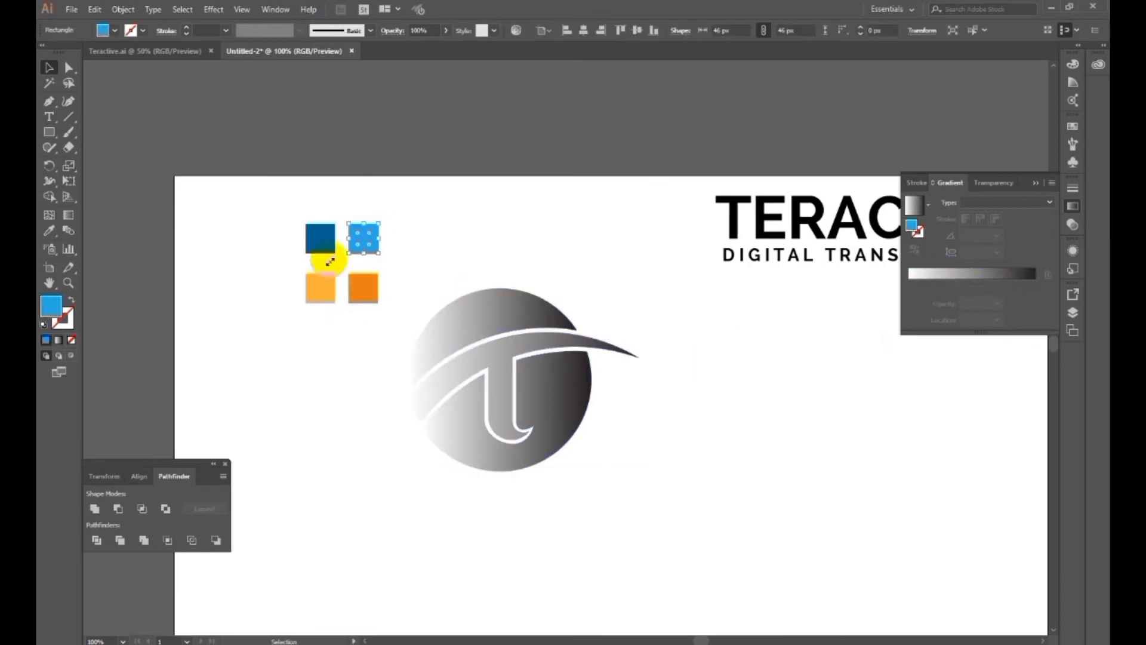
double_click(52, 307)
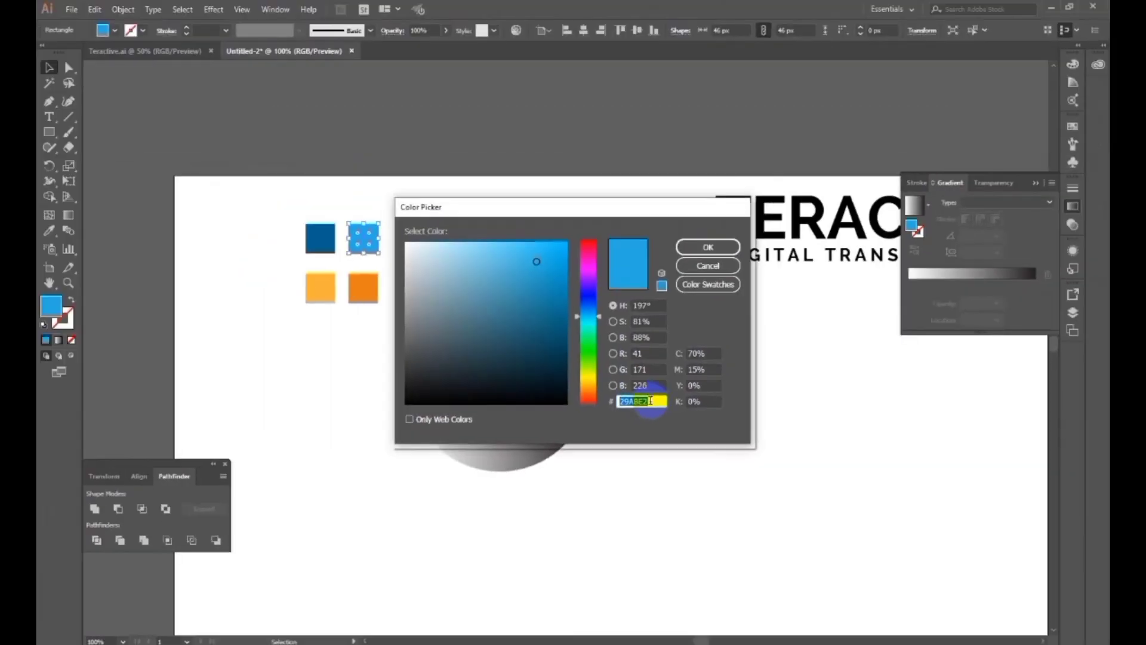
key("Return")
left_click(541, 308)
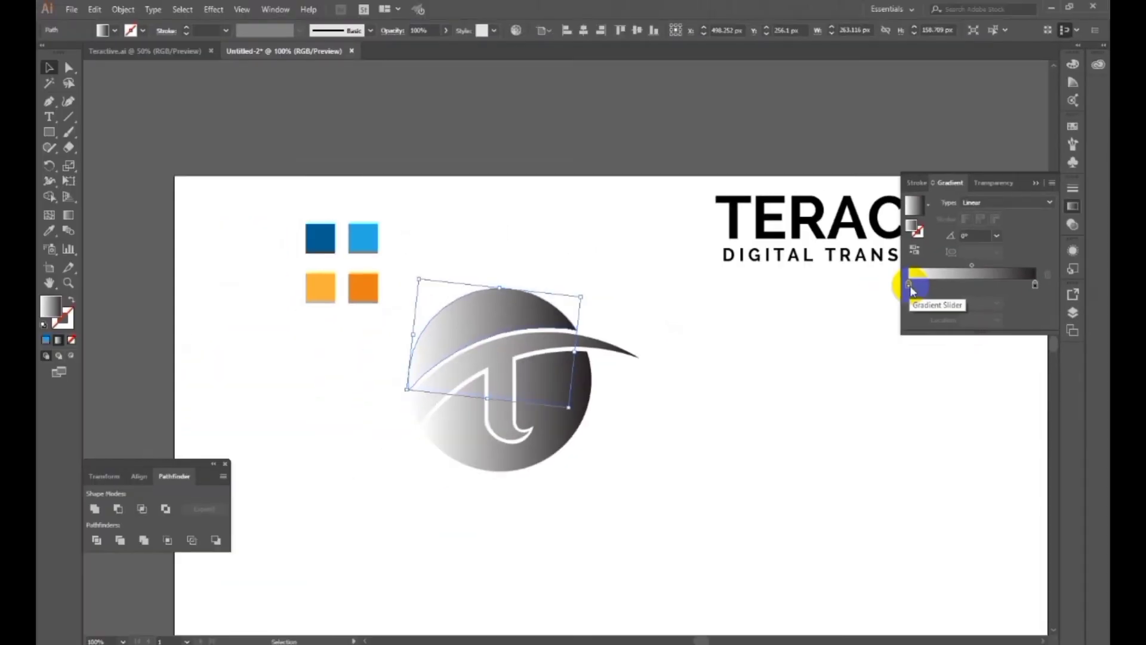
double_click(910, 284)
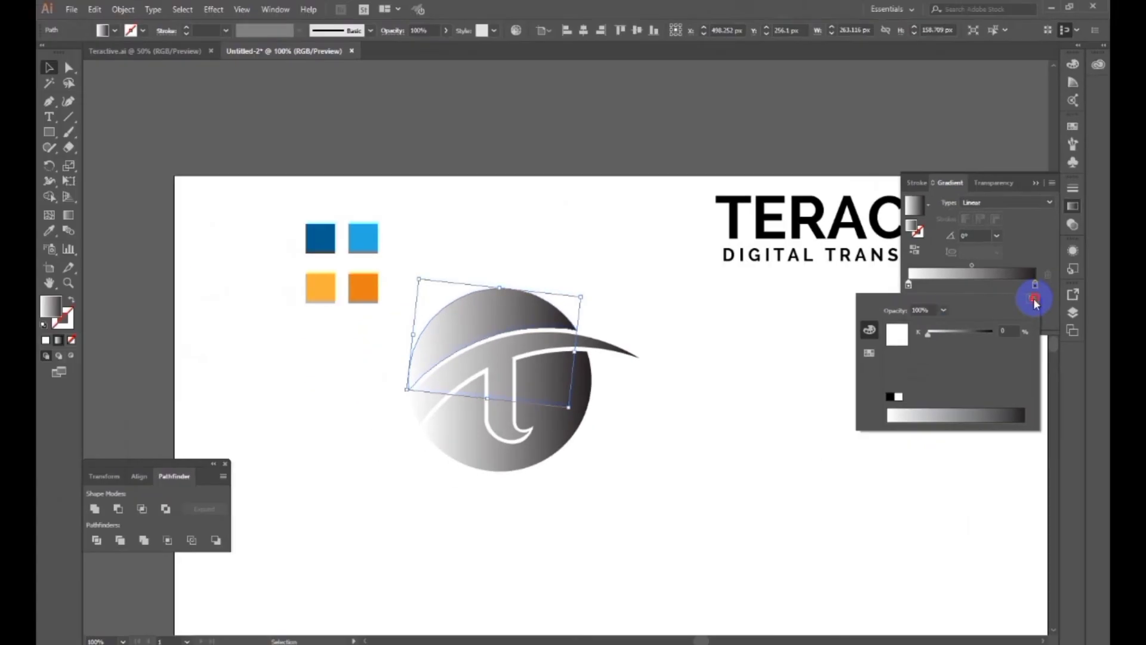
left_click(955, 314)
left_click(955, 315)
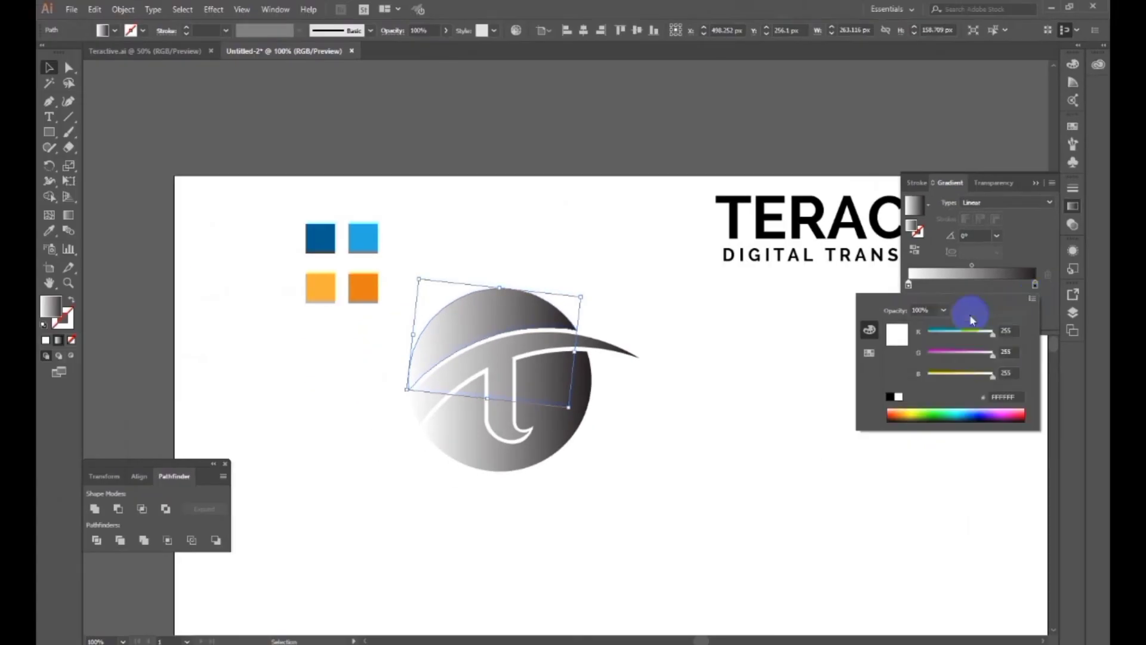
key("Return")
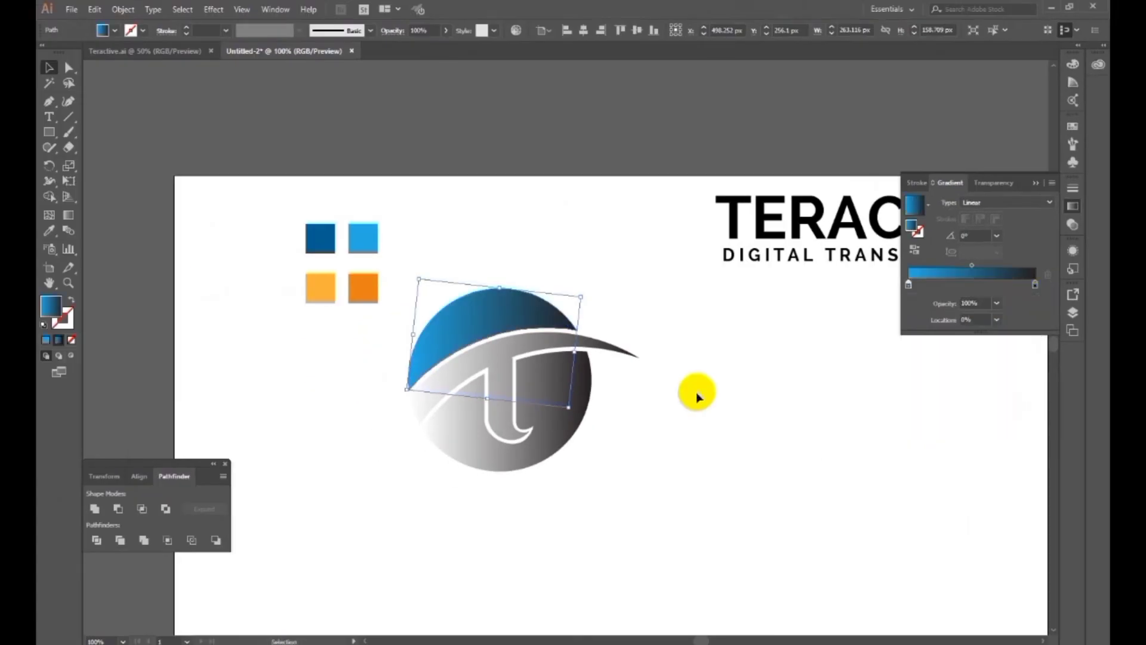
Copy the hex colour code of the light blue square again.
left_click(656, 396)
left_click(361, 240)
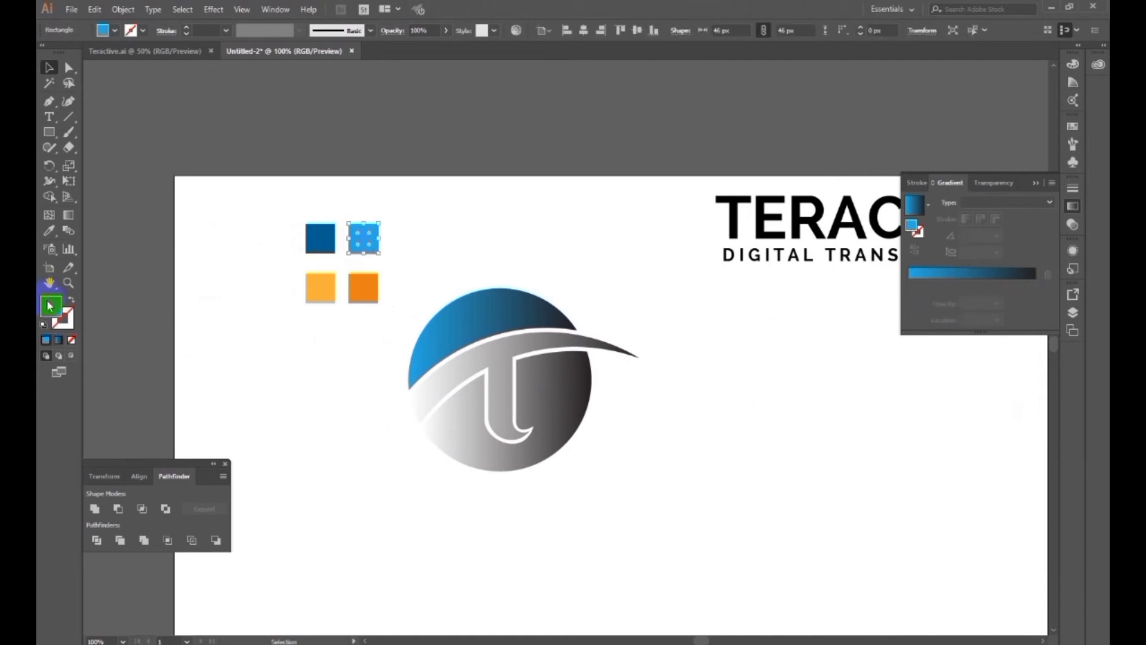
double_click(48, 305)
left_click_drag(668, 404, 376, 410)
key("Return")
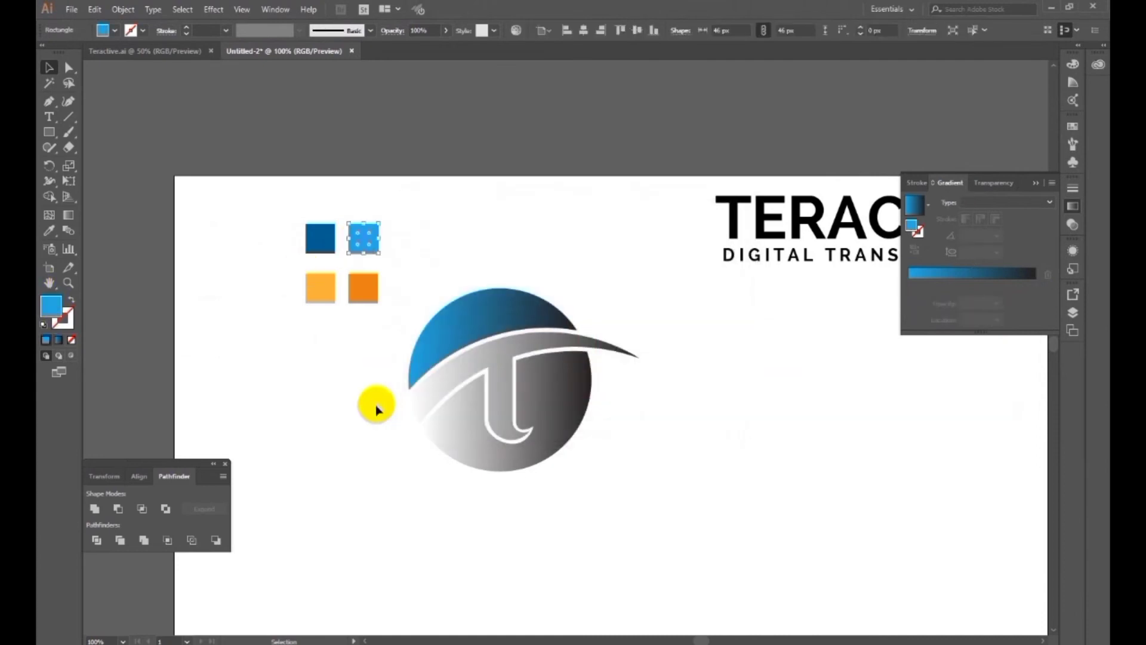
Set the ending colour of the upper circle section's gradient to the copied light blue 29ABE2.
left_click(525, 294)
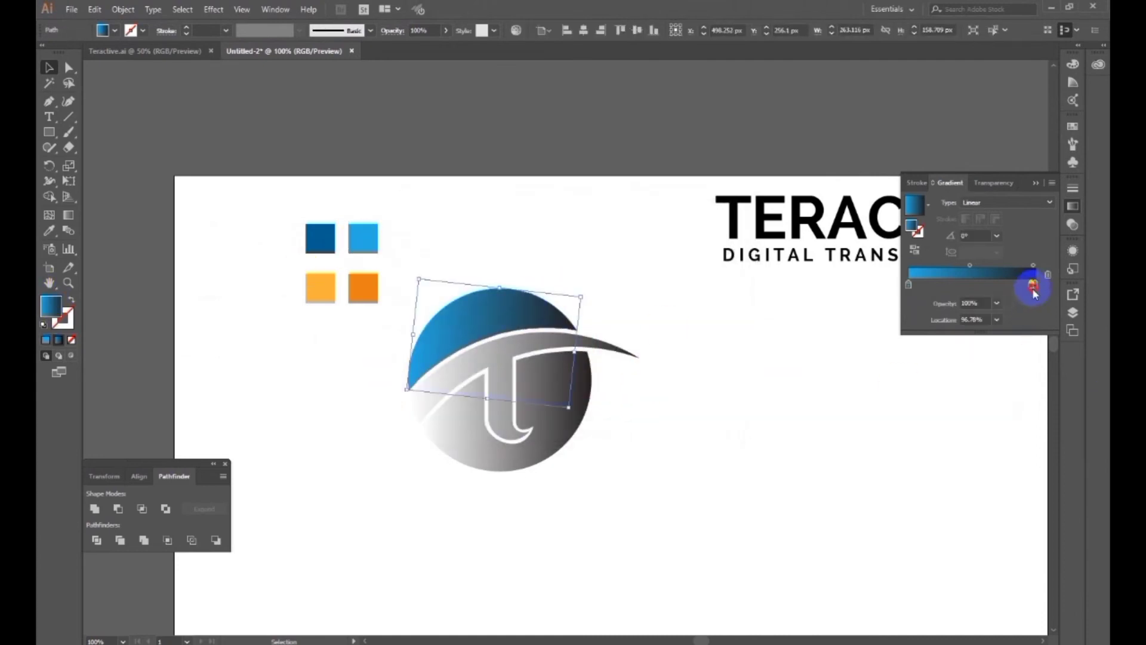
double_click(1033, 287)
left_click(1030, 289)
double_click(1035, 286)
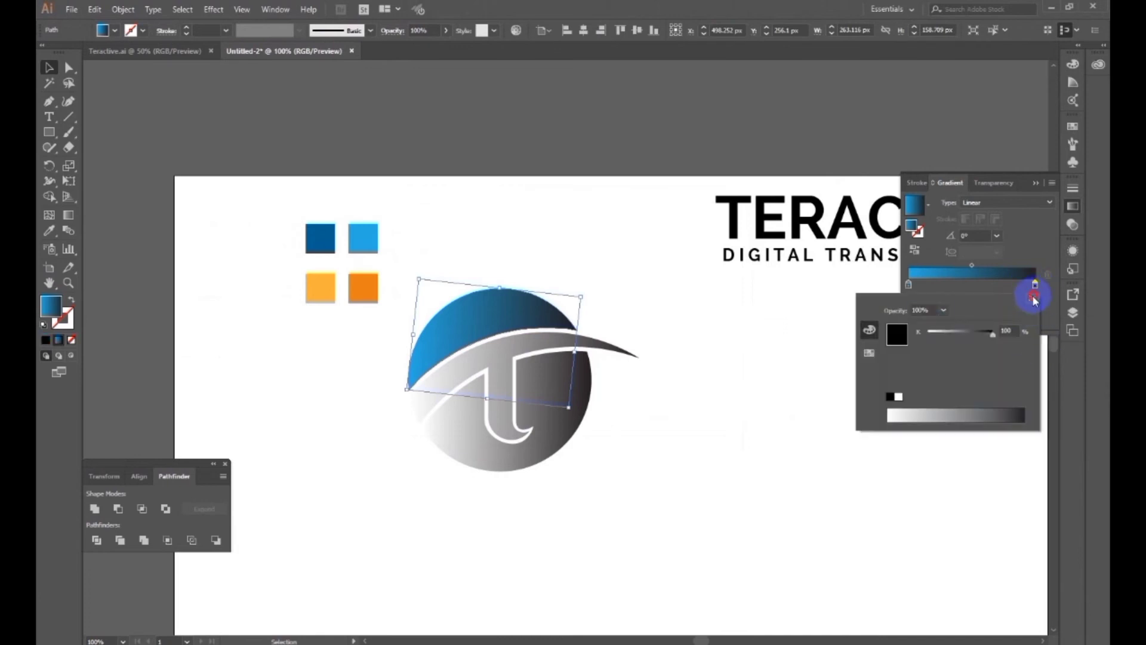
left_click(1033, 298)
left_click(962, 315)
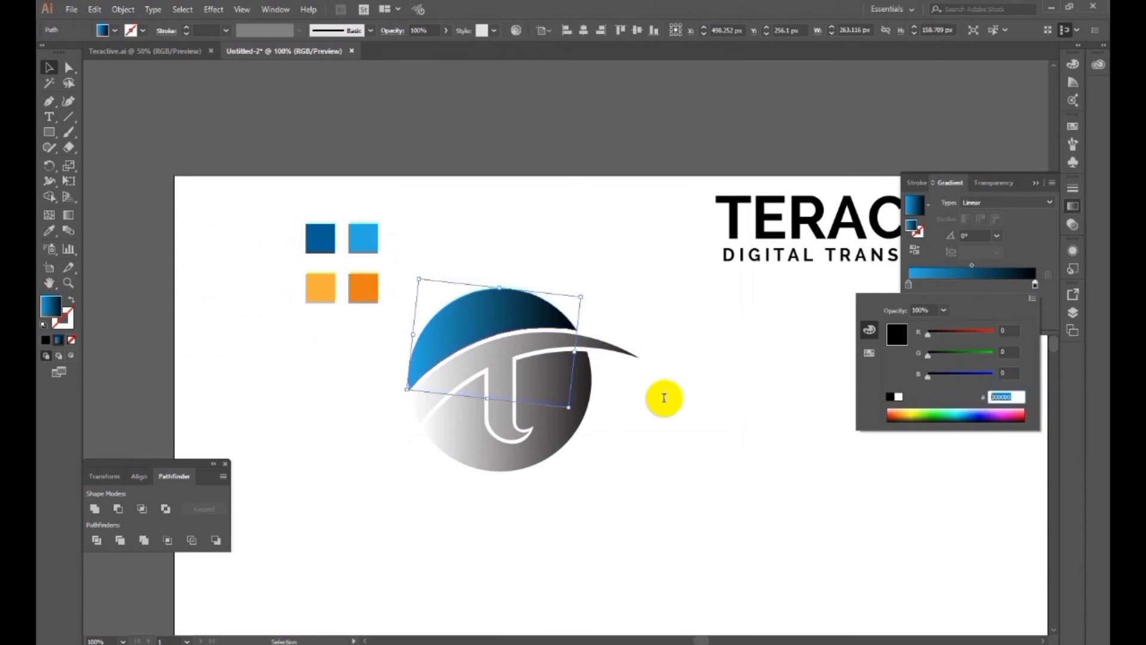
key("ctrl+v")
key("Return")
left_click(435, 266)
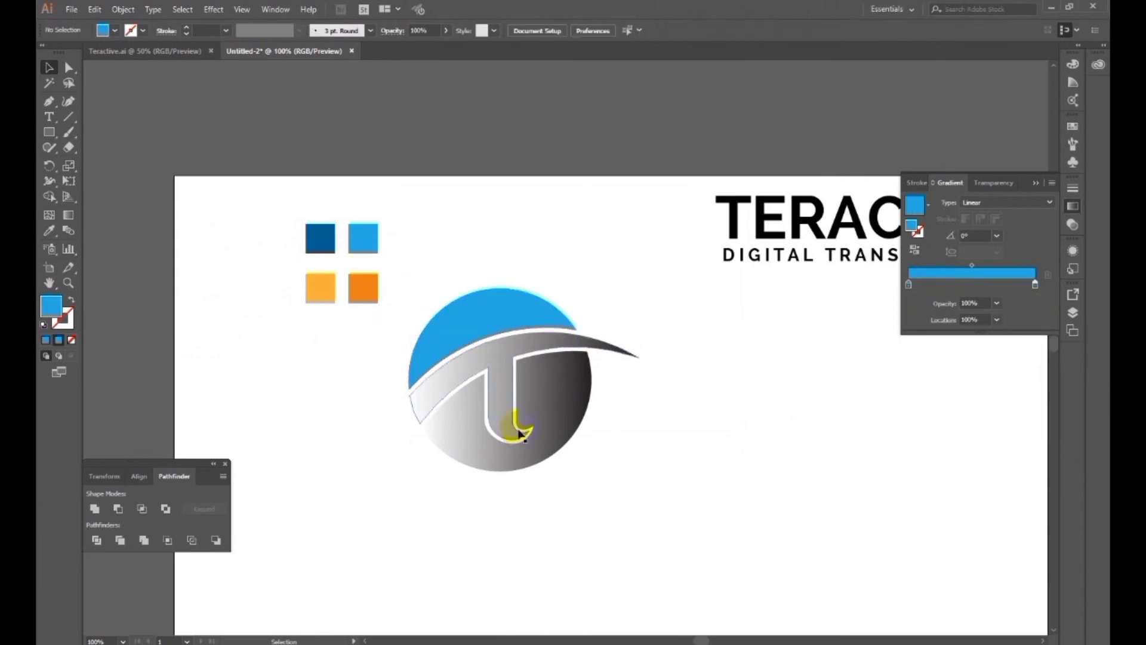
Apply the upper circle section's light blue fill to the rest of the symbol with the Eyedropper.
left_click_drag(570, 475, 447, 346)
left_click(49, 231)
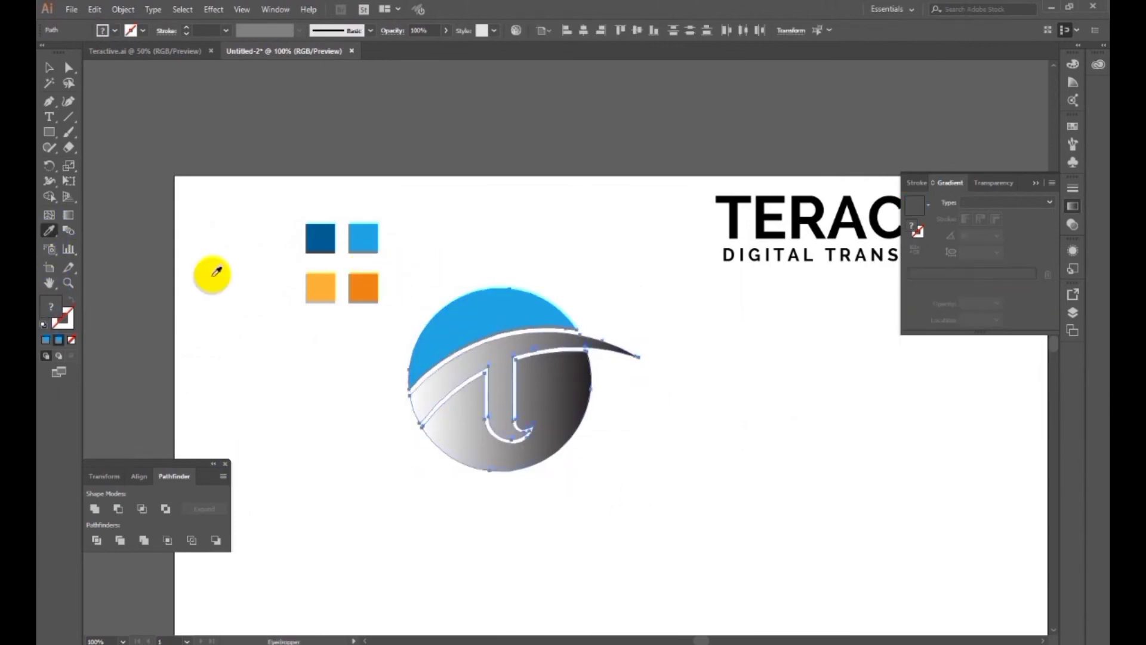
left_click(449, 321)
left_click(49, 68)
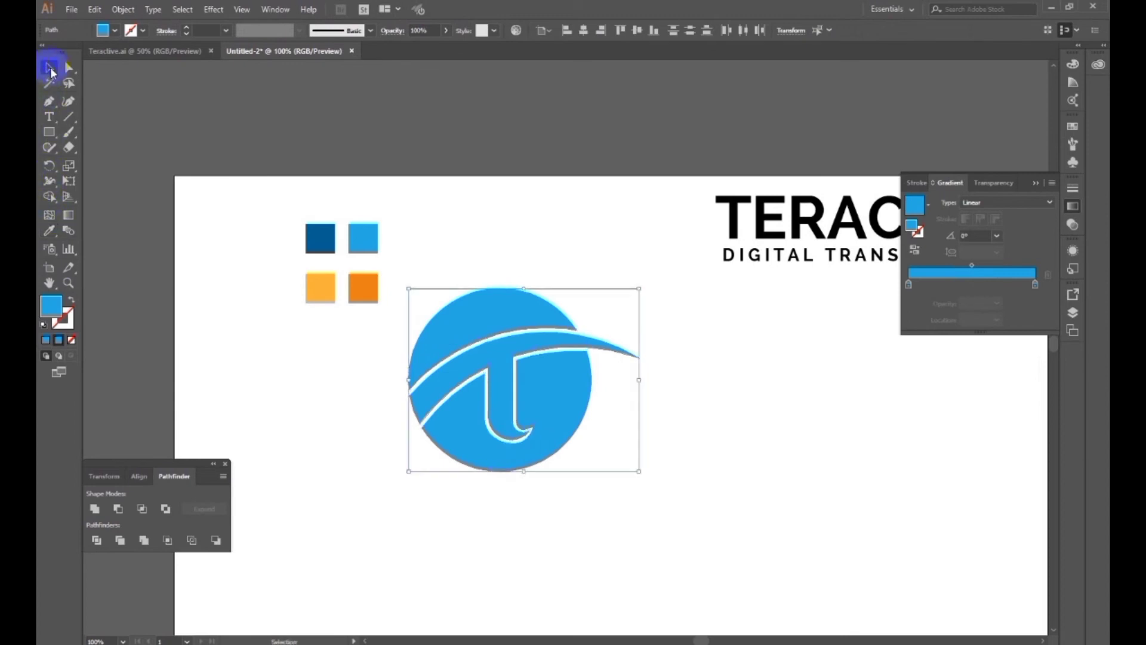
Select the circle's blue sections without the swoosh and group them.
left_click(410, 522)
left_click(557, 388, "shift")
left_click(499, 314, "shift")
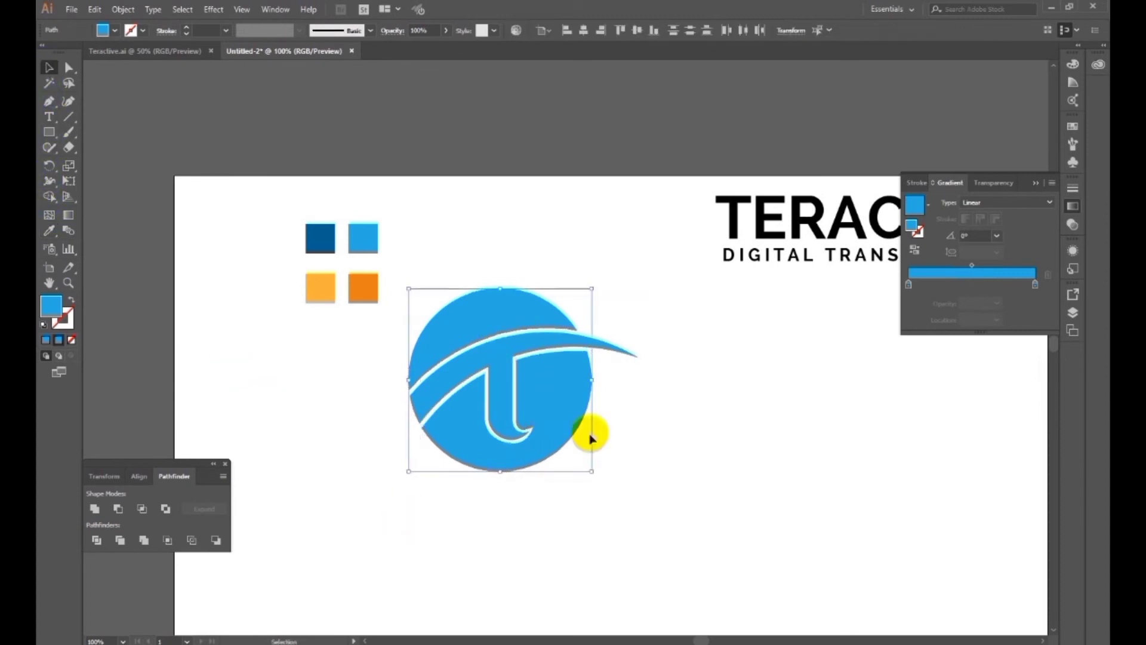
key("ctrl+g")
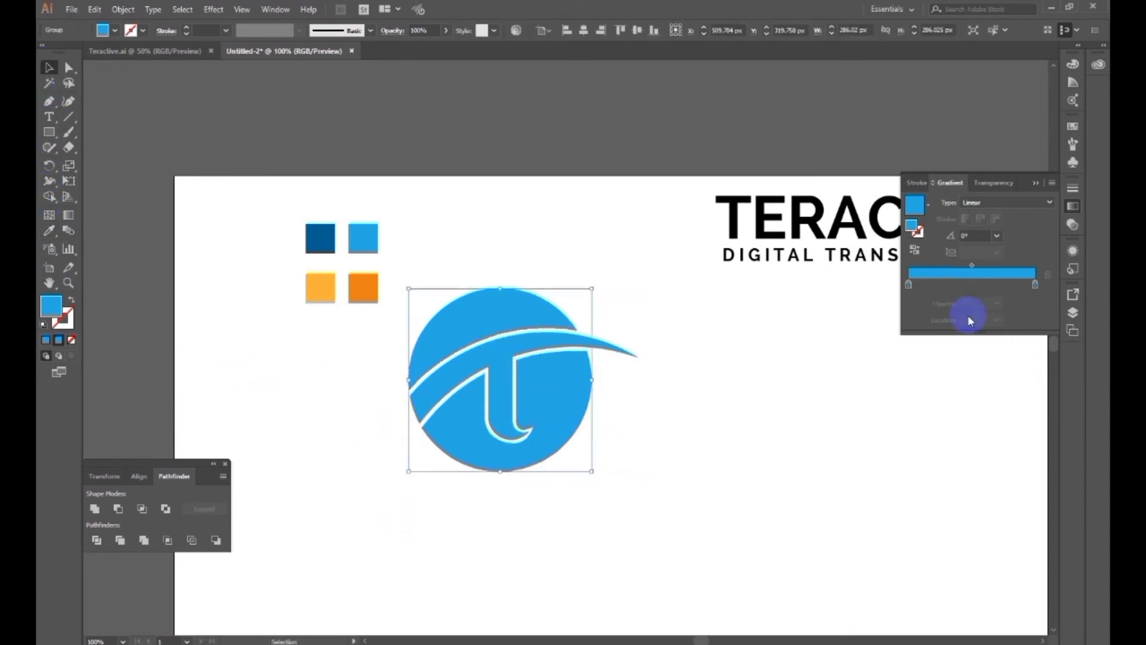
Copy the hex colour code of the dark blue square.
left_click(328, 236)
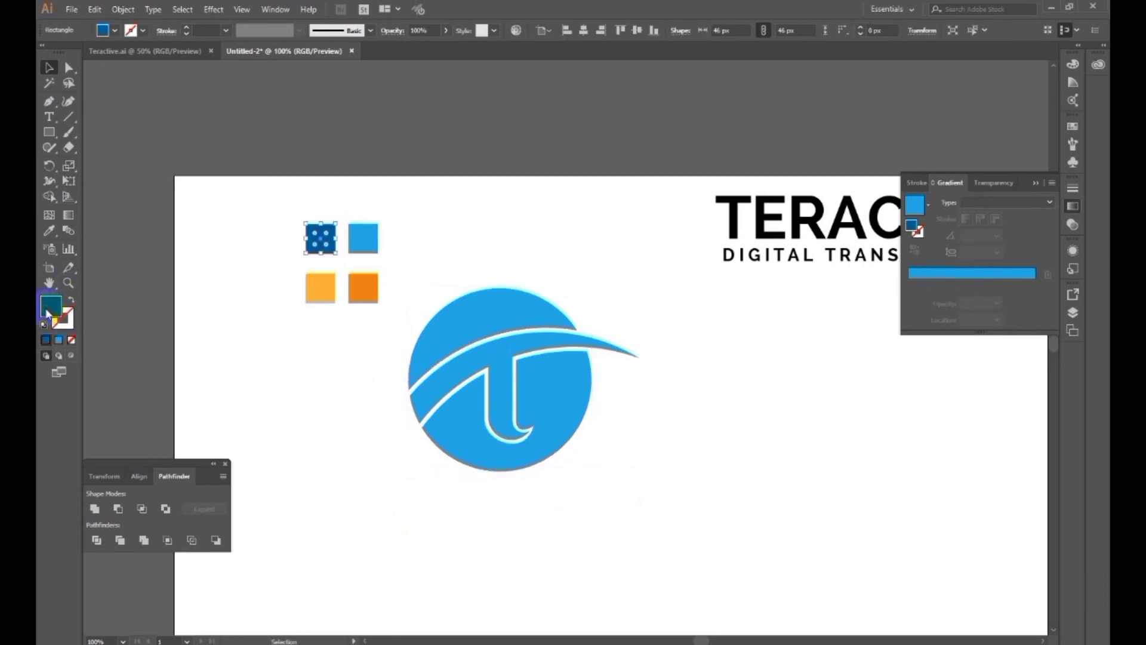
double_click(47, 311)
left_click_drag(657, 402, 590, 402)
key("Return")
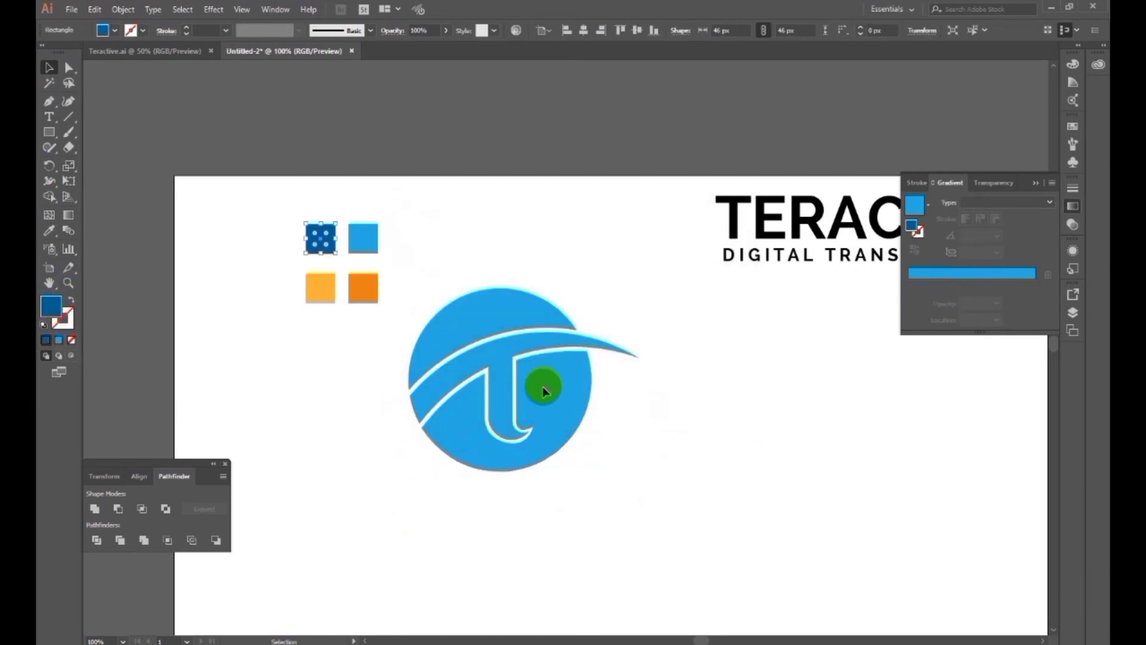
Set the circle group's gradient ending colour to the copied dark blue and change the gradient type to Radial.
left_click(544, 391)
double_click(1034, 285)
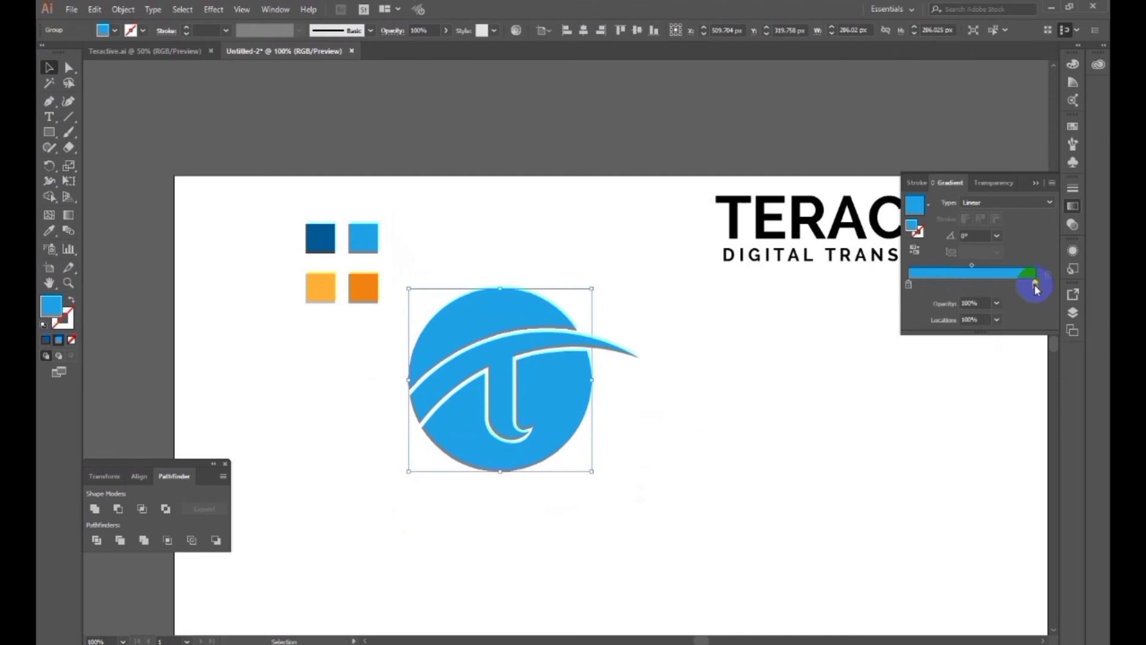
left_click_drag(1018, 396, 797, 396)
type("066091")
key("Return")
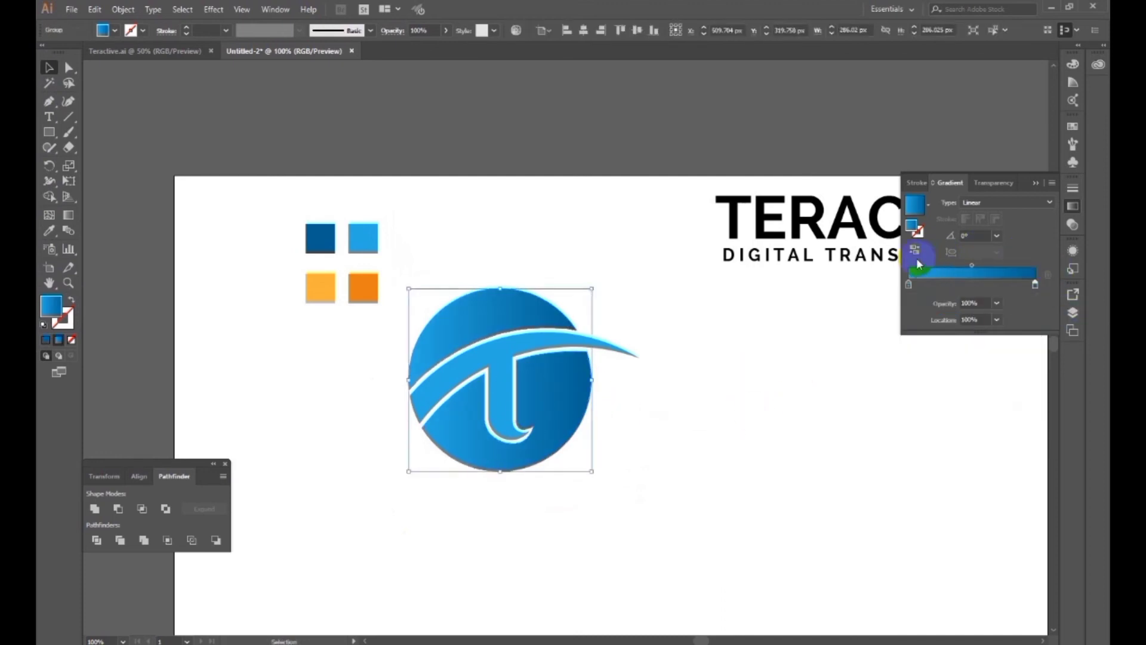
left_click(983, 230)
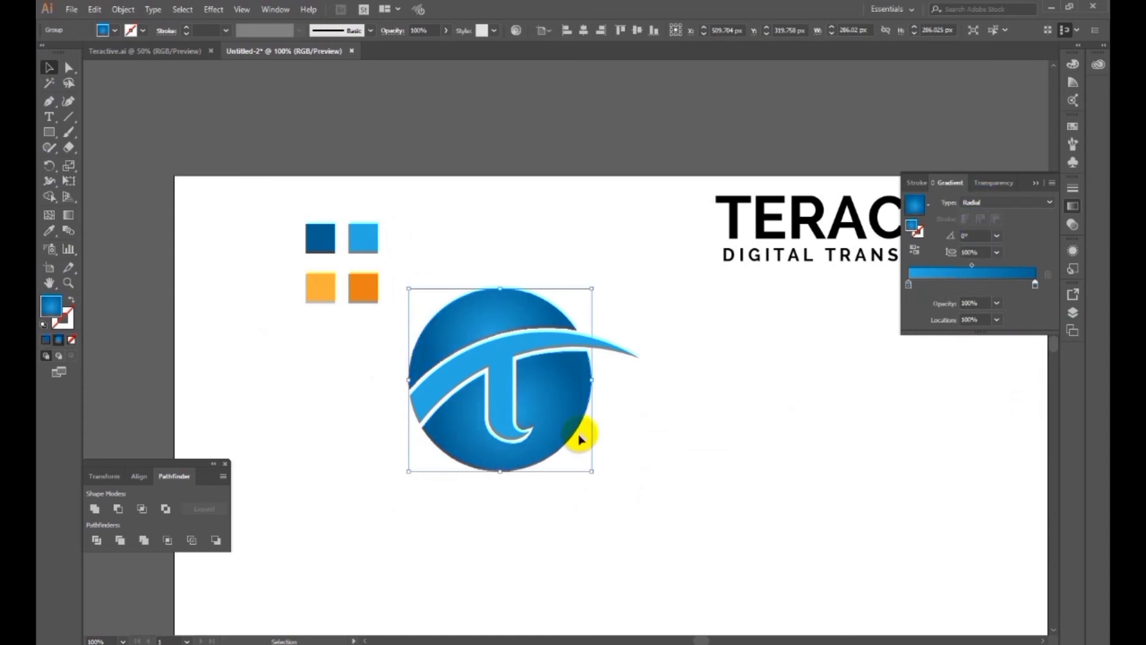
left_click(652, 414)
Copy the light orange square's hex code FBB03B.
left_click(500, 375)
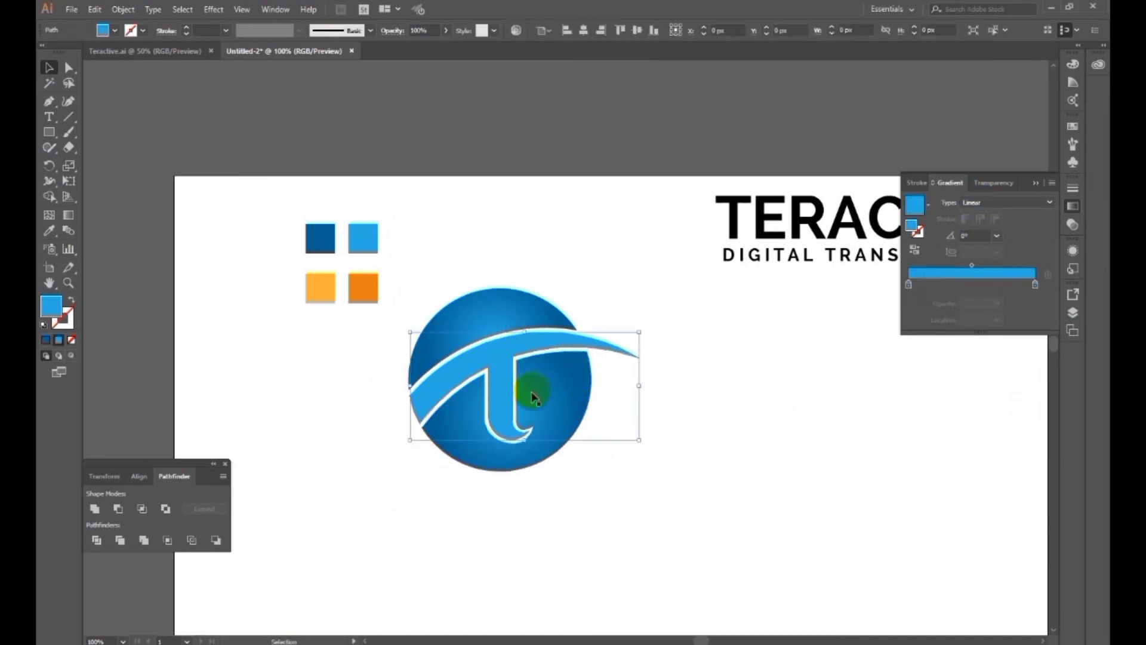
left_click(325, 293)
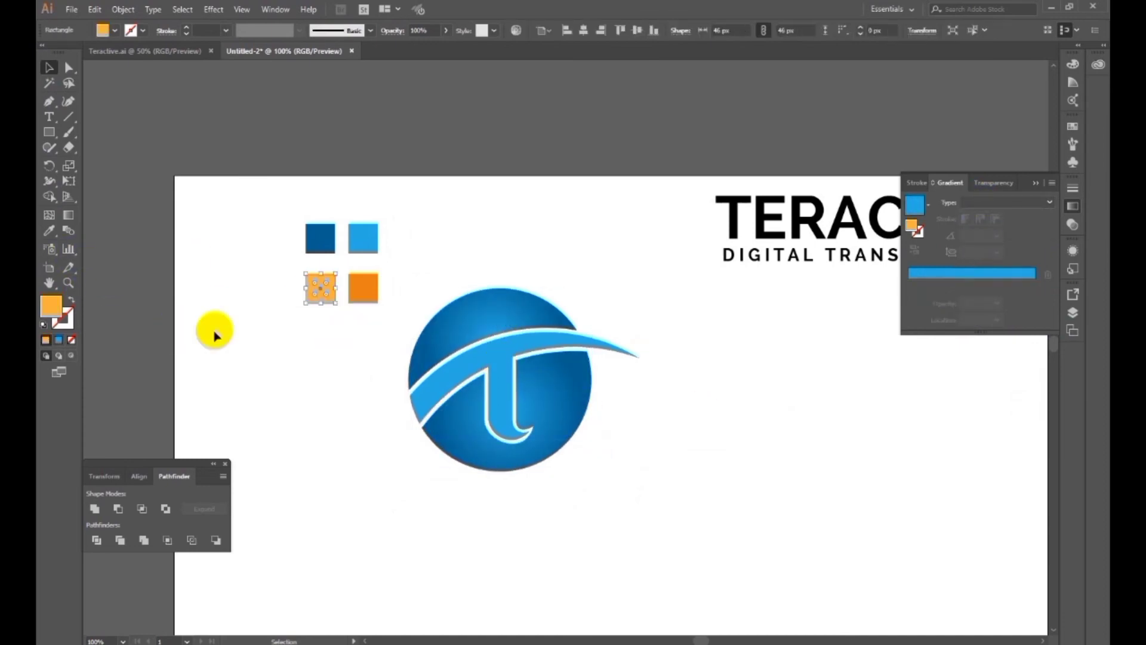
double_click(58, 305)
left_click(641, 401)
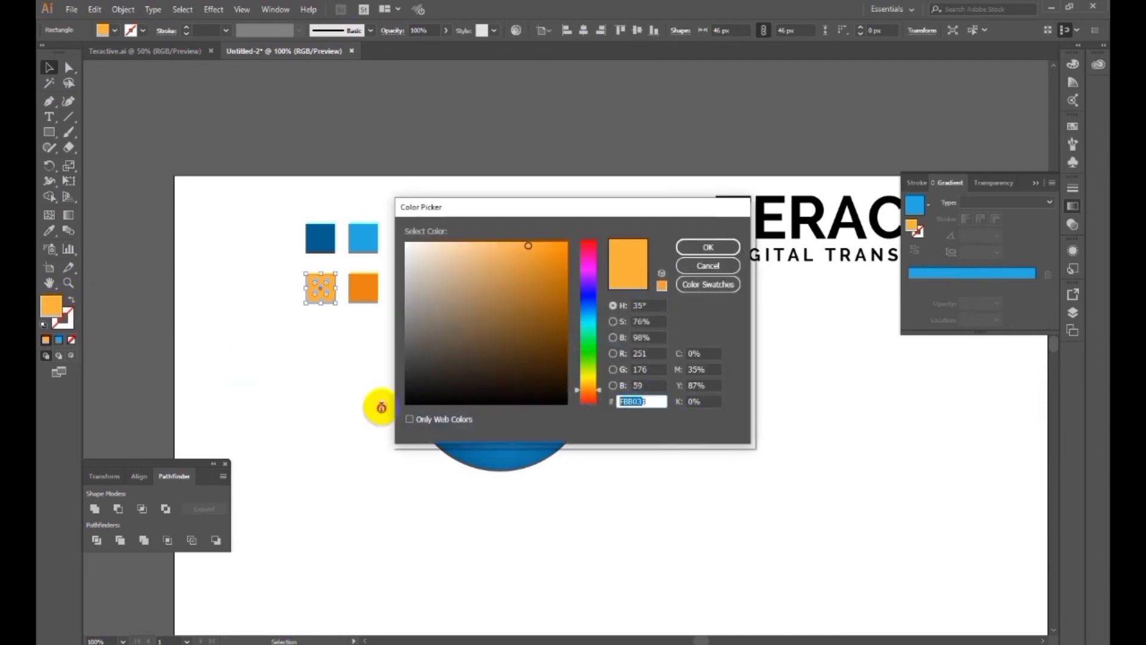
key("Return")
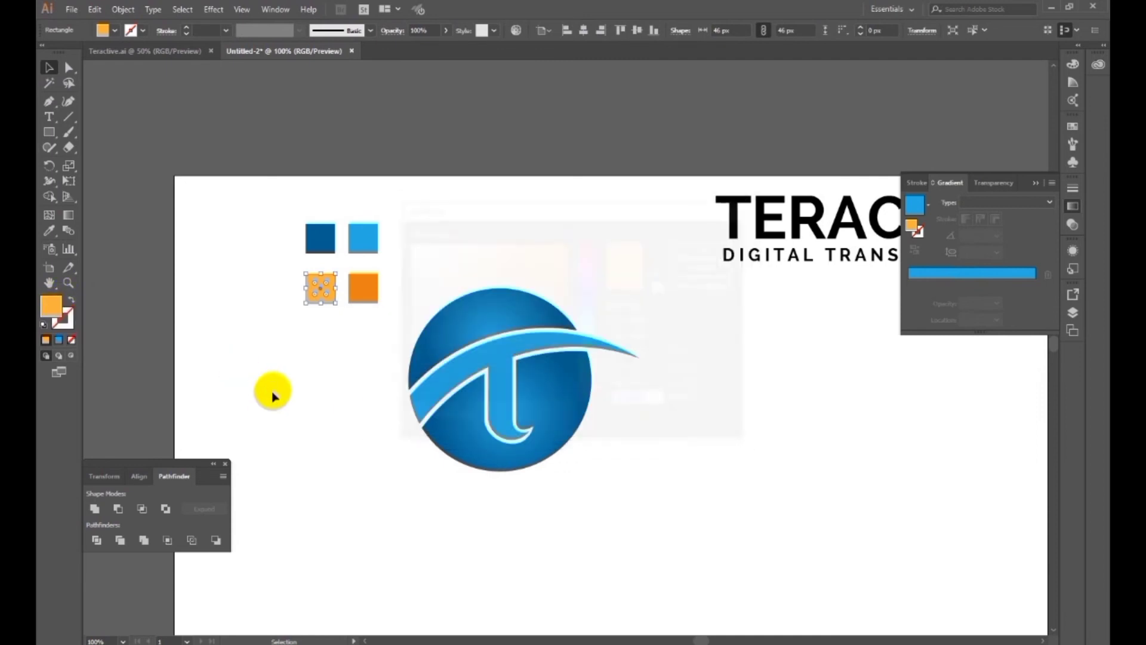
Set the starting colour of the T swoosh's linear gradient to the copied light orange FBB03B.
left_click(456, 371)
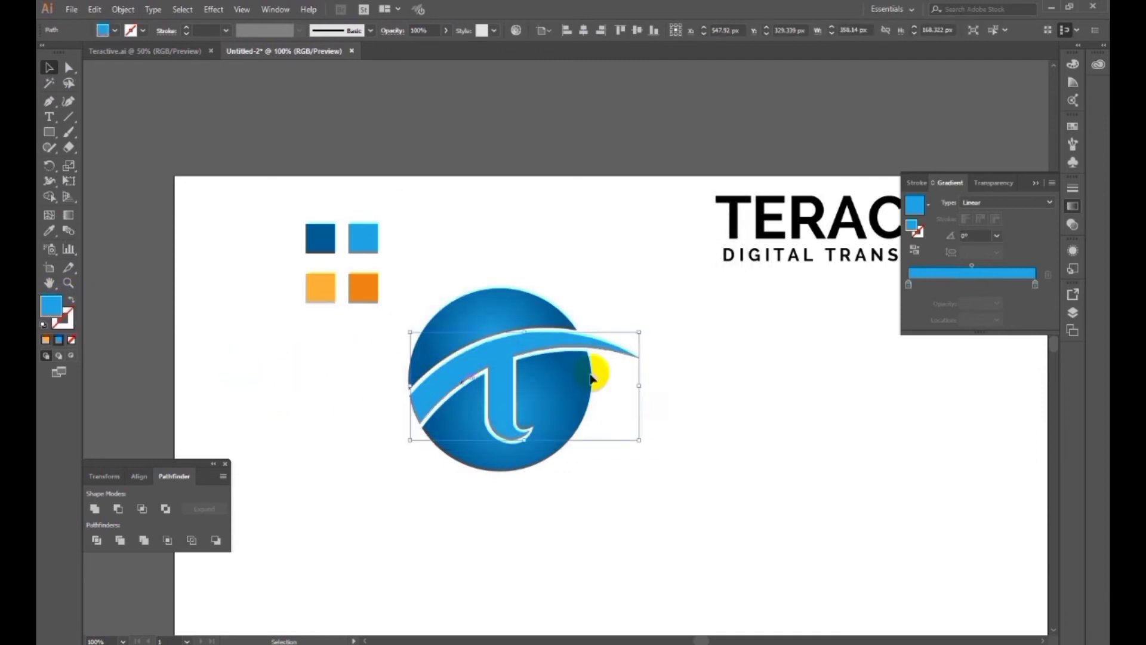
double_click(908, 284)
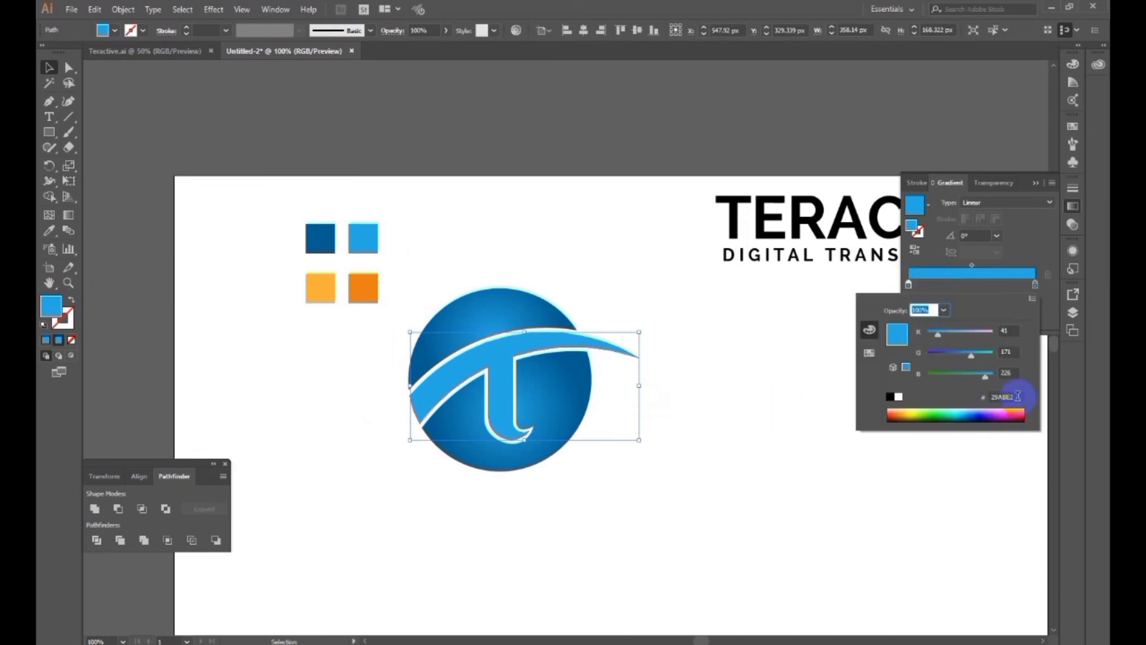
left_click_drag(1018, 396, 720, 398)
key("ctrl+v")
key("Return")
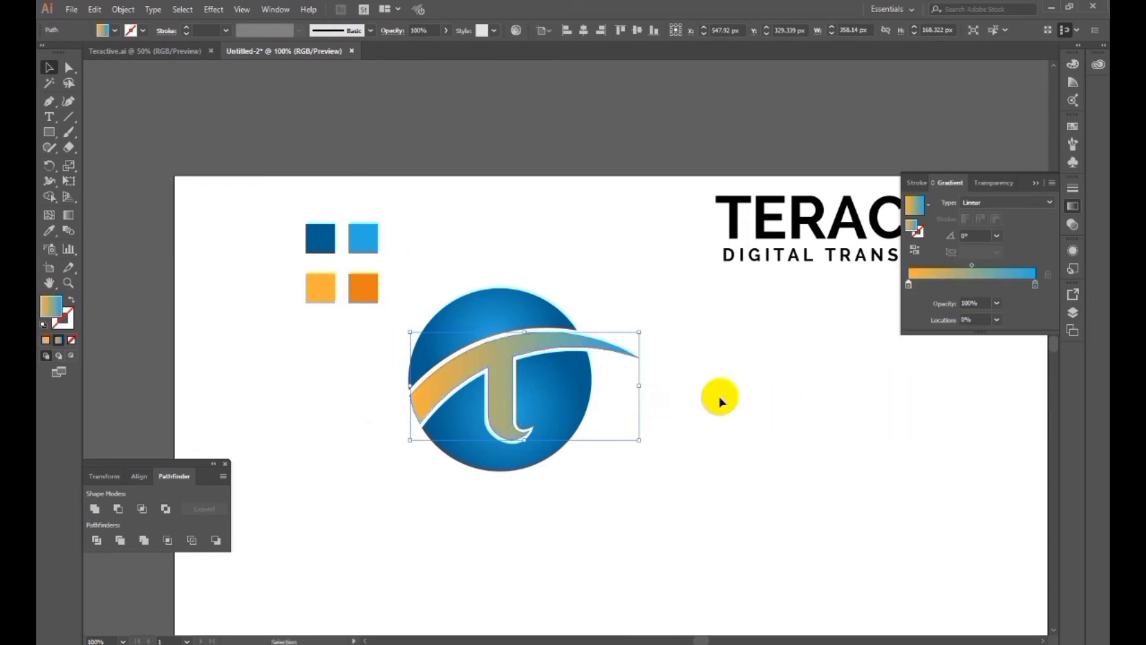
Copy the dark orange square's hex code E87F18.
left_click(375, 289)
double_click(59, 313)
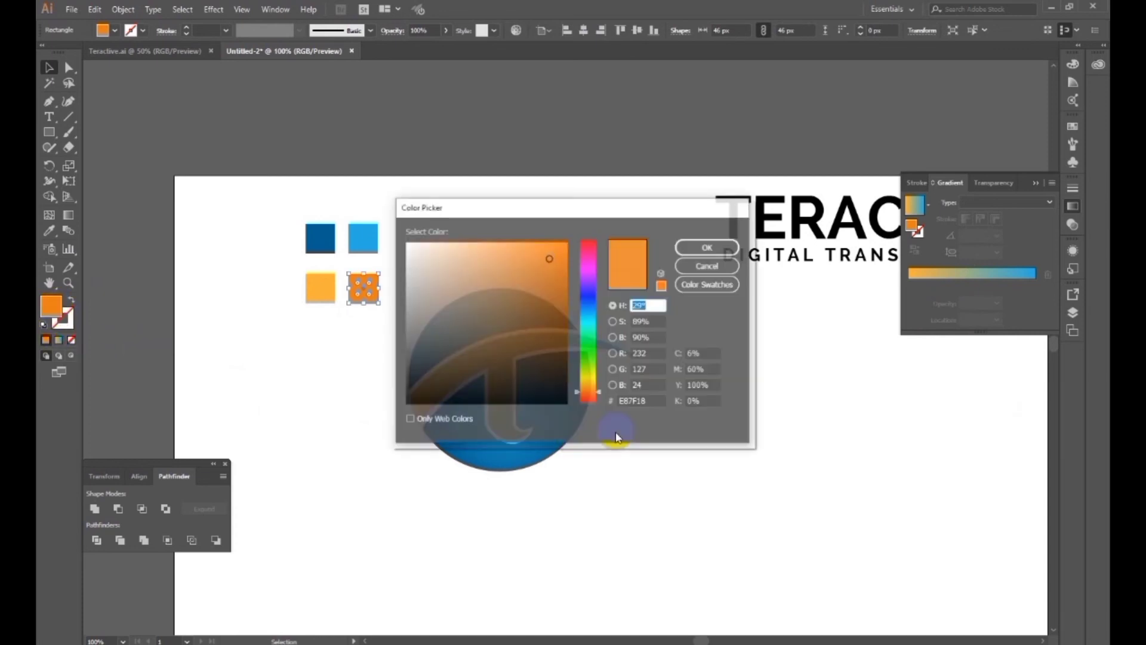
left_click(418, 415)
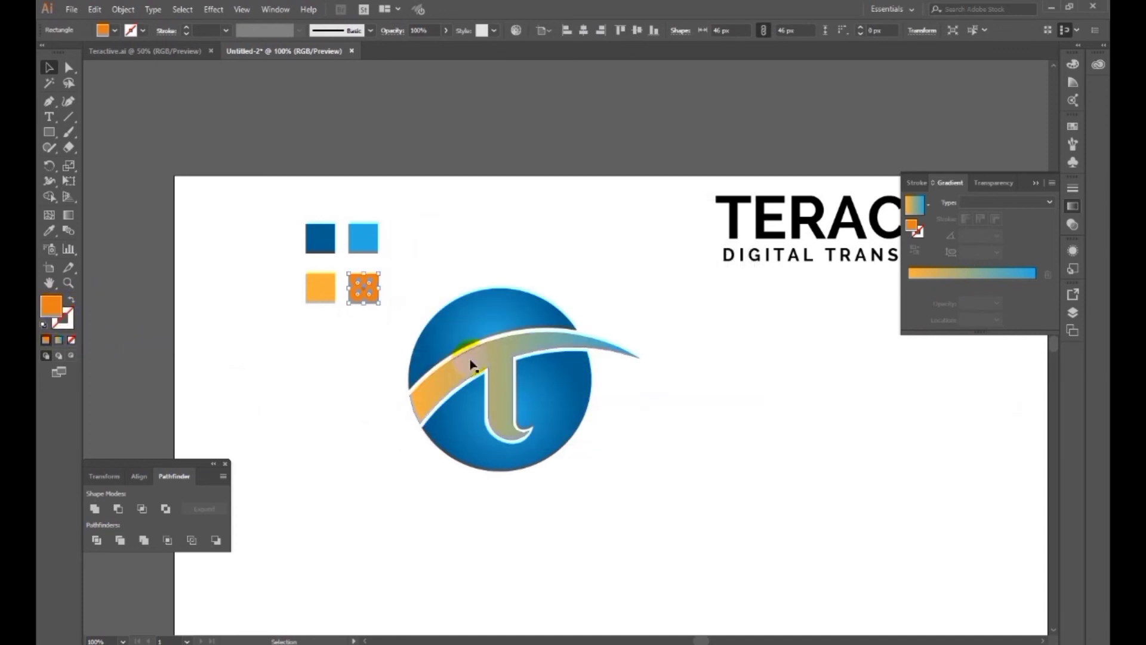
Set the ending colour of the T swoosh's gradient to the copied dark orange E87F18.
left_click(472, 362)
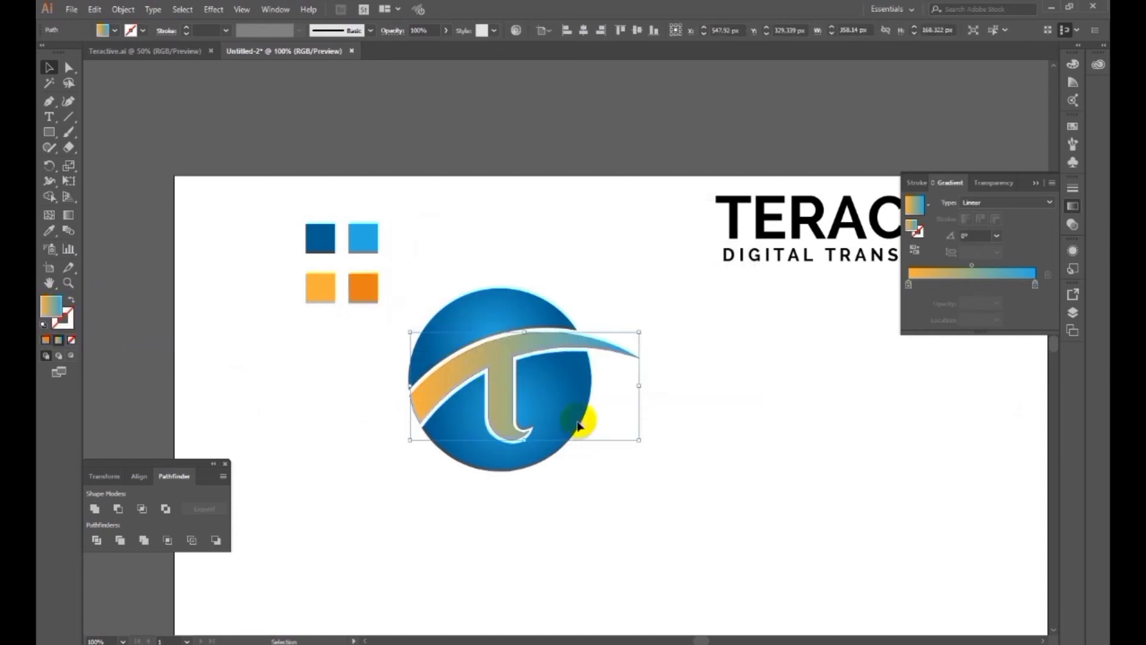
double_click(1035, 285)
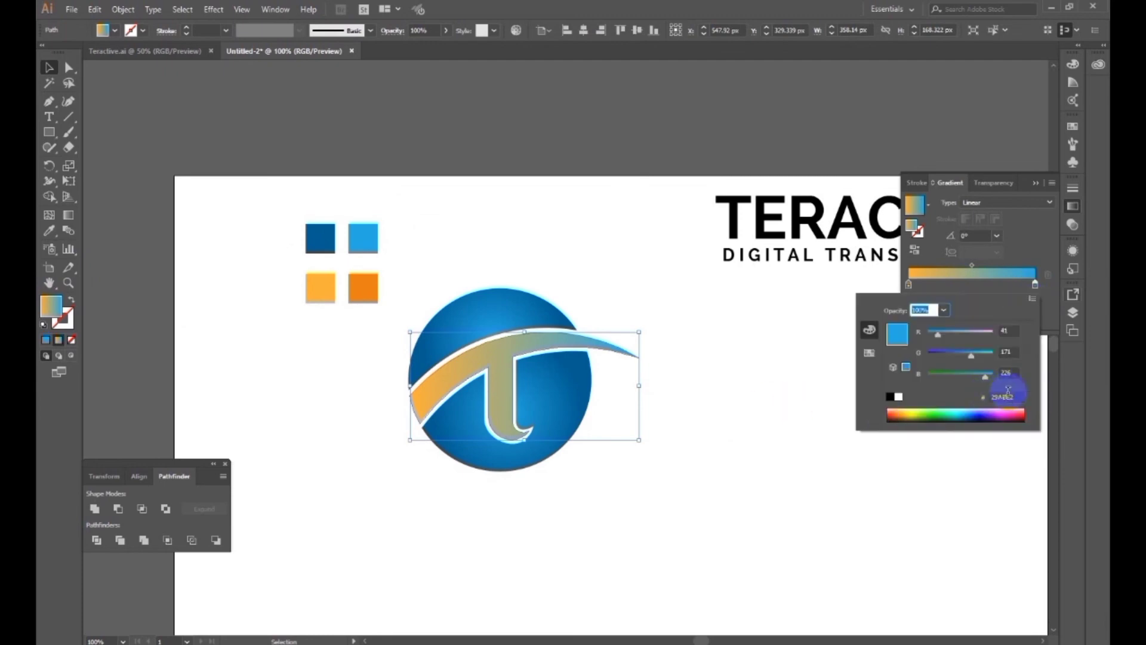
left_click_drag(1019, 396, 851, 418)
key("ctrl+v")
key("Return")
left_click(778, 438)
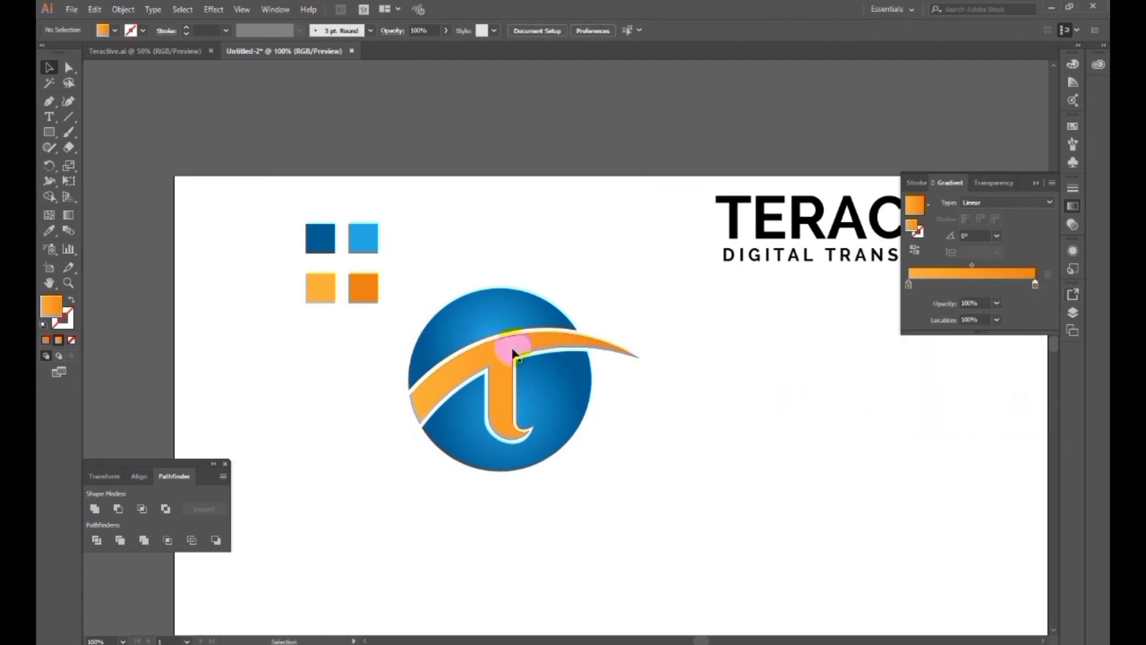
Reverse the T swoosh's gradient so it runs from dark orange to light orange.
left_click(512, 351)
left_click(914, 250)
left_click(784, 426)
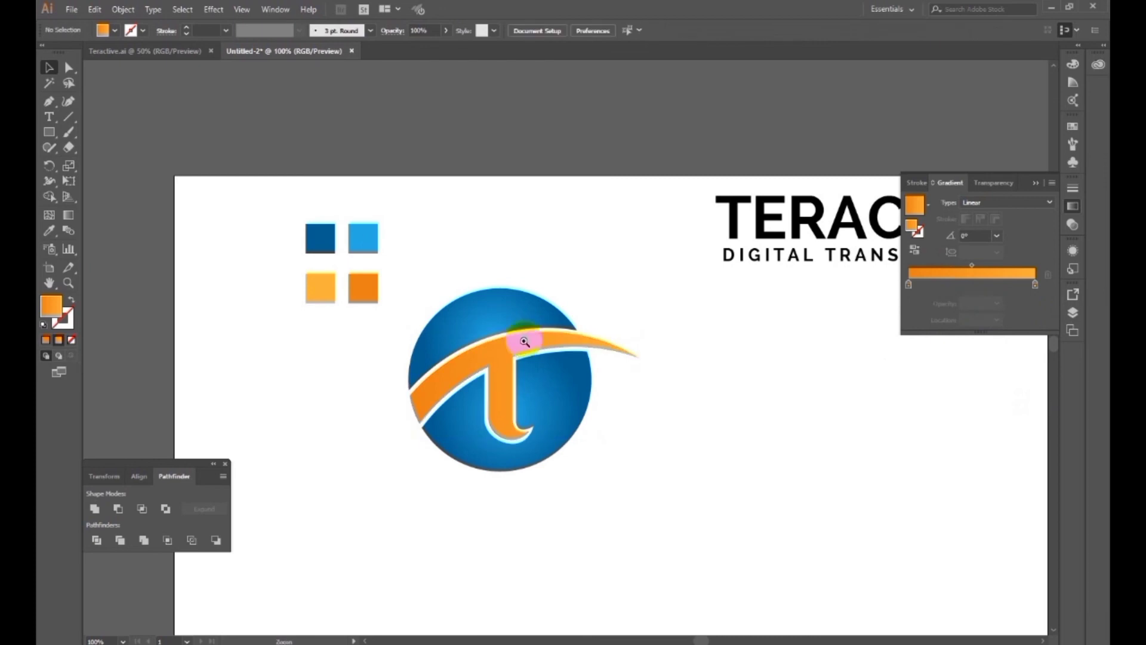
Draw a small orange circle about 10 px wide with the Ellipse tool at the swoosh's pointed tip.
left_click(524, 340, "ctrl")
left_click_drag(678, 410, 564, 346)
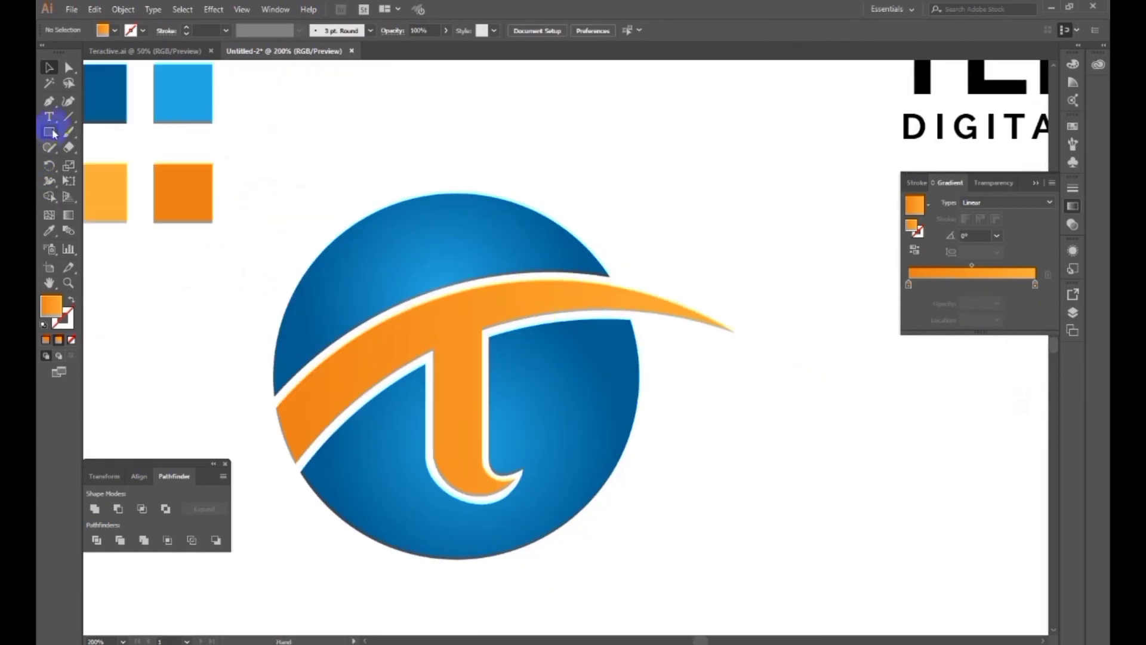
left_click_drag(53, 133, 98, 160)
key("ctrl+equal")
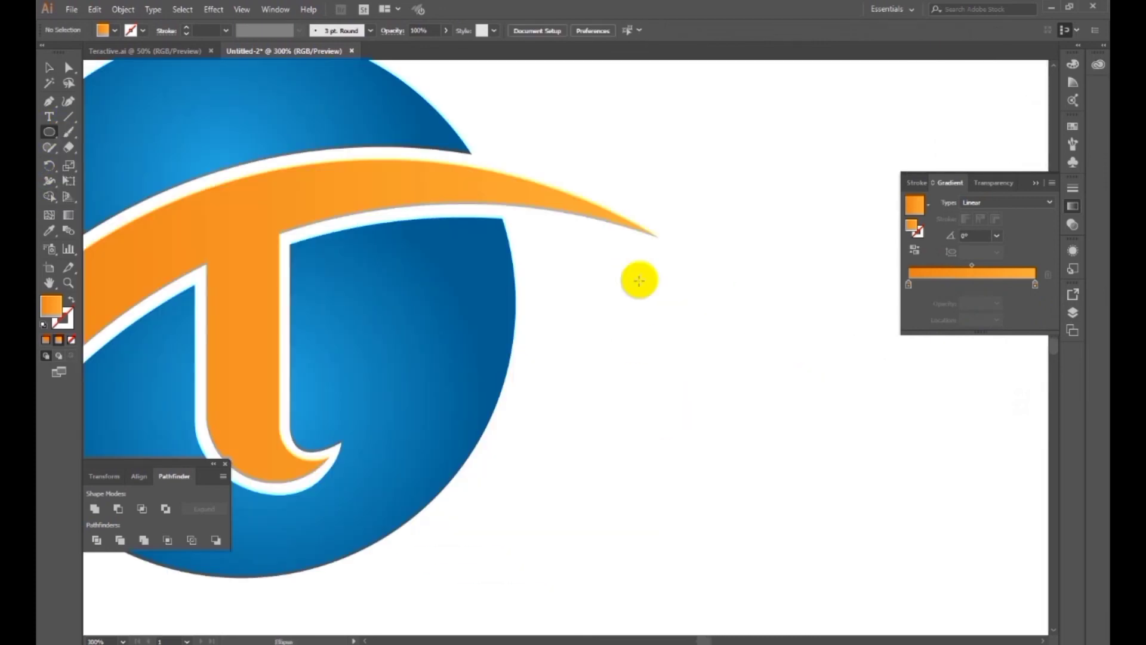
left_click_drag(659, 237, 668, 246)
left_click(51, 70)
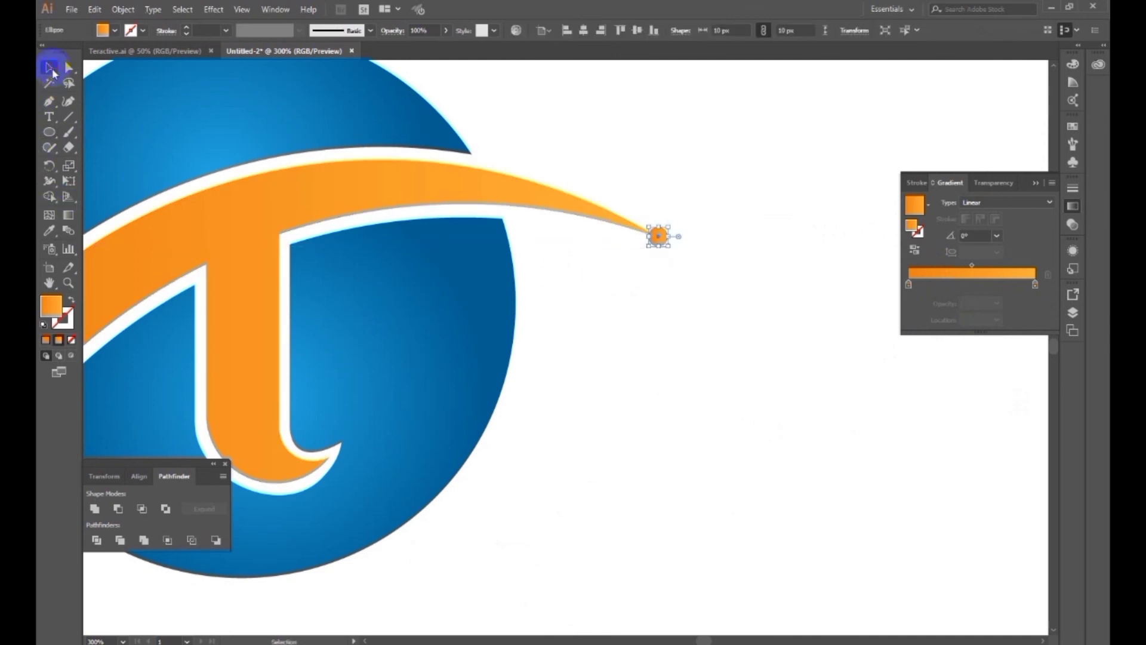
left_click(683, 351)
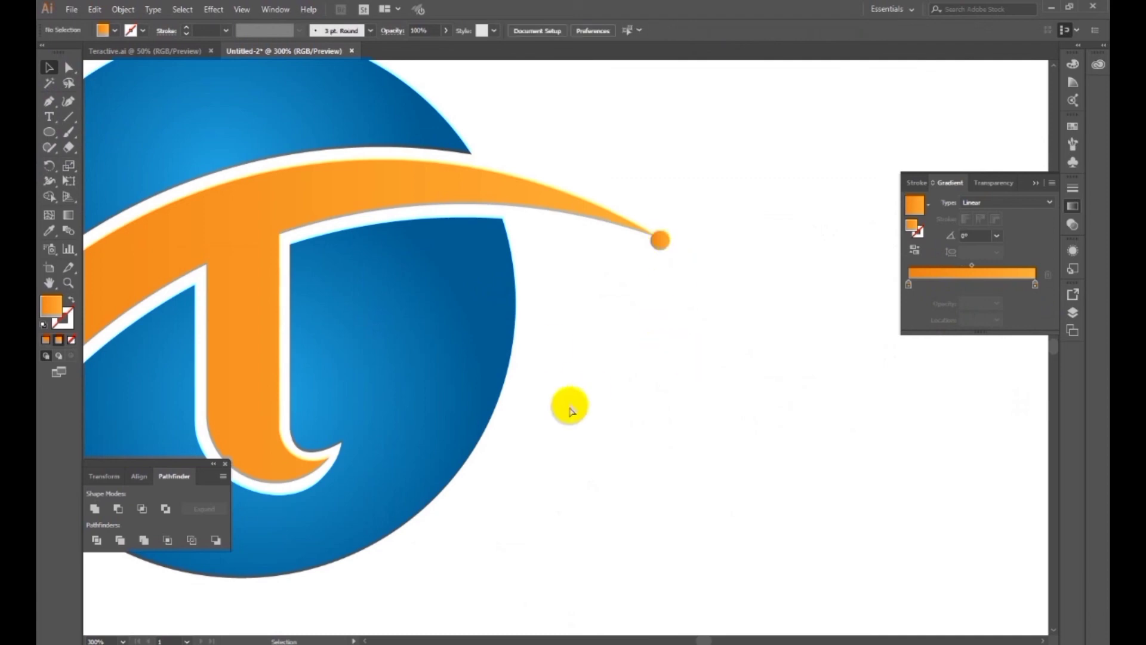
Select the T swoosh and the small tip circle and unite them into one shape with Pathfinder.
key("ctrl+minus")
key("ctrl+minus")
left_click(672, 290)
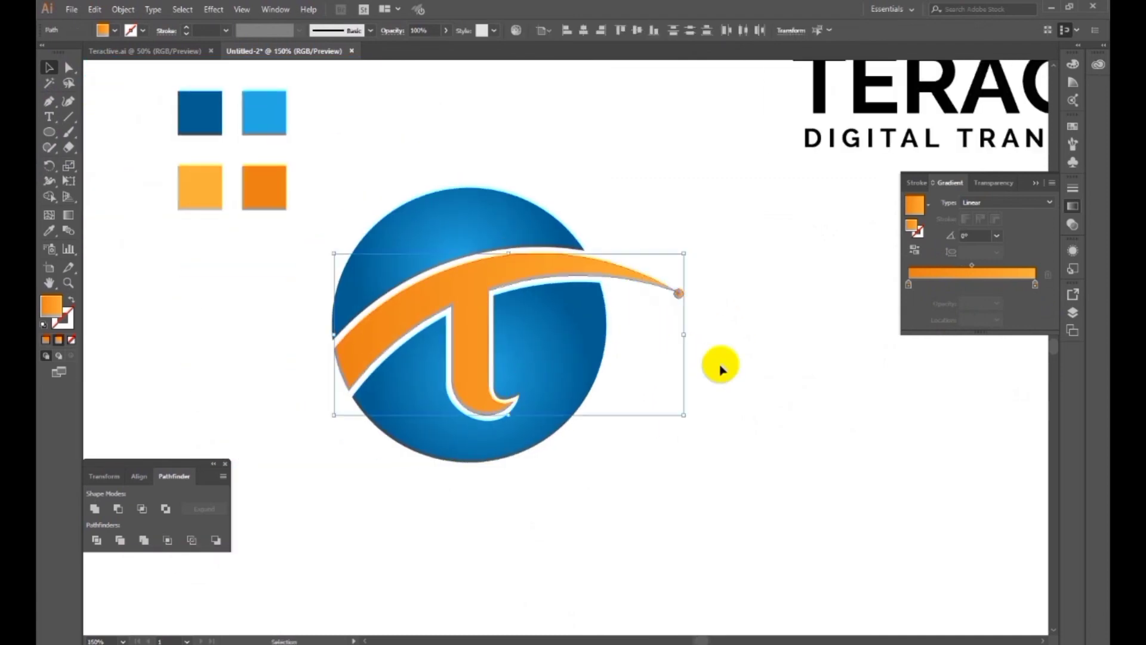
left_click(118, 518)
left_click(596, 453)
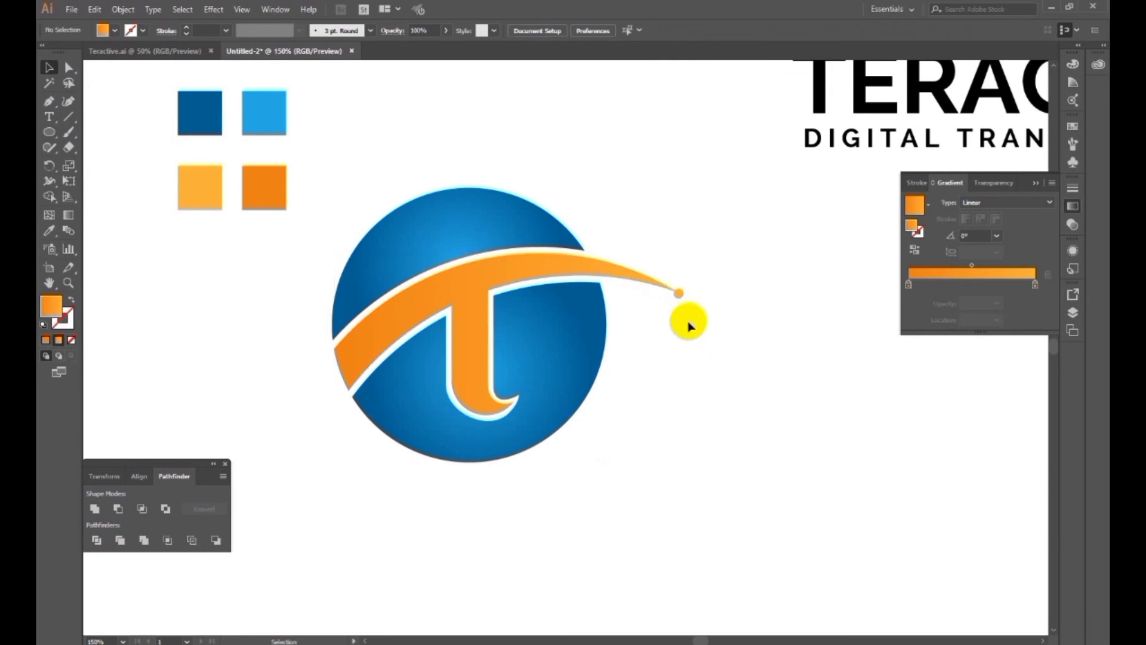
Redirect the T swoosh's linear gradient with the Gradient tool, running diagonally from its lower-left end to its tip at about 21.8°.
key("z")
key("ctrl+minus")
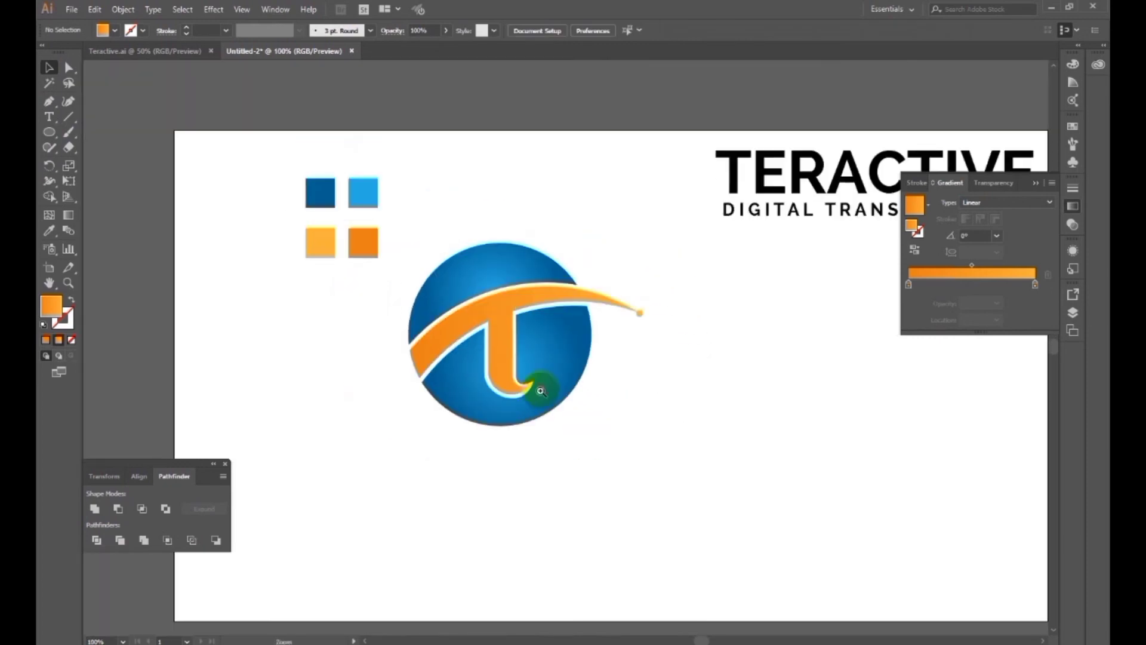
key("ctrl+minus")
key("v")
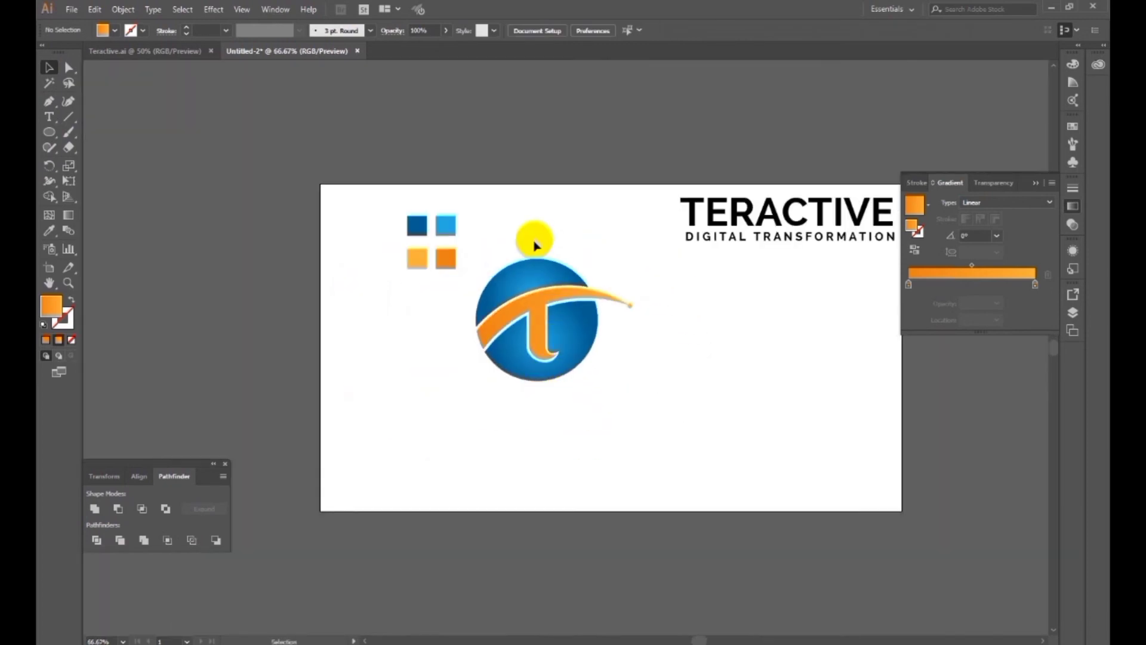
left_click(543, 309)
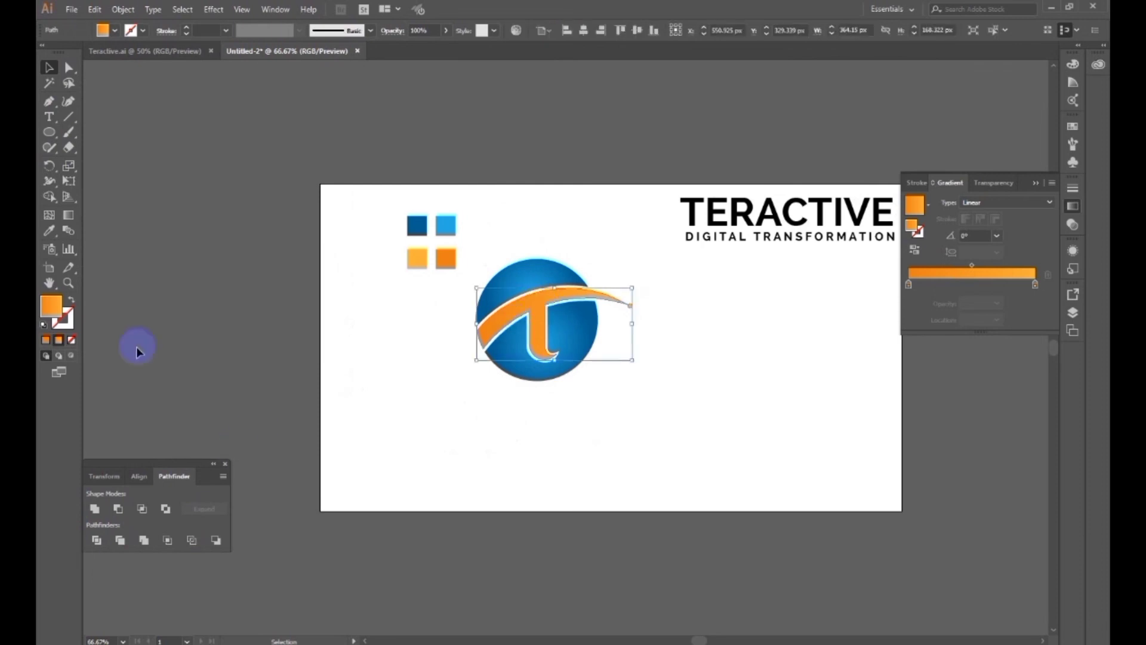
left_click(68, 215)
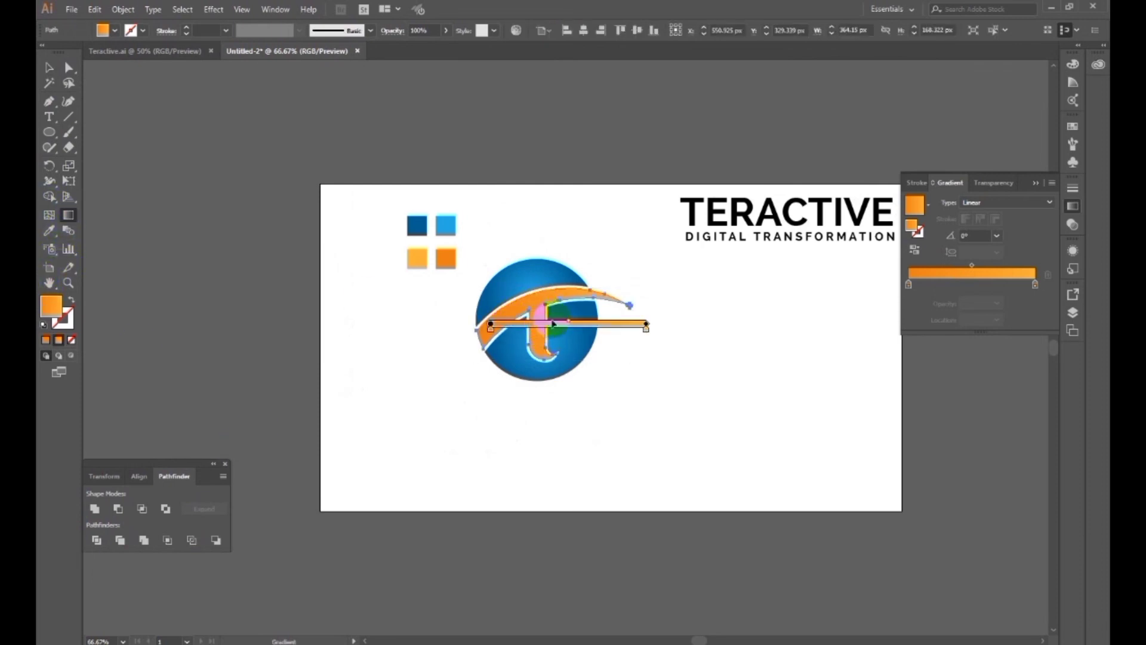
left_click_drag(484, 348, 635, 289)
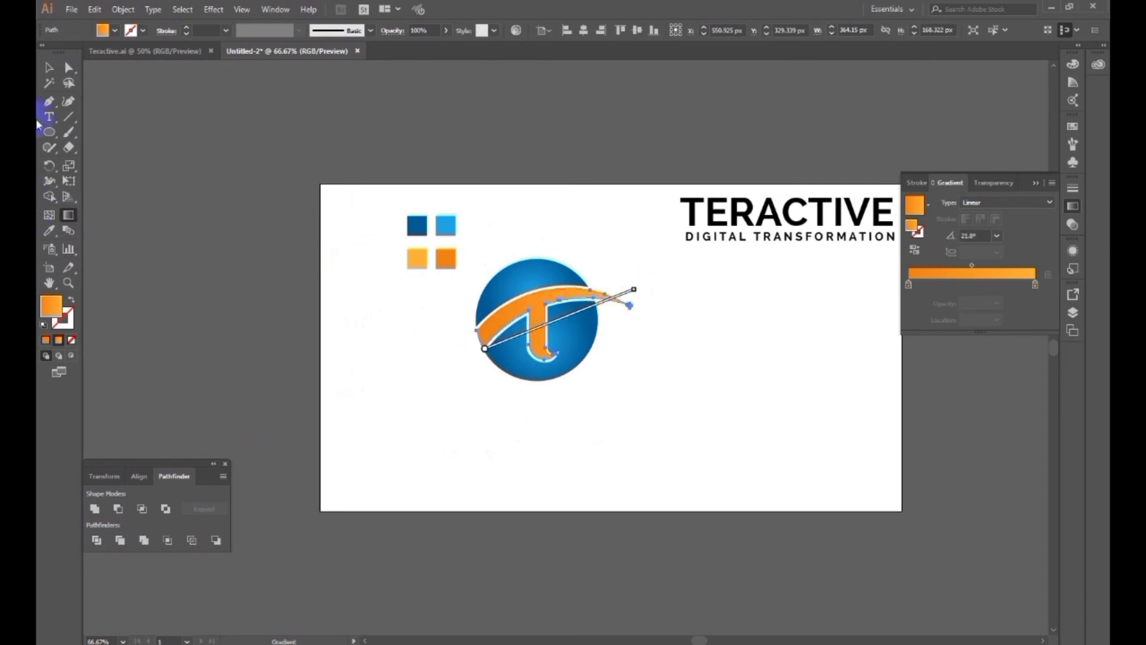
Select the two blue and two orange colour swatch squares on the artboard and delete them.
left_click(48, 67)
left_click(282, 353)
left_click_drag(454, 197, 378, 205)
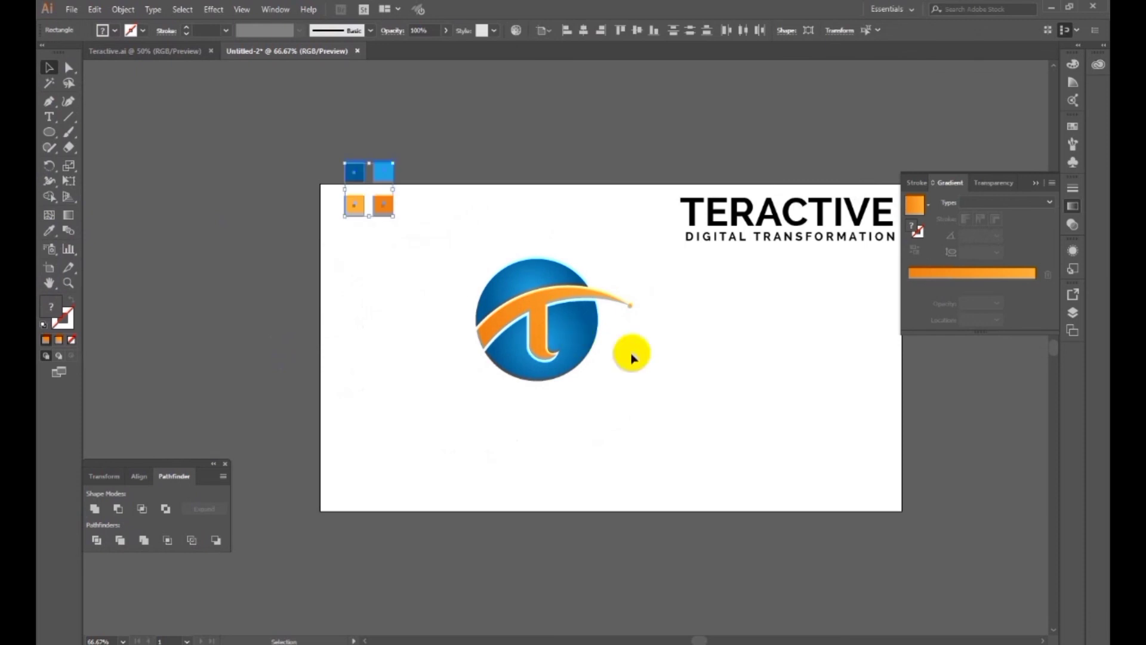
key("Delete")
Group the symbol's shapes and move the TERACTIVE and DIGITAL TRANSFORMATION text lines directly beneath the symbol.
left_click_drag(453, 230, 659, 430)
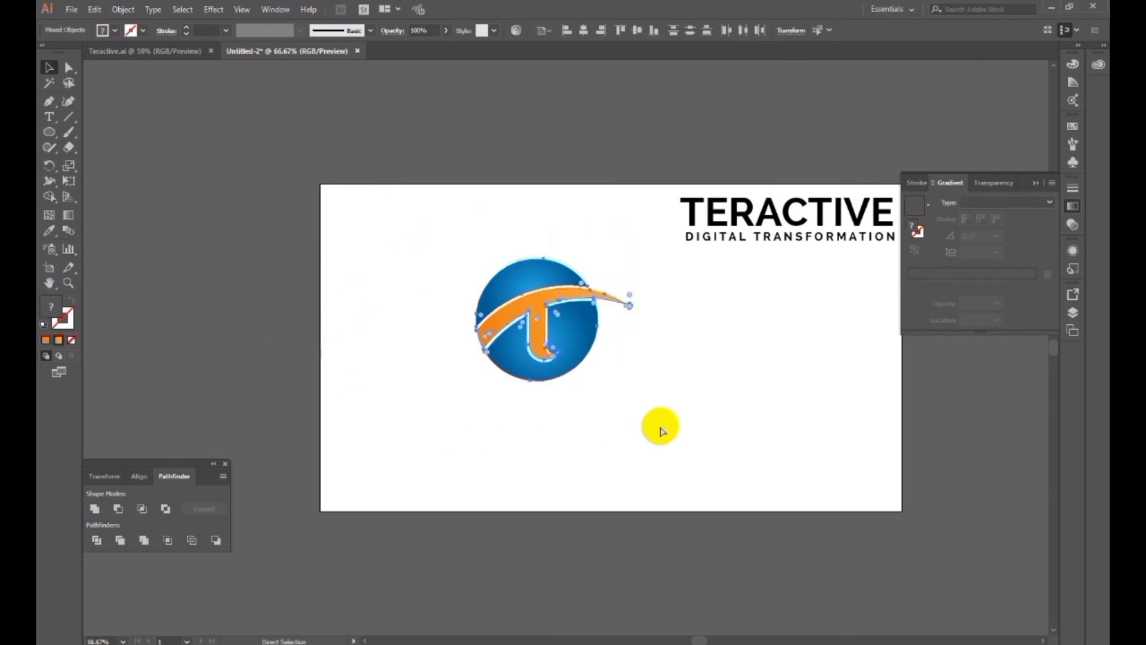
left_click(726, 254)
left_click(729, 234)
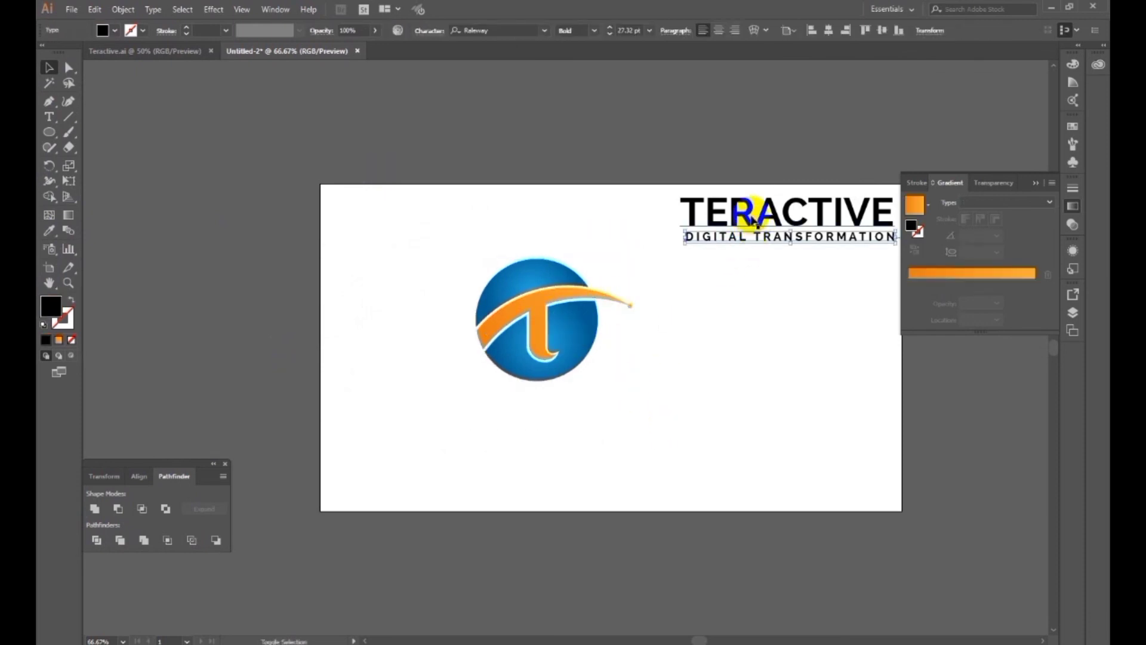
left_click_drag(758, 225, 594, 457)
Select the symbol with both text lines and align them on their horizontal centres.
left_click_drag(651, 221, 454, 436)
left_click(139, 476)
left_click(117, 509)
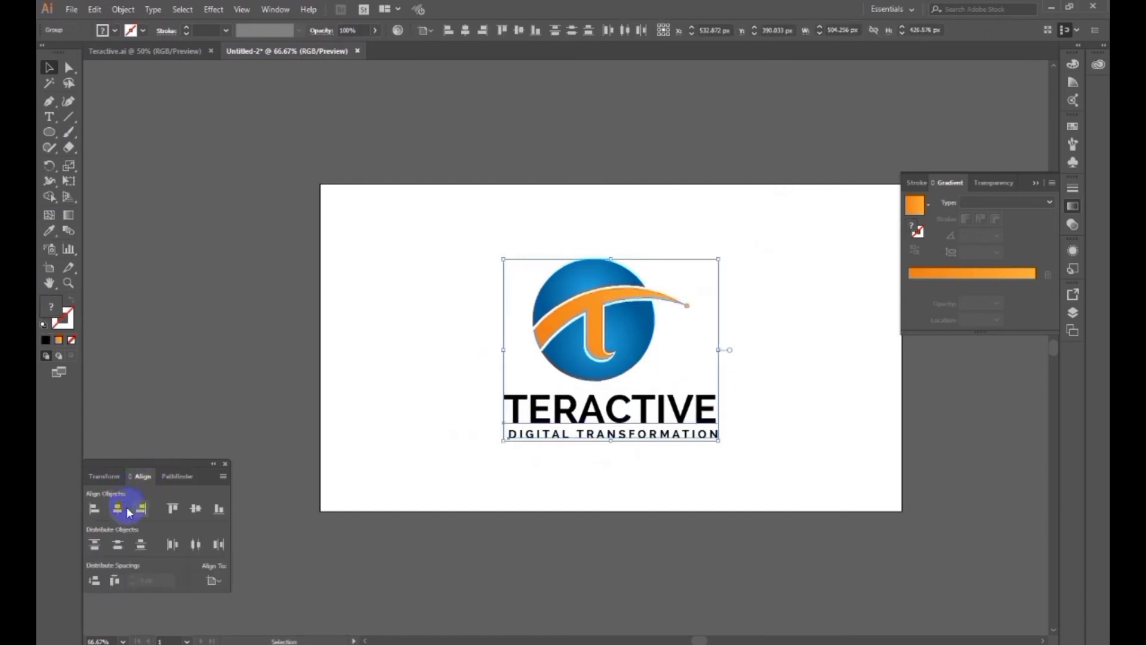
left_click(591, 506)
Shift the symbol group slightly to the right above the TERACTIVE text and deselect everything.
left_click(643, 366)
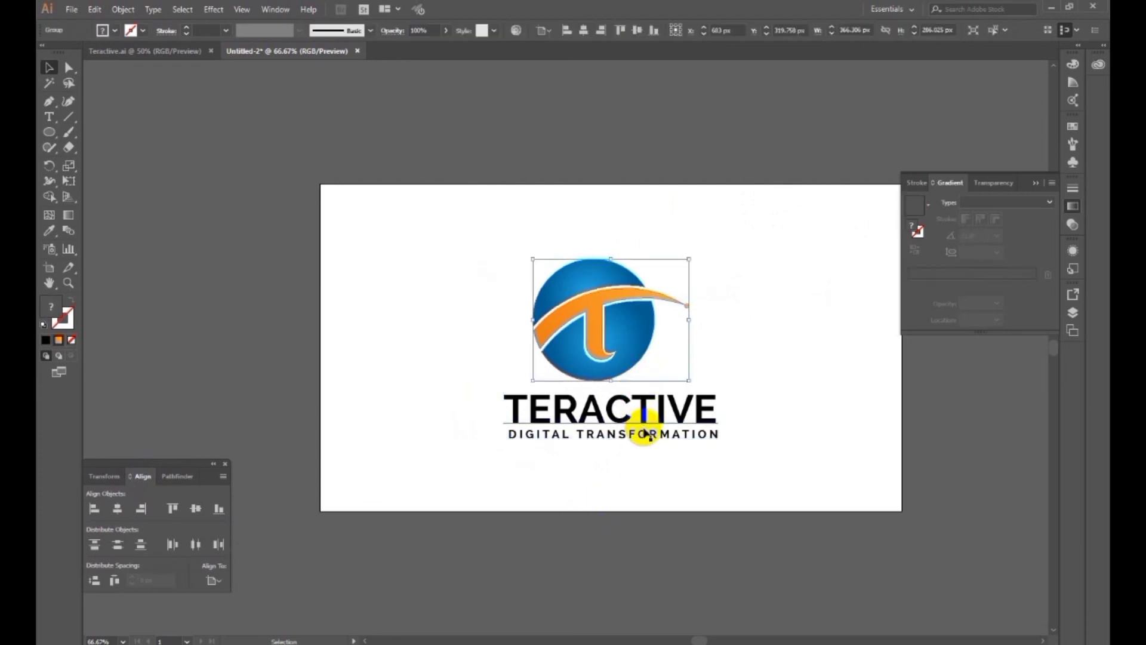
left_click(627, 487)
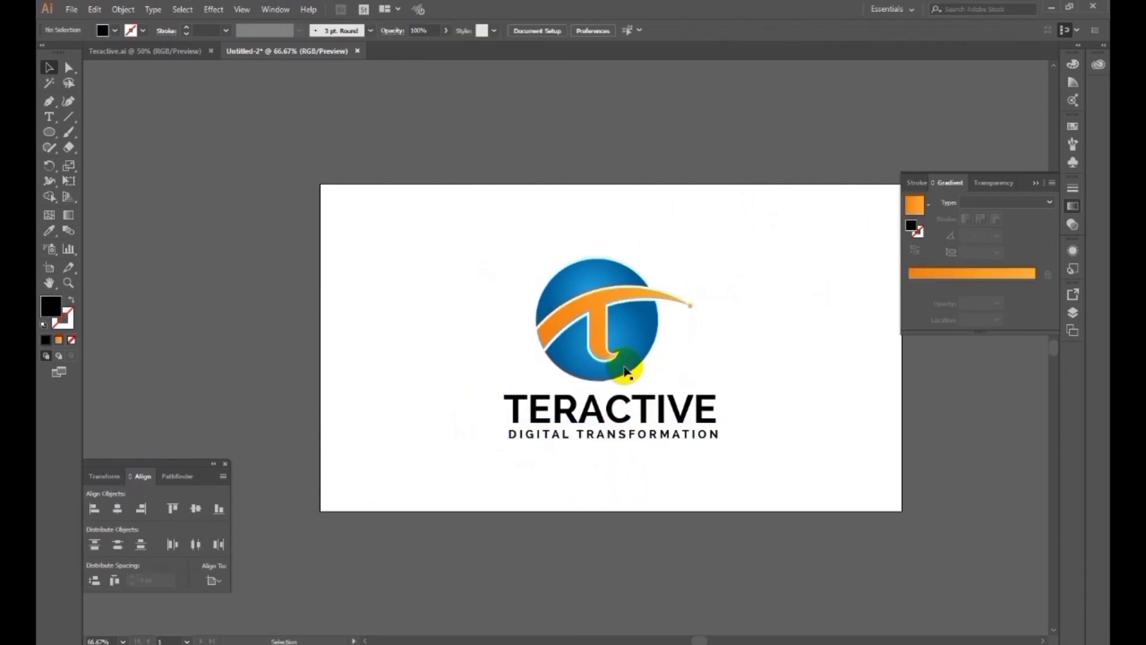
left_click_drag(624, 368, 627, 369)
left_click(686, 533)
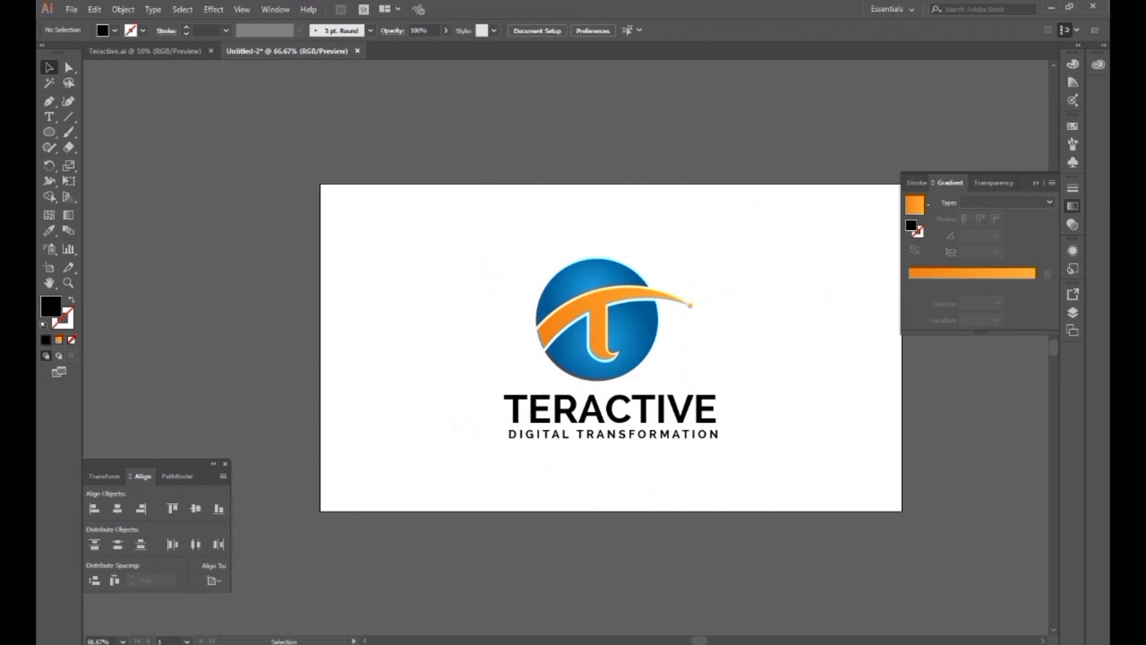
left_click(588, 514)
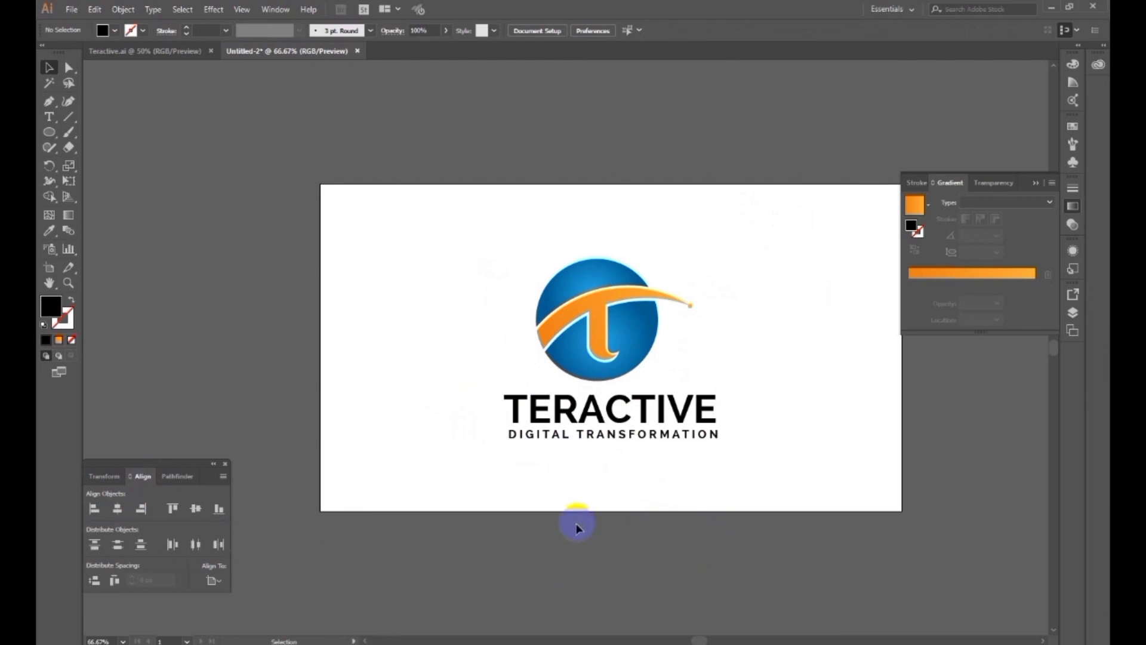